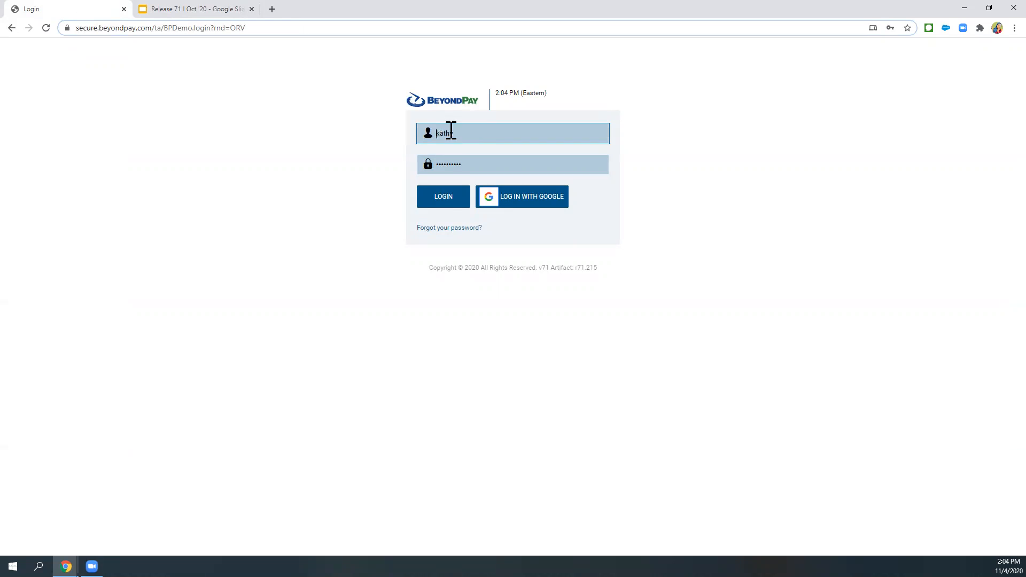
Step: Log in with the prefilled credentials and check today's employee birthdays in the monthly anniversary calendar before returning to the dashboard
left_click(438, 198)
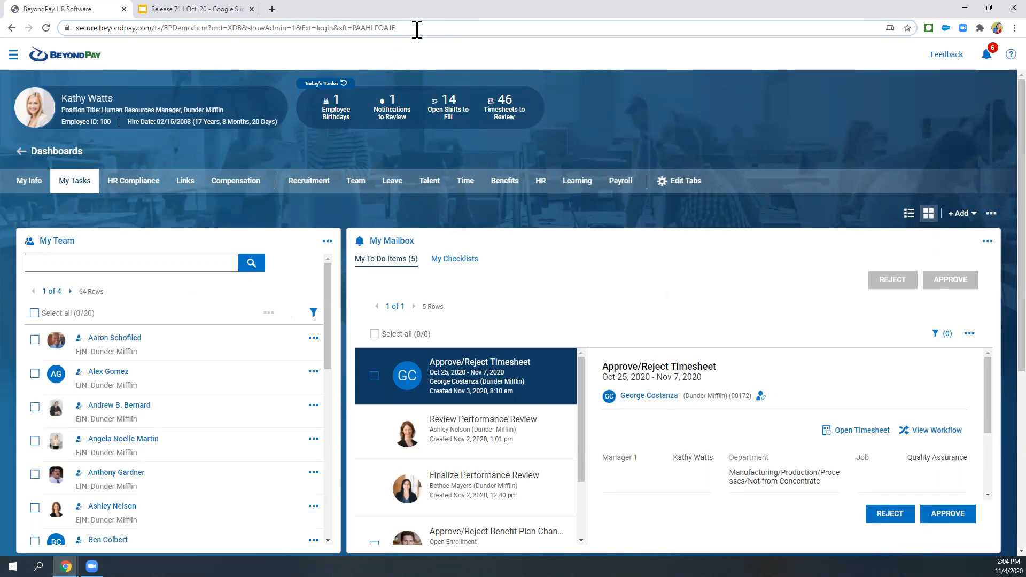
left_click(337, 114)
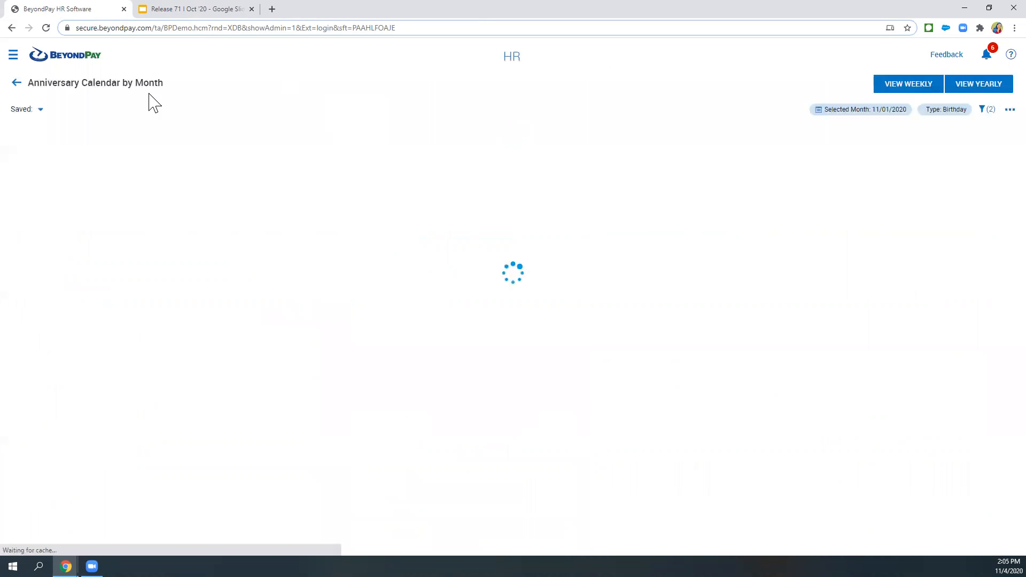
left_click_drag(167, 84, 77, 84)
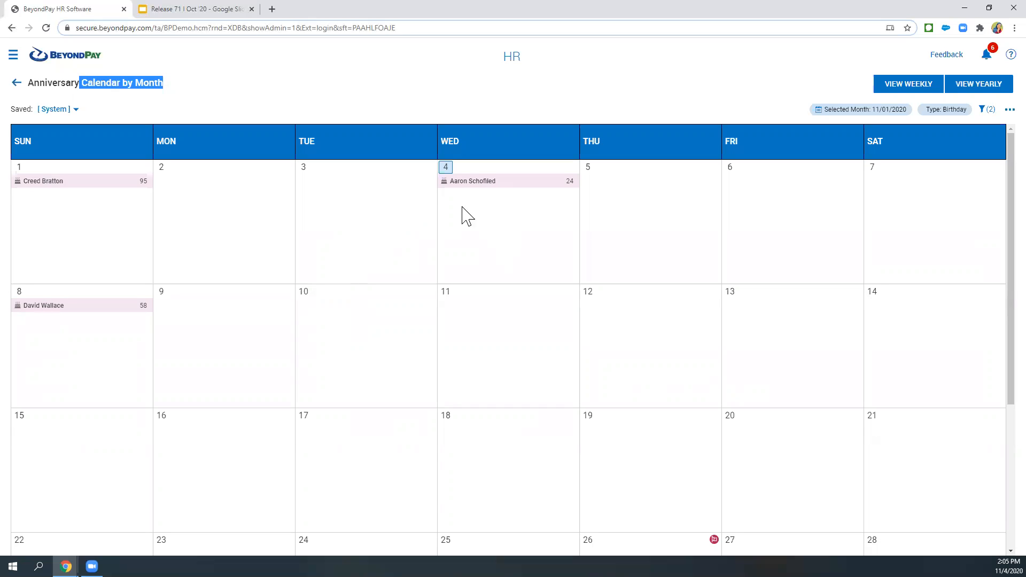
left_click(71, 59)
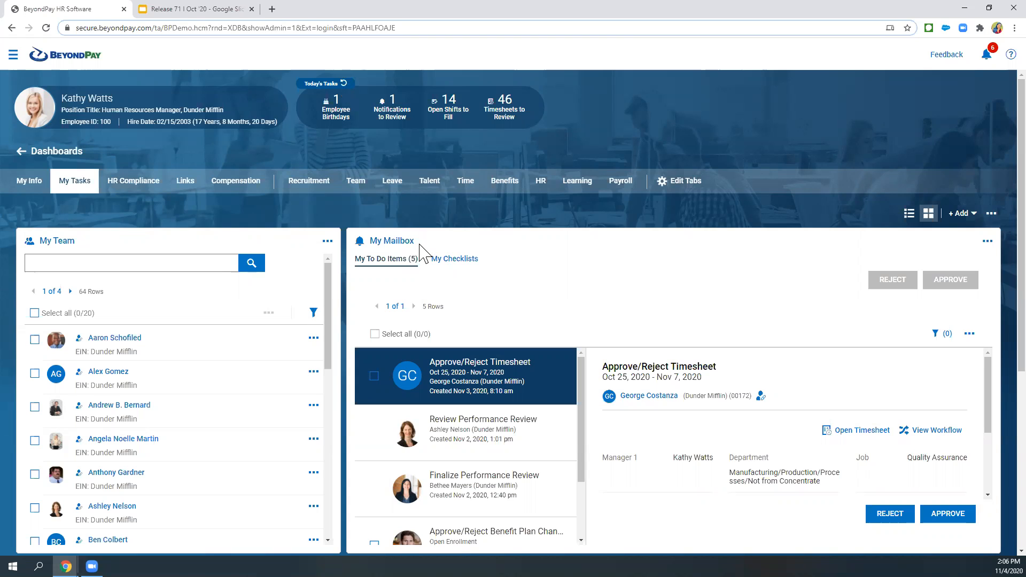
left_click_drag(394, 251, 372, 250)
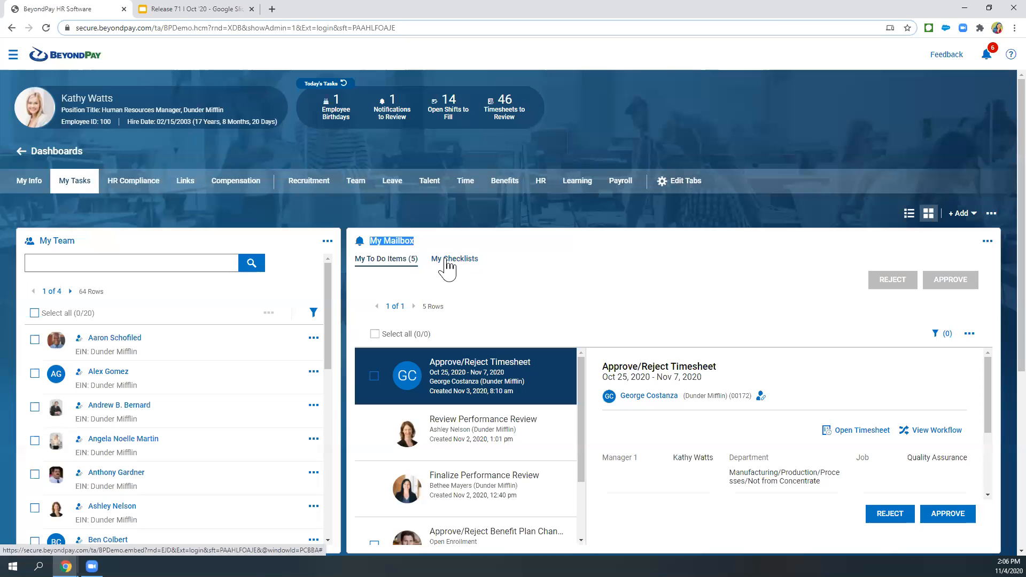
left_click(374, 255)
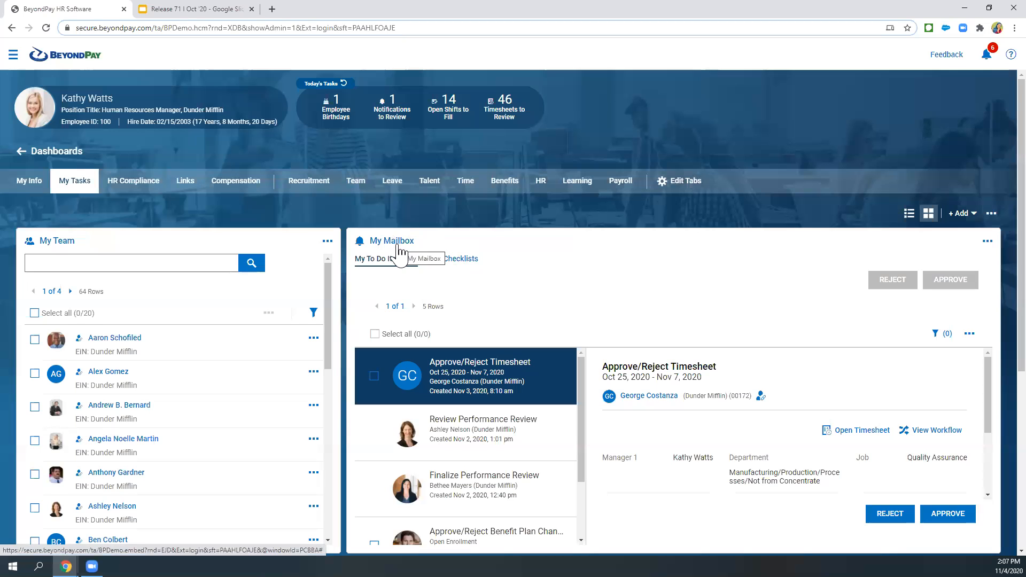
left_click(963, 218)
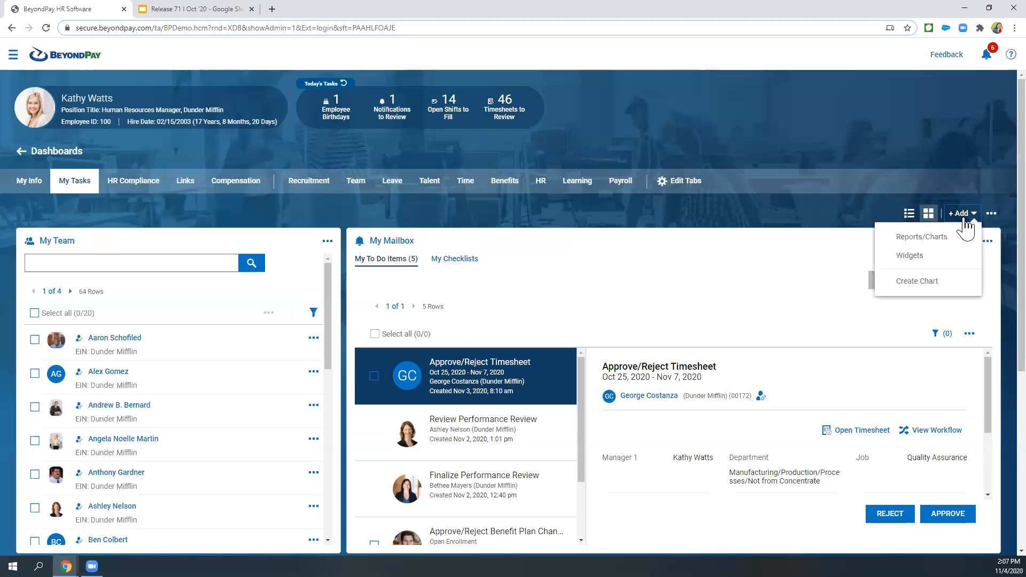
left_click(912, 257)
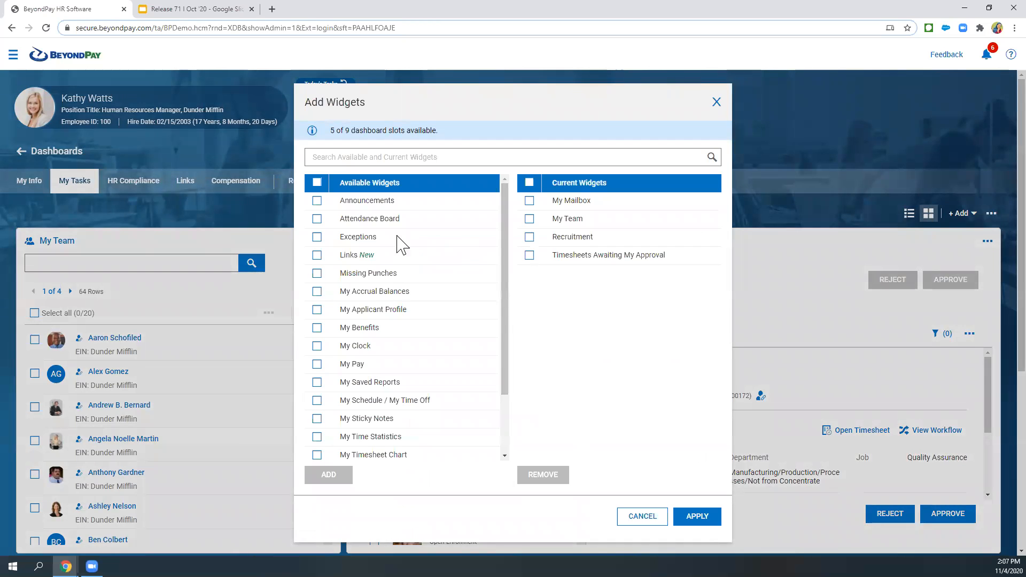
left_click(317, 329)
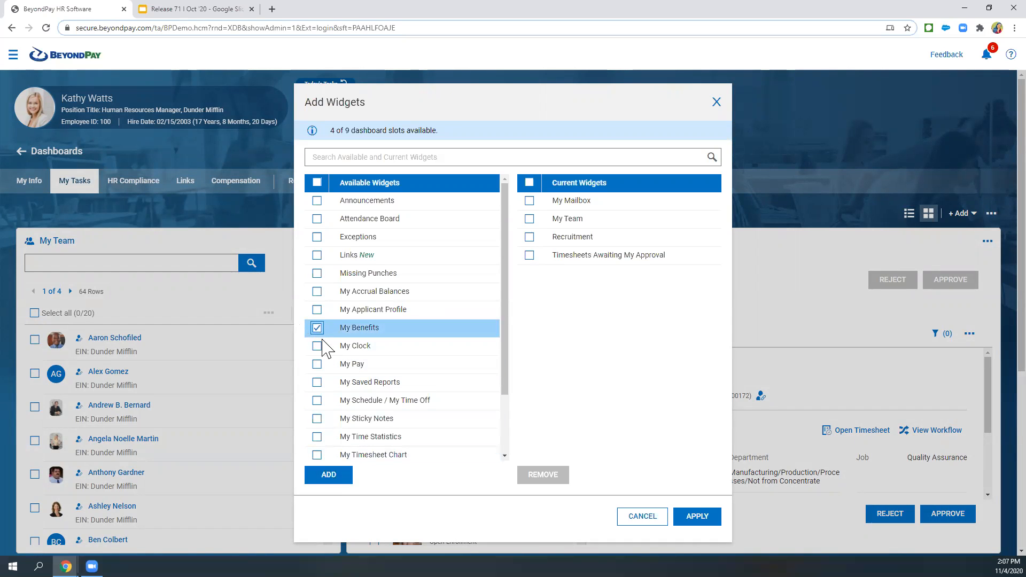
left_click(330, 477)
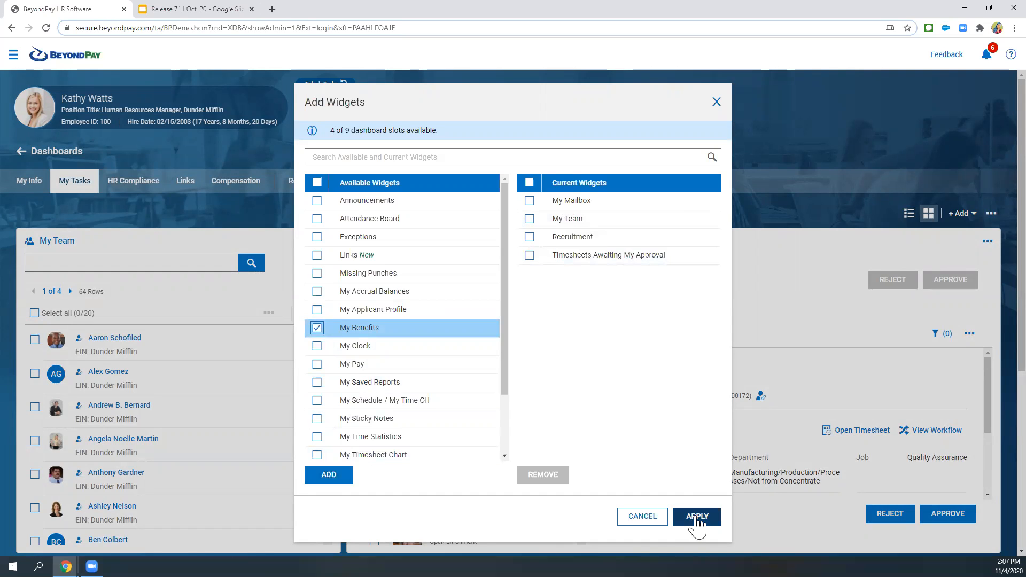
left_click(716, 101)
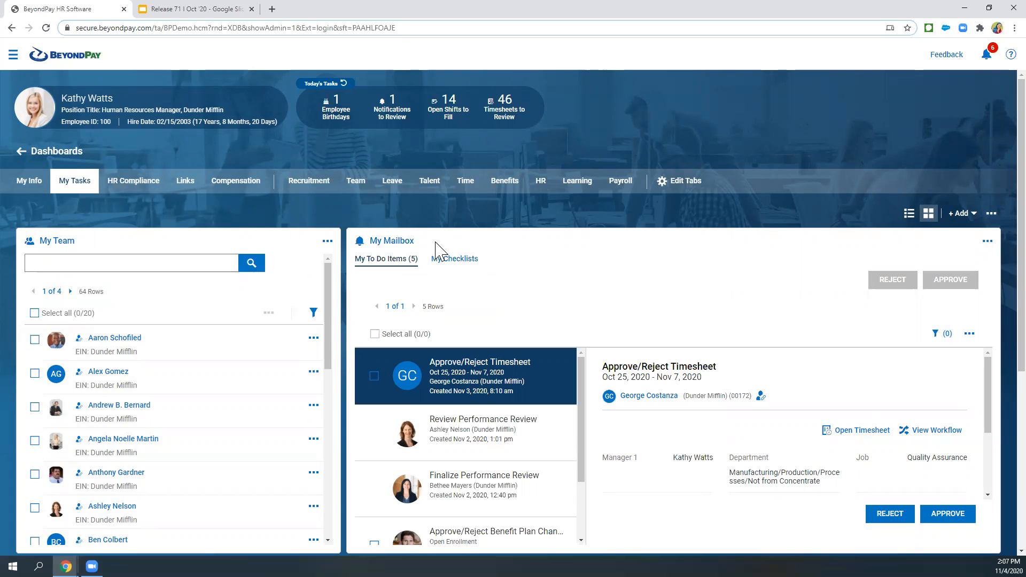
Step: Go to the Employee New Hire checklist listed in My Mailbox and open its Handbook Acknowledgement Form
left_click_drag(415, 241, 372, 249)
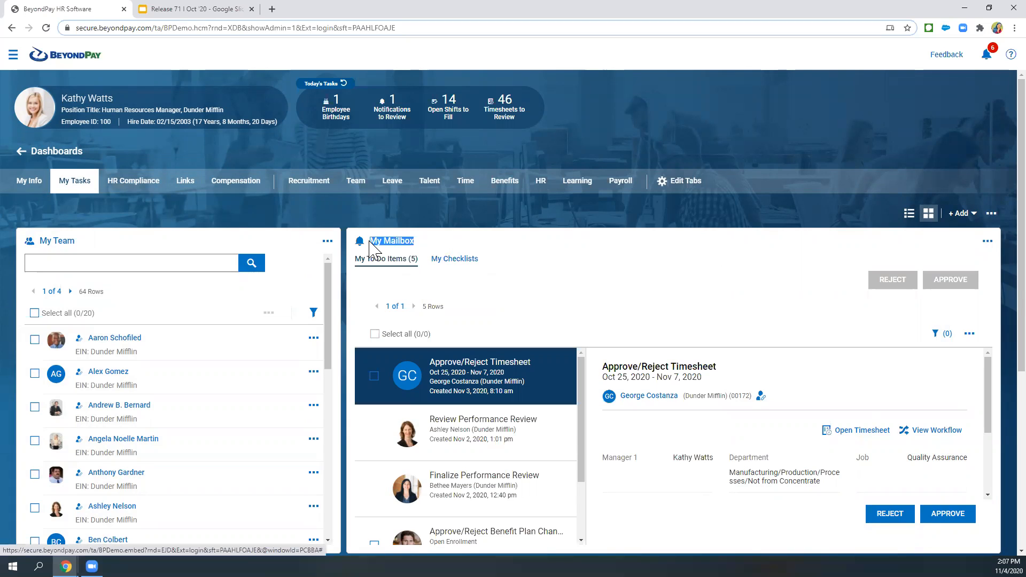
left_click_drag(79, 243, 41, 249)
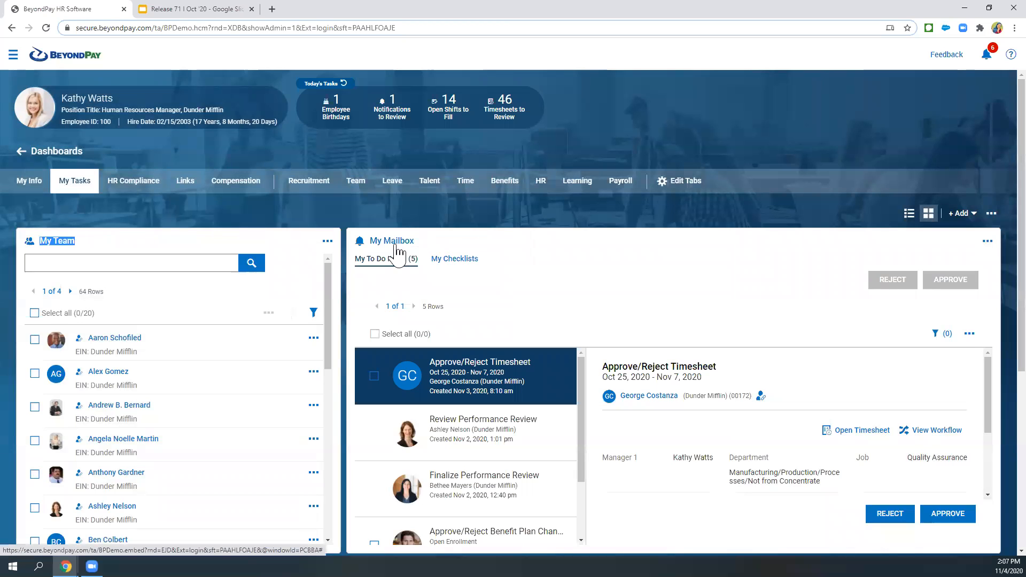
left_click(453, 261)
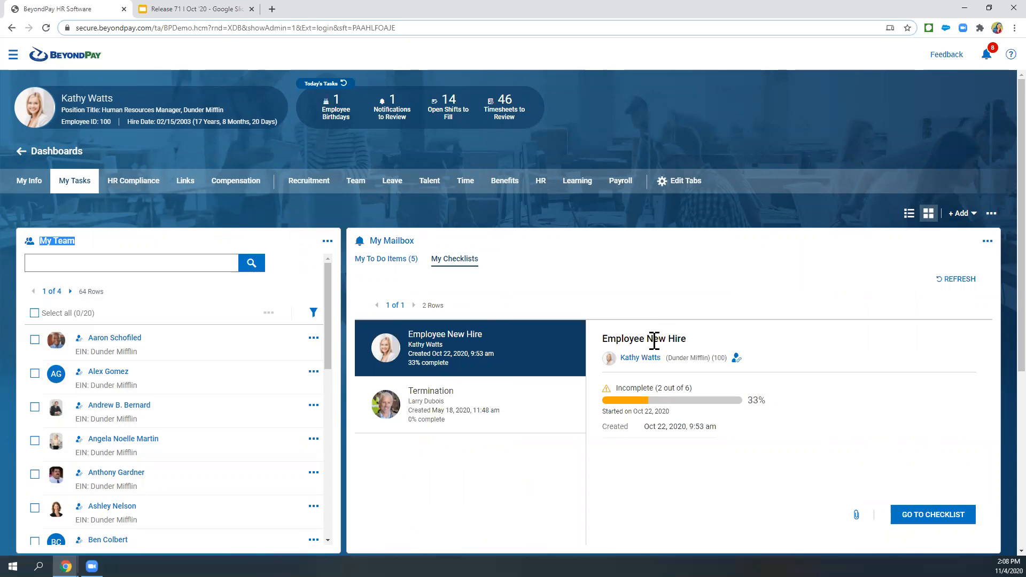
left_click_drag(695, 340, 604, 337)
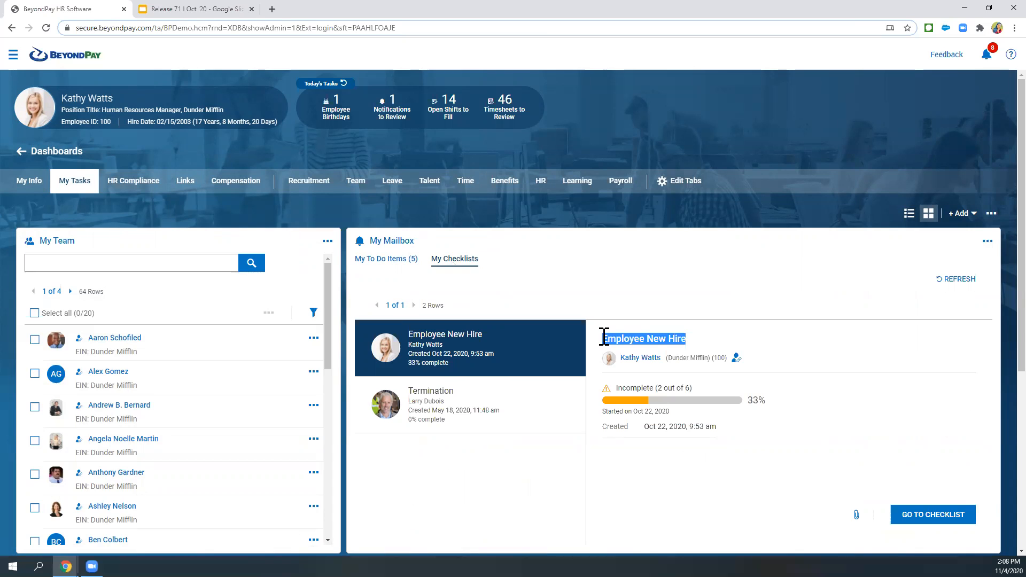
left_click(930, 515)
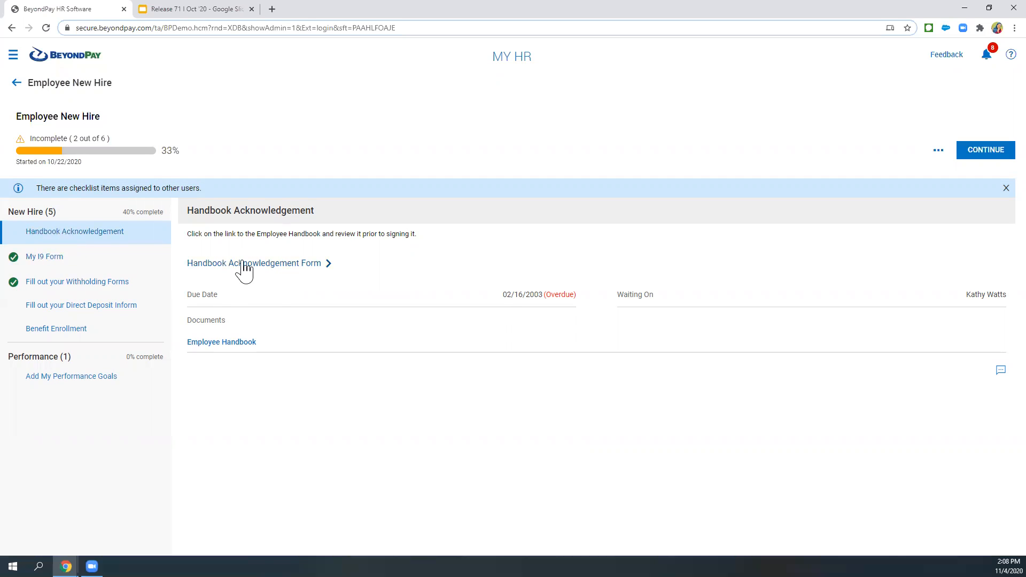
left_click(213, 264)
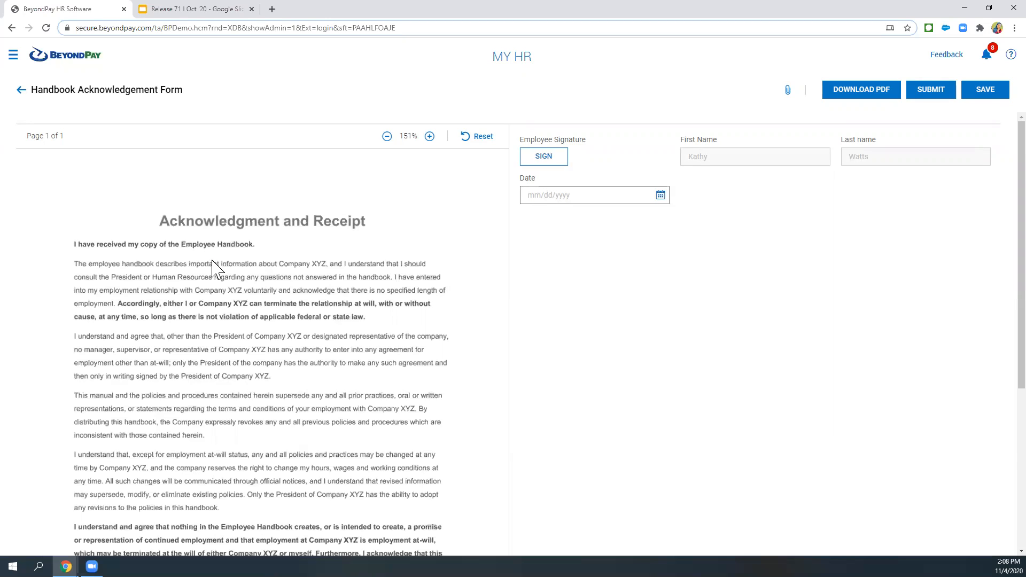
Step: Sign the Handbook Acknowledgement Form with a handwritten signature, clearing and redrawing it once, and agree to the terms and conditions
left_click(549, 162)
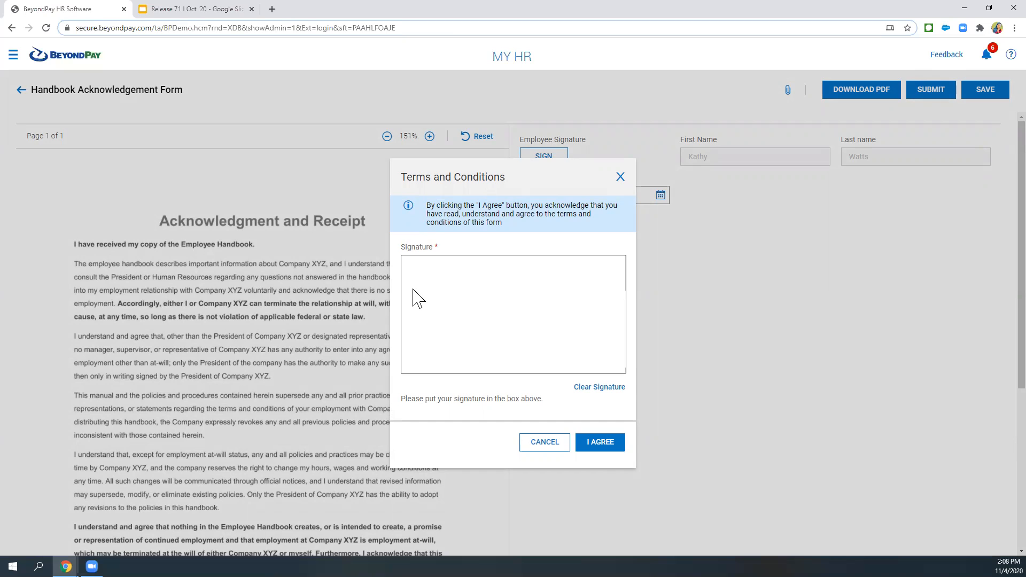
mouse_move(412, 289)
left_mouse_down()
mouse_move(583, 372)
mouse_move(597, 345)
left_mouse_up()
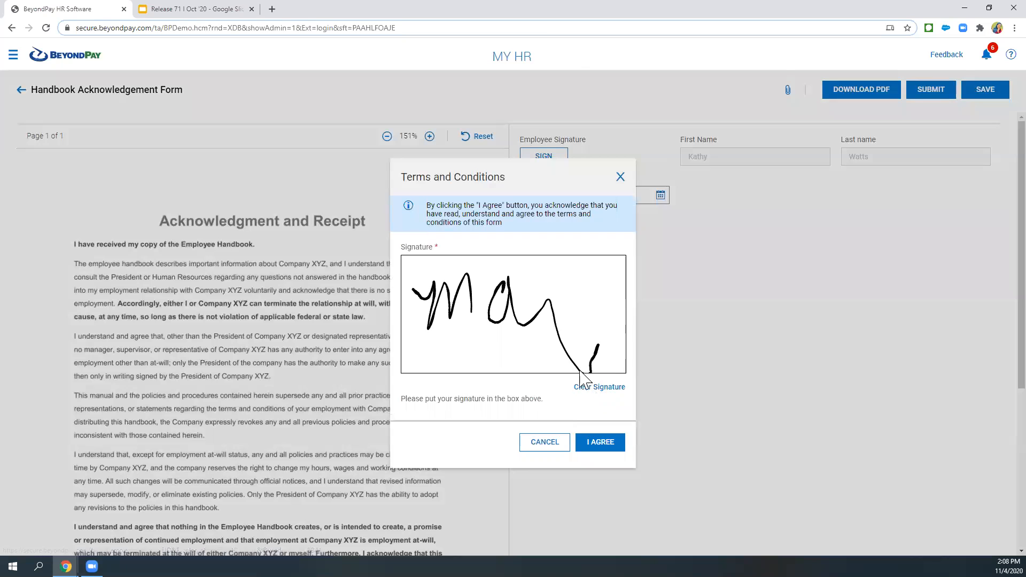
left_click(583, 388)
mouse_move(417, 297)
left_mouse_down()
mouse_move(472, 312)
mouse_move(499, 361)
left_mouse_up()
mouse_move(550, 302)
left_mouse_down()
mouse_move(579, 354)
mouse_move(588, 315)
left_mouse_up()
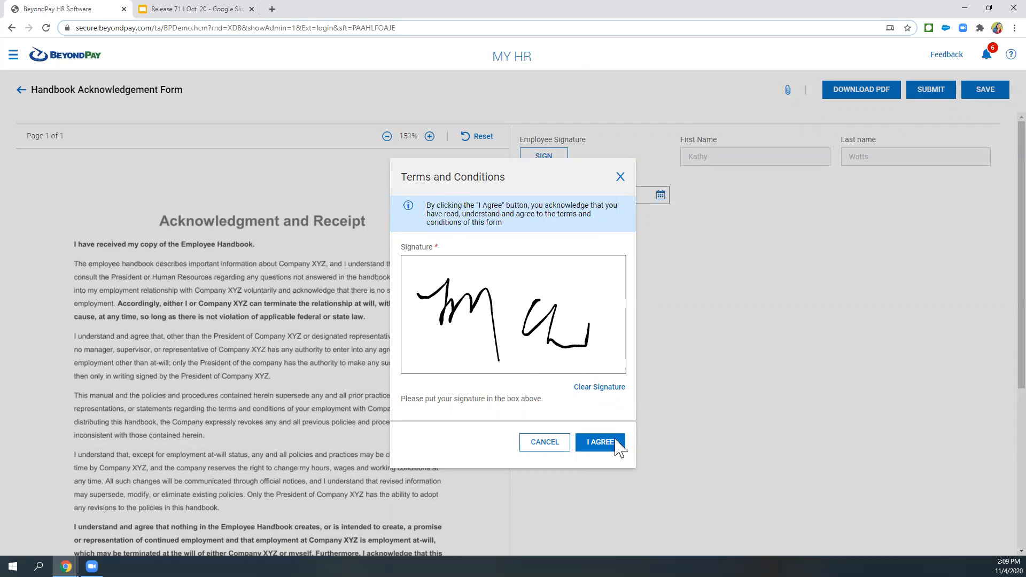
left_click(600, 449)
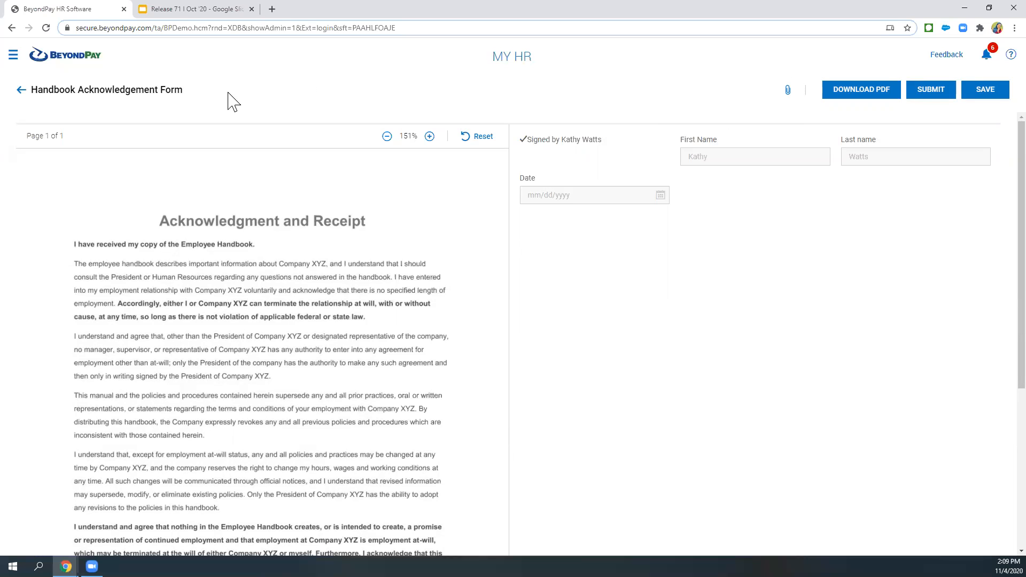
Step: Search the navigation for "audit" and open the e-Signature Audit report
left_click(13, 55)
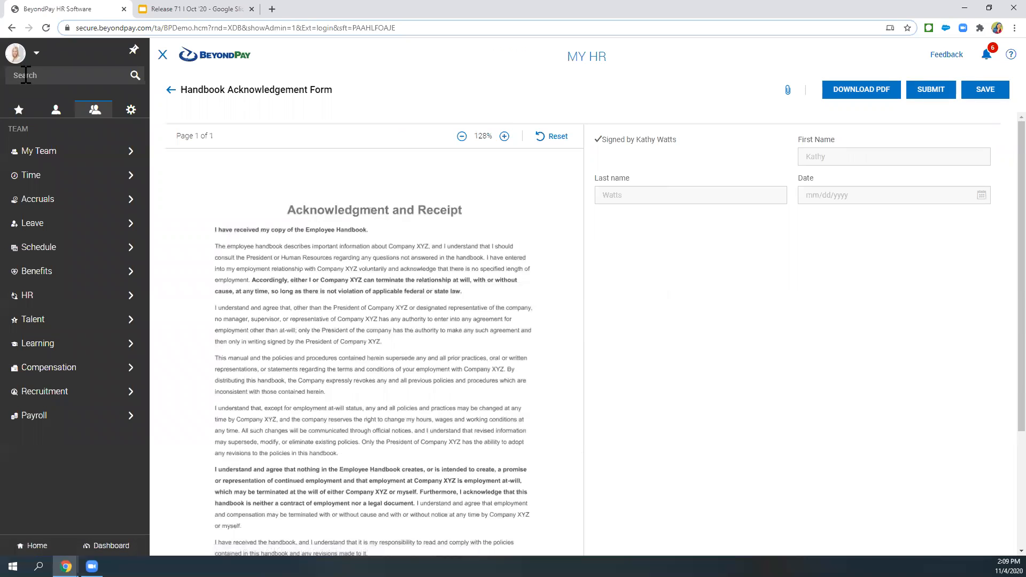
left_click(26, 74)
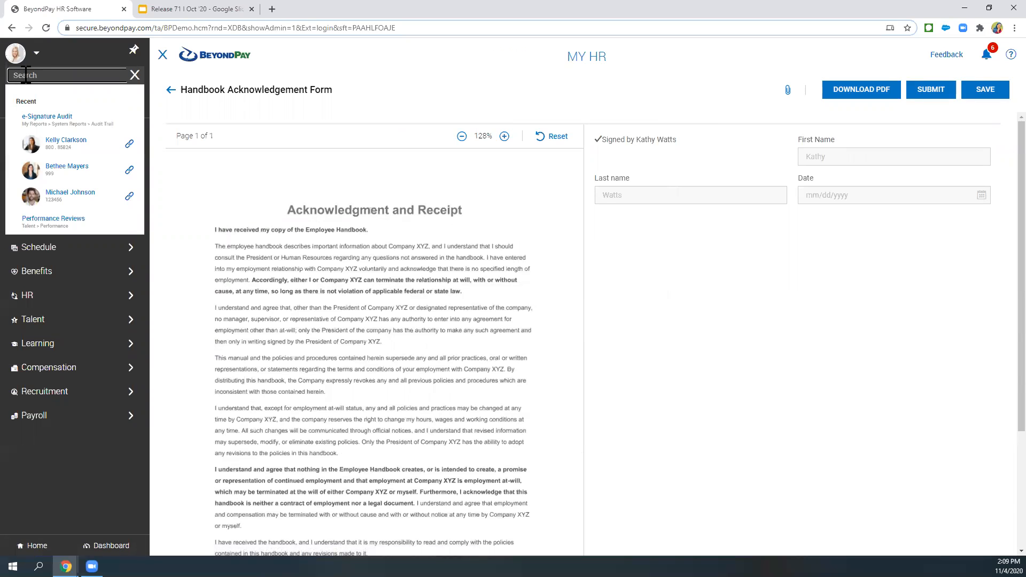
type("audit")
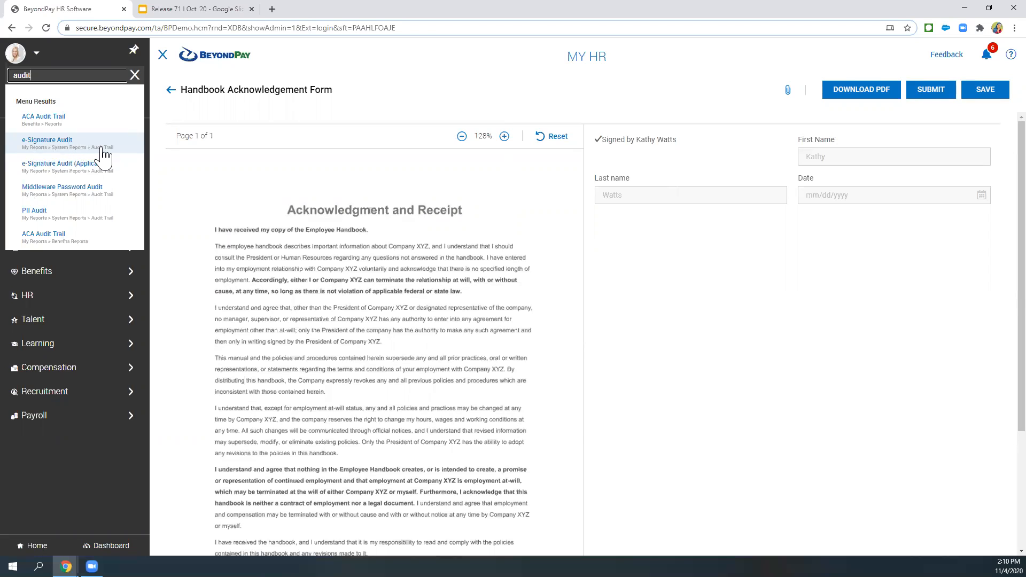
left_click(44, 143)
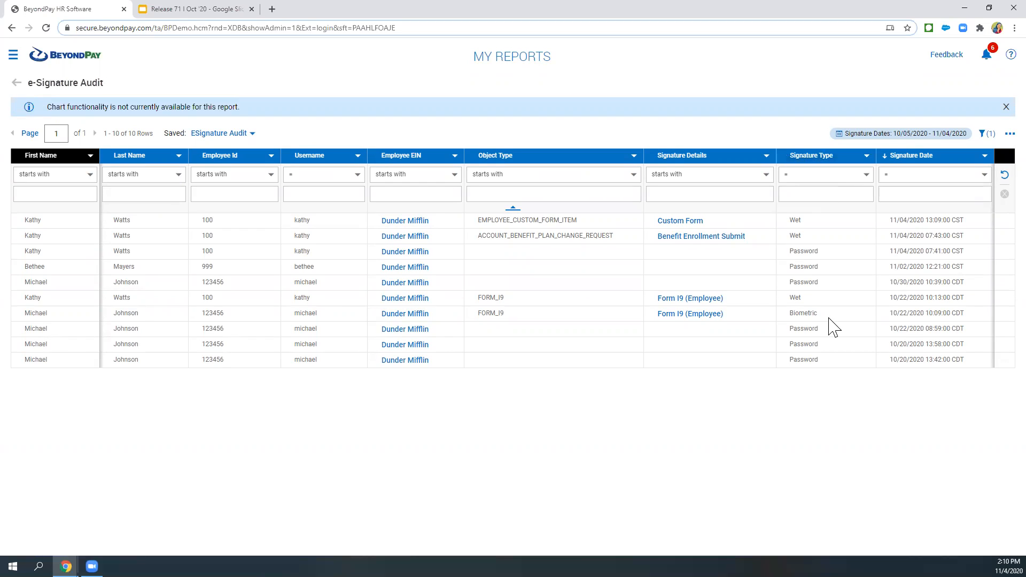
Step: Compare the password, biometric and wet signature types in the report and open the wet-signed Form I9 (Employee) record
double_click(793, 330)
double_click(792, 314)
left_click(806, 297)
double_click(787, 297)
left_click(686, 305)
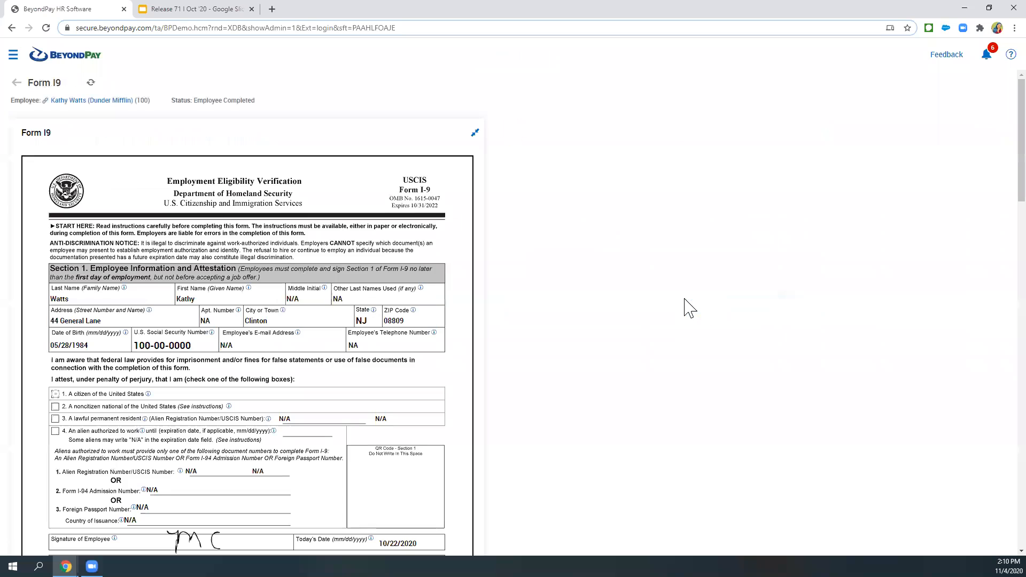
Step: Examine the Form I9's employee signature and its Audit table, including the Employee Date Signed entry
scroll(170, 417, "down", 2)
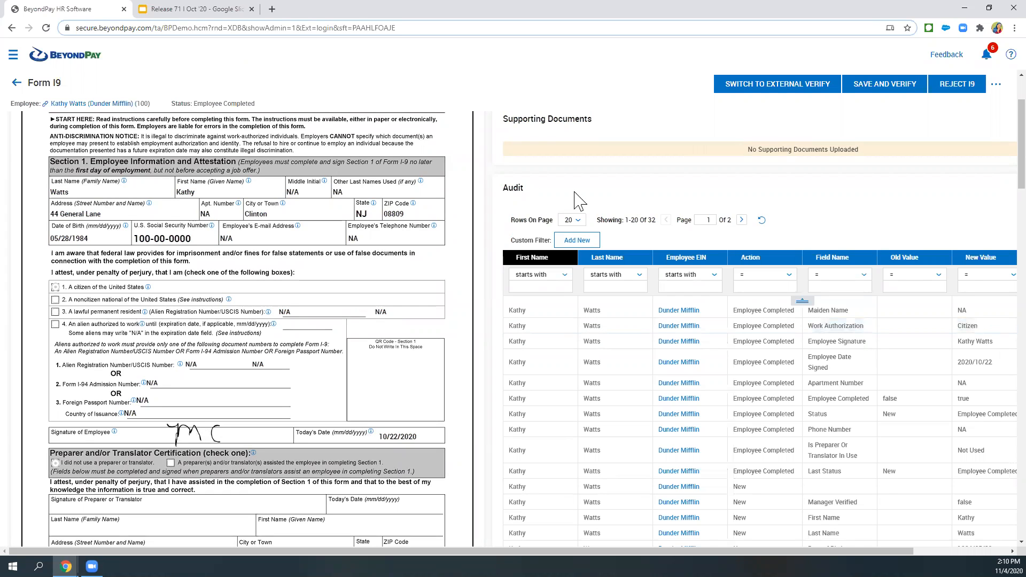
left_click_drag(525, 188, 505, 198)
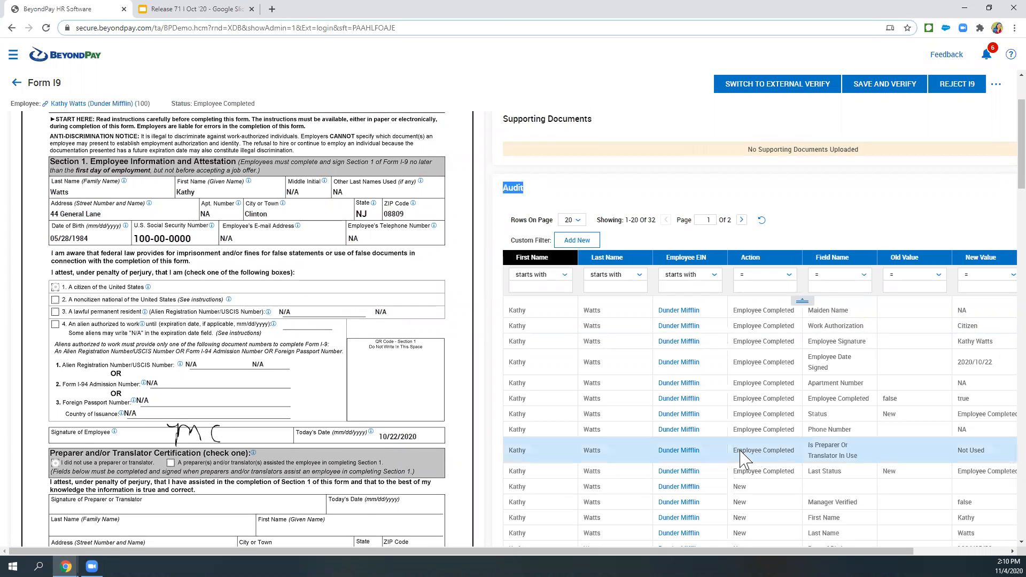
scroll(908, 352, "down", 1)
triple_click(812, 308)
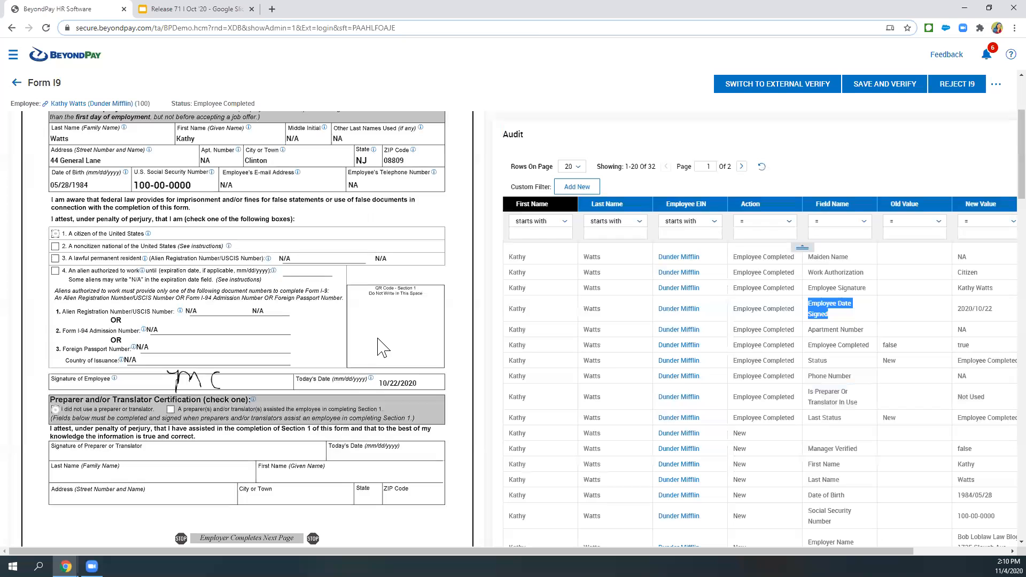
scroll(383, 348, "up", 1)
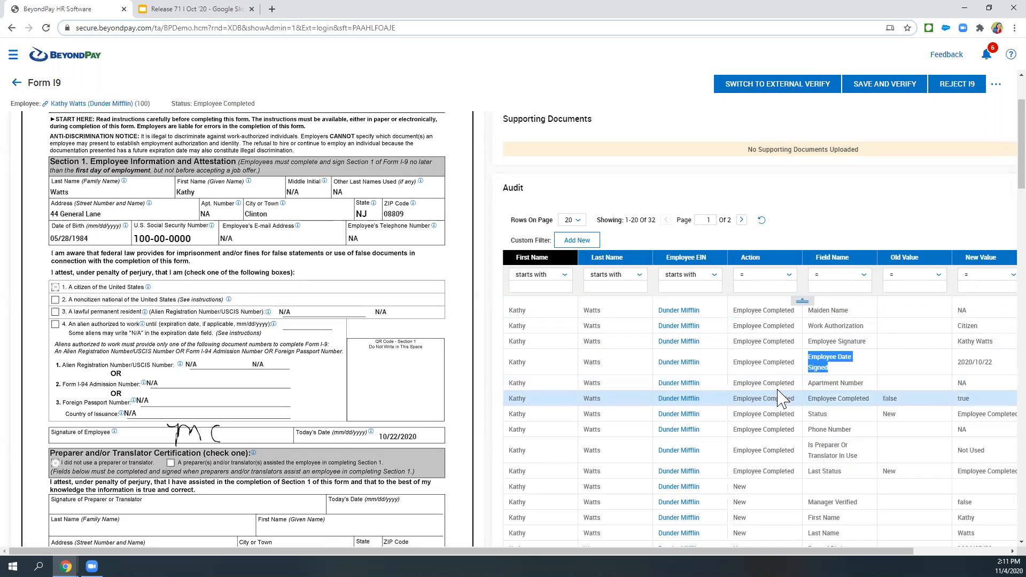
Step: Open the company's global Company Setup and examine its Signature Settings
left_click(13, 56)
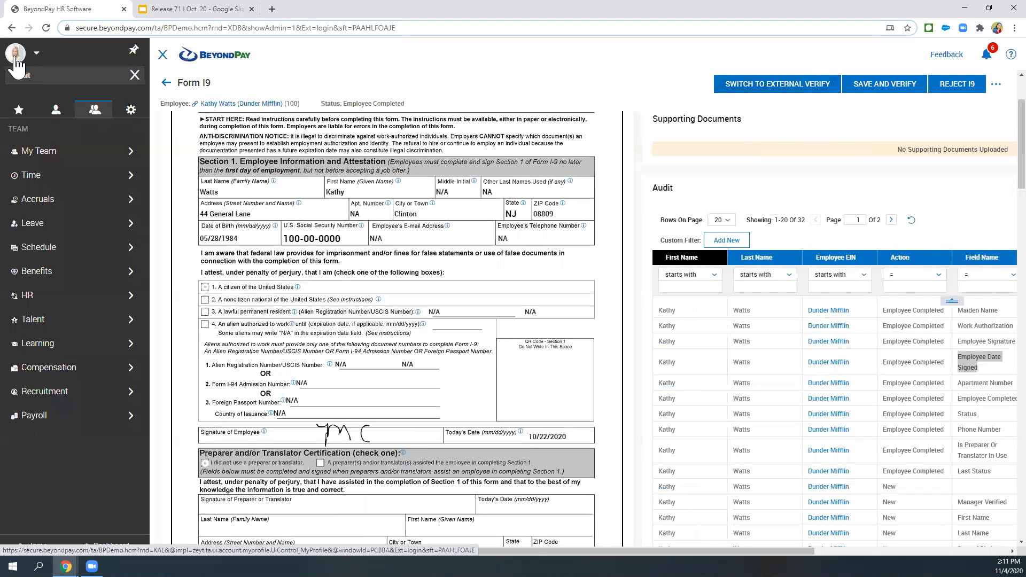
left_click(131, 110)
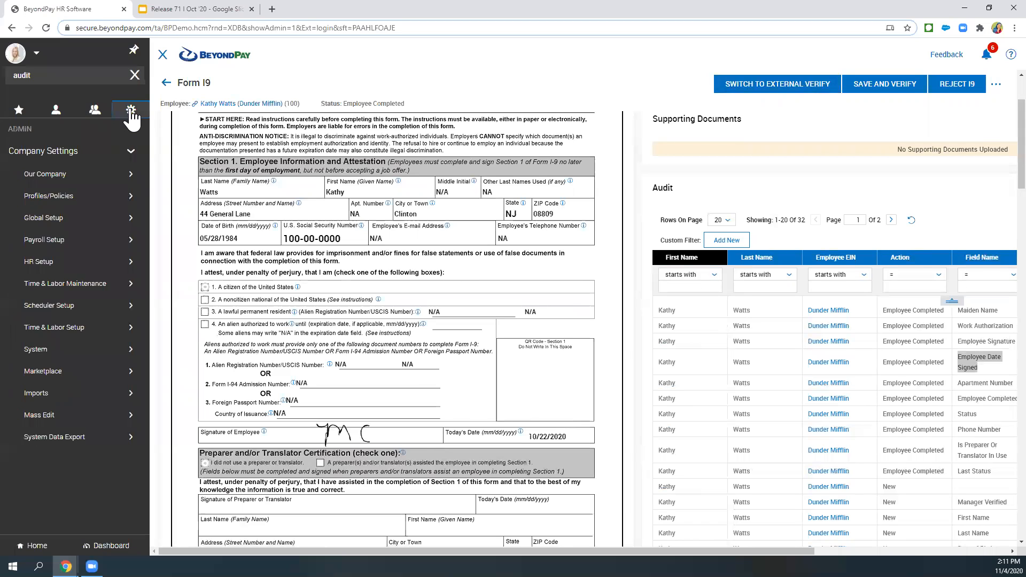
left_click(32, 219)
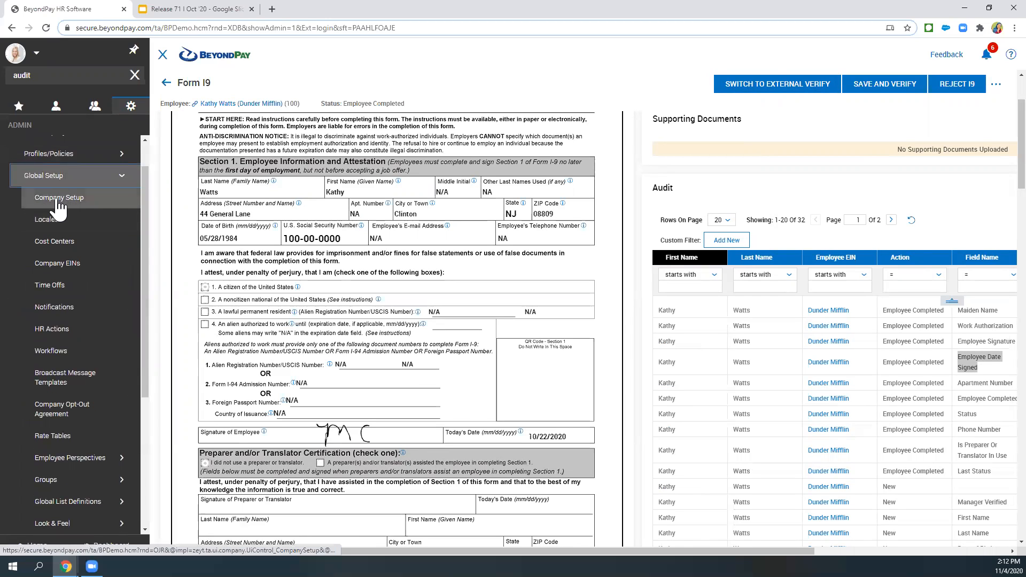
left_click(58, 209)
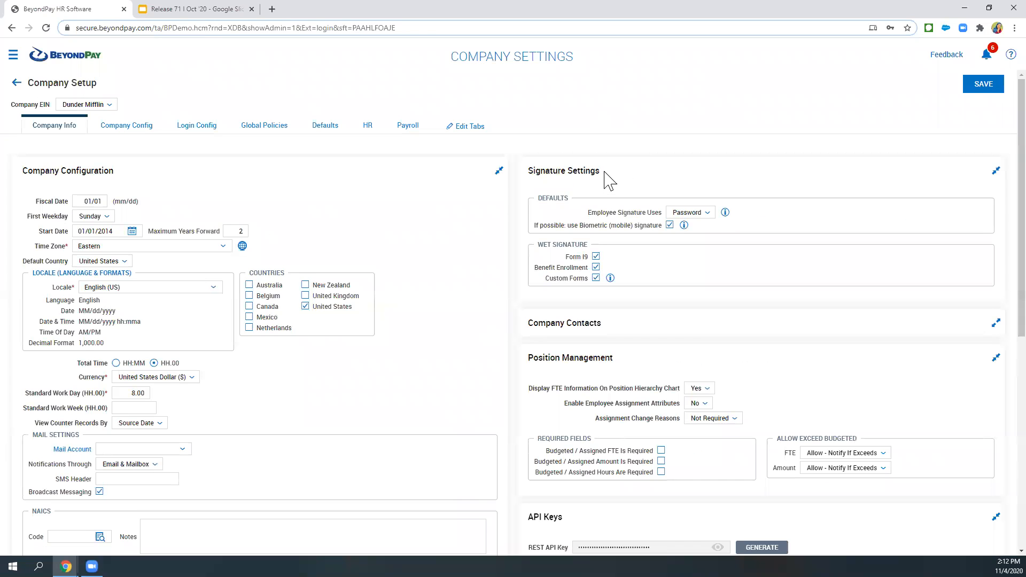
triple_click(534, 169)
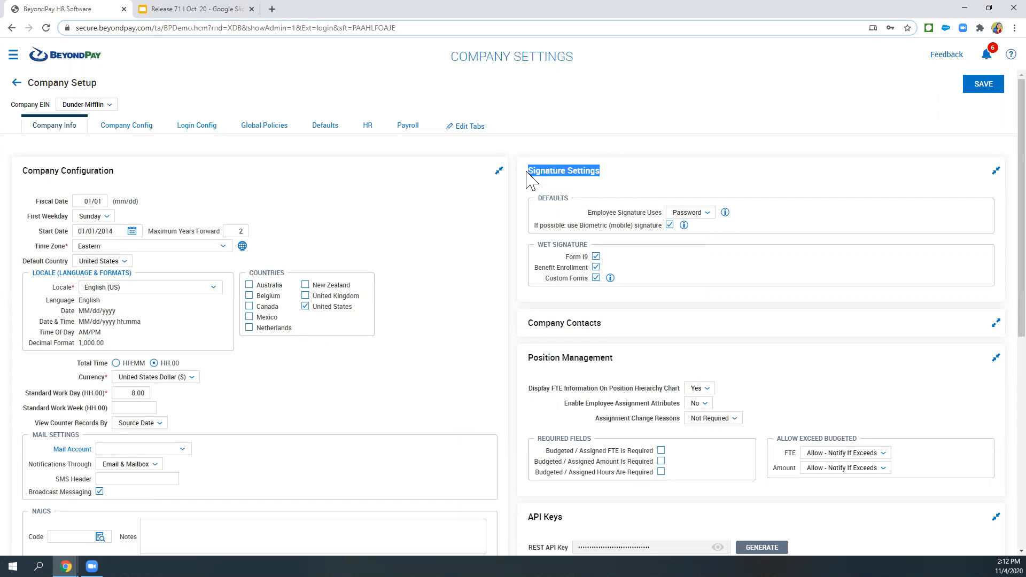
Step: Examine the Wet Signature options for Form I9, Benefit Enrollment and Custom Forms, and the Broadcast Messaging option under Mail Settings
left_click_drag(536, 245, 595, 248)
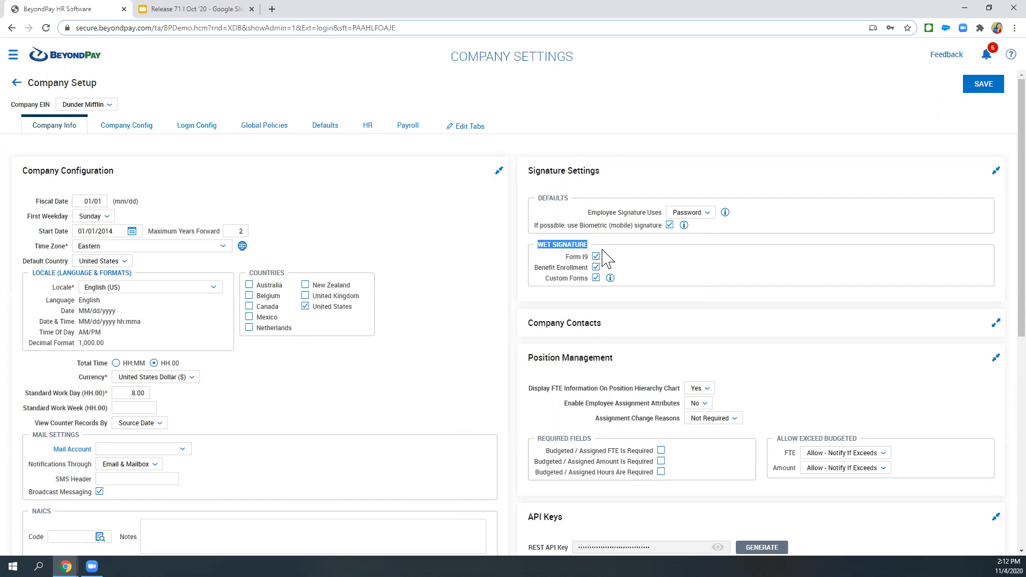
left_click(596, 257)
left_click(595, 267)
mouse_move(610, 281)
left_click_drag(31, 435, 80, 434)
left_click_drag(27, 491, 88, 490)
left_click(116, 489)
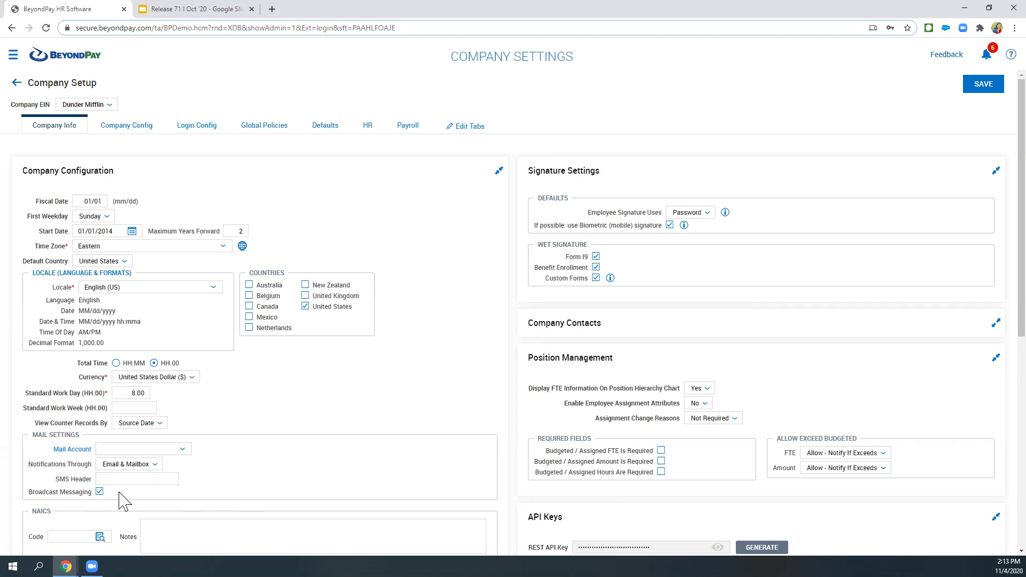
Step: Open the global Broadcast Message Templates and review the 401K Investment Change, Annual Notice for Group Health Plans and Customer Service Meeting templates
left_click(13, 55)
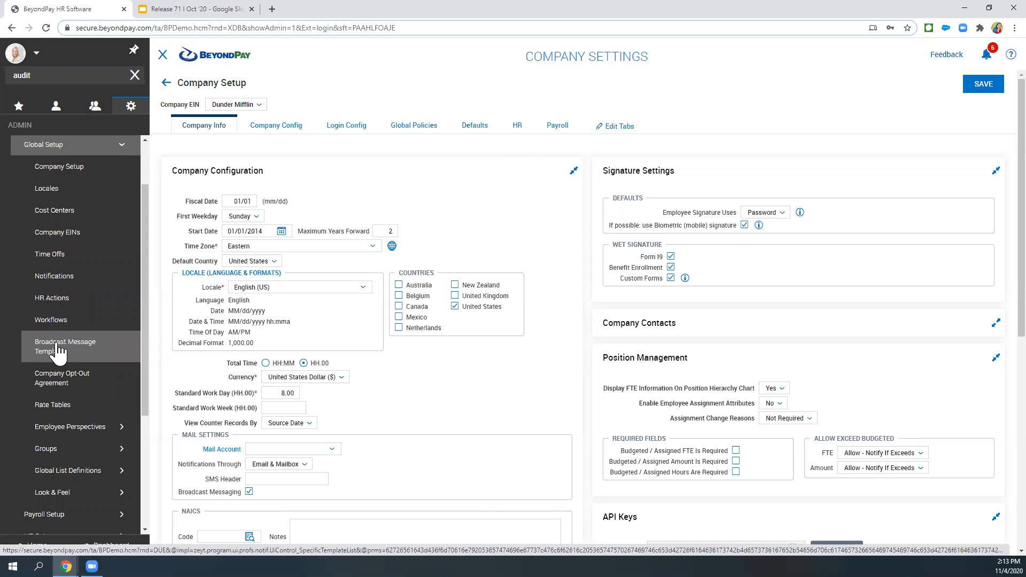
scroll(59, 351, "up", 3)
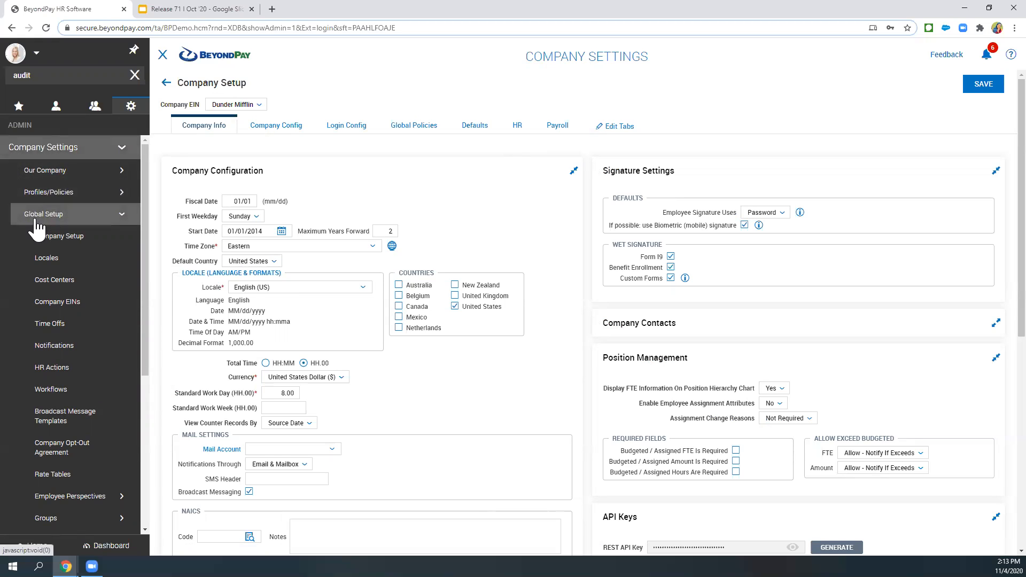
left_click(56, 426)
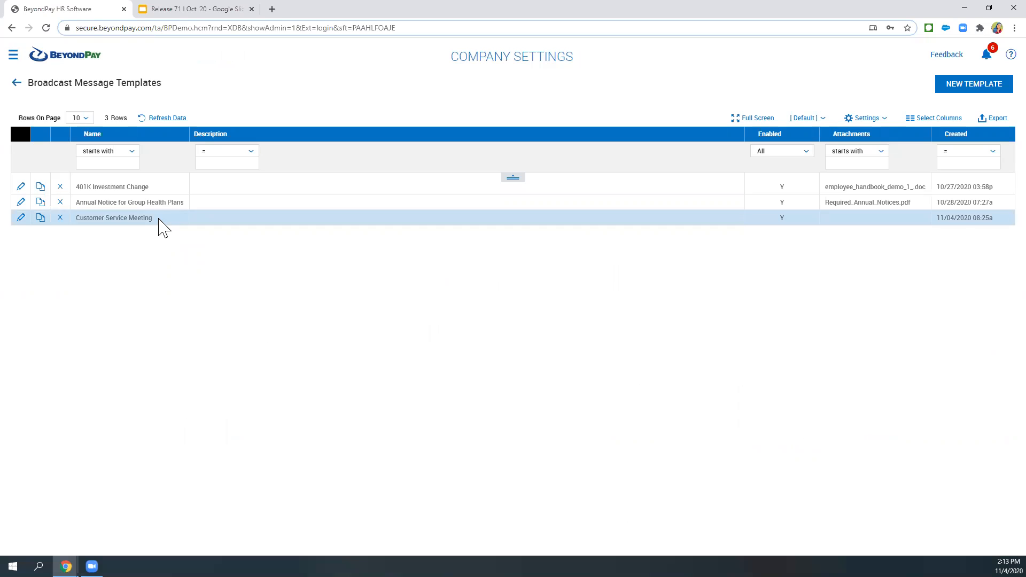
left_click(96, 186)
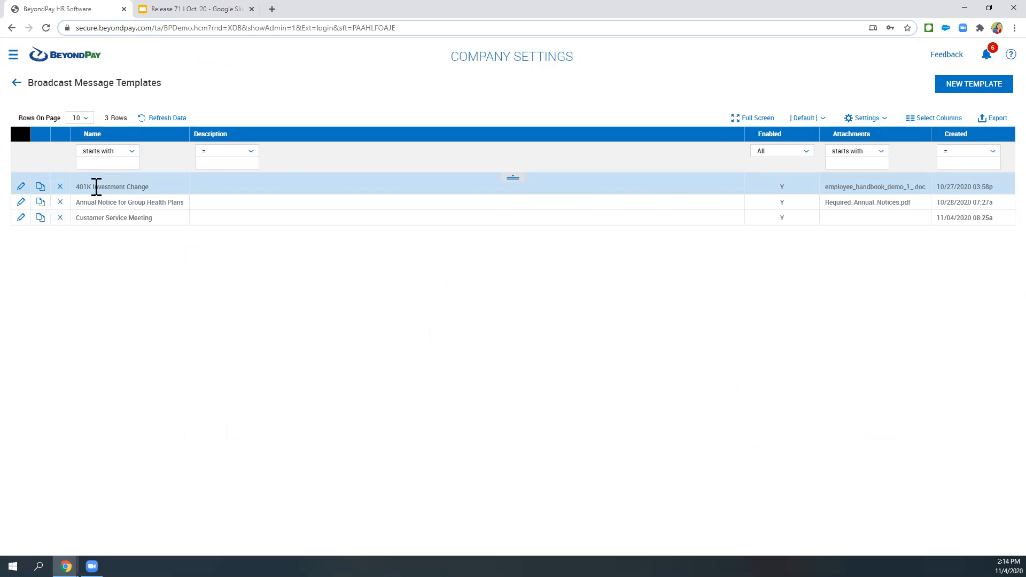
left_click(94, 207)
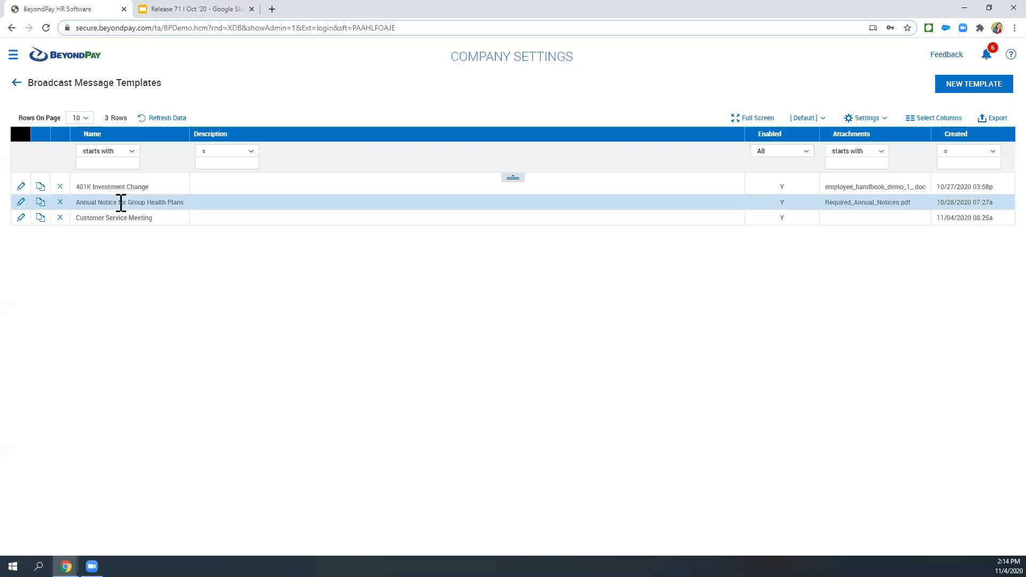
left_click(140, 222)
left_click_drag(154, 219, 111, 232)
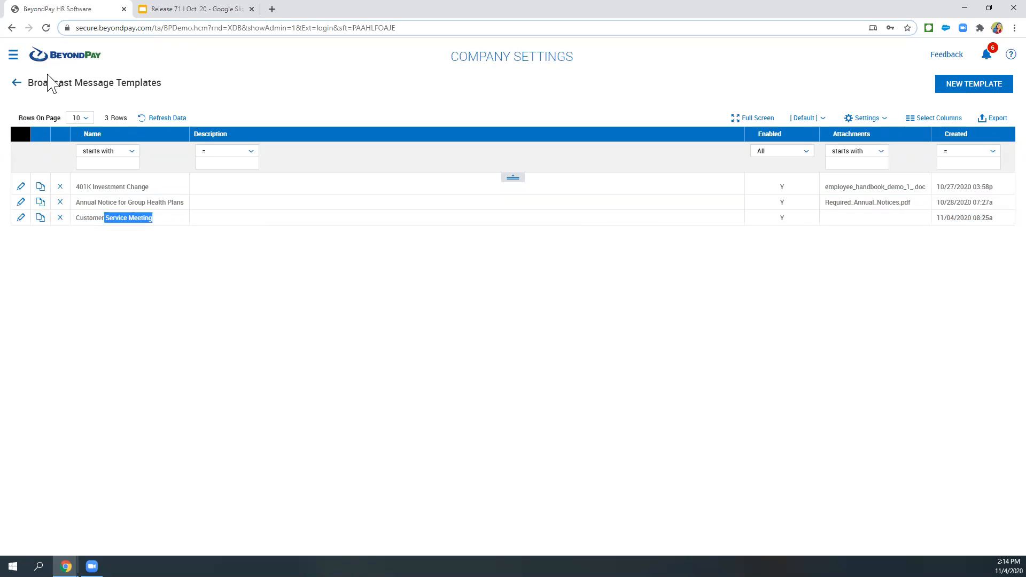
Step: Open the Employee Information report for My Team
left_click(13, 57)
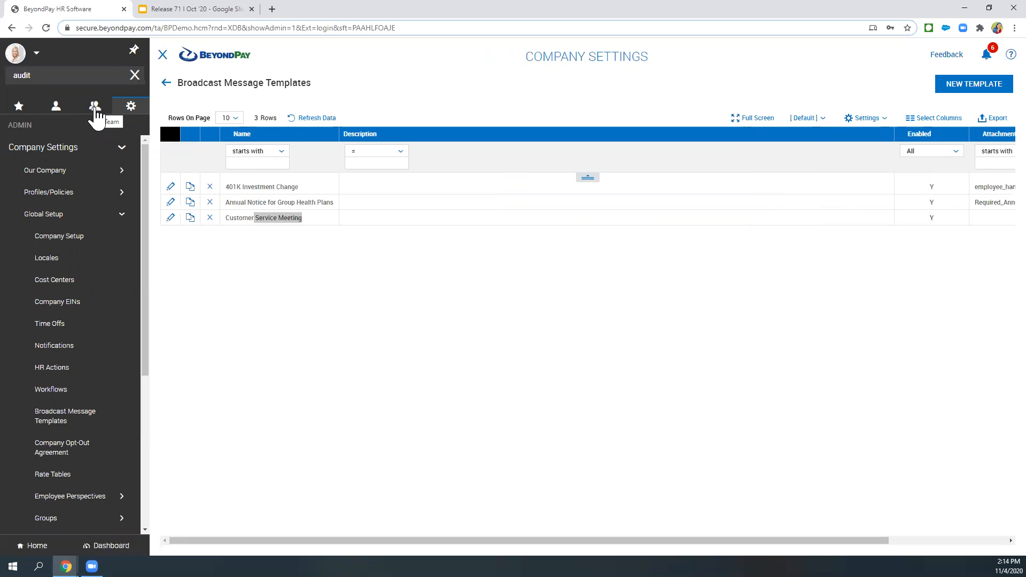
left_click(95, 108)
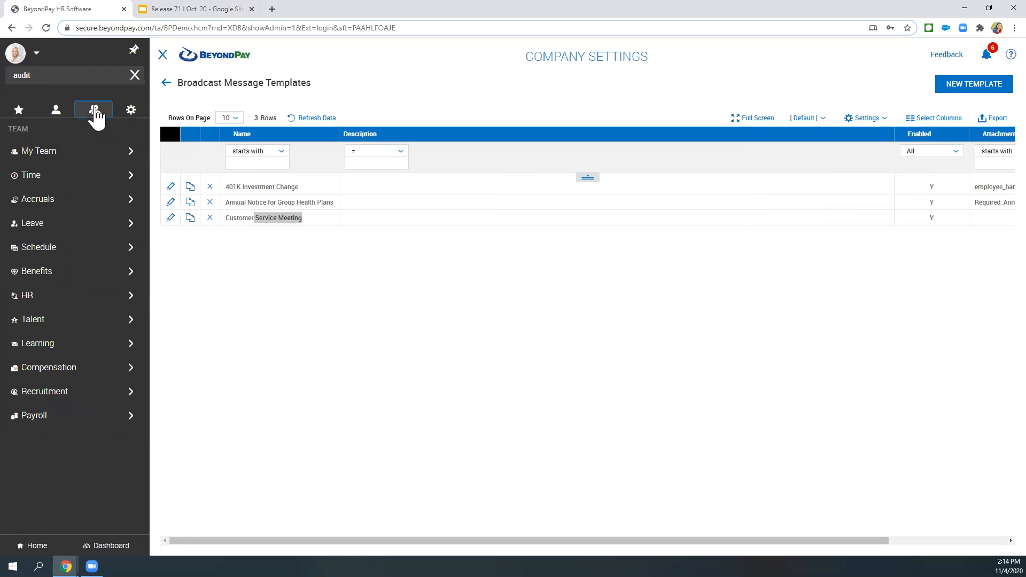
left_click(49, 159)
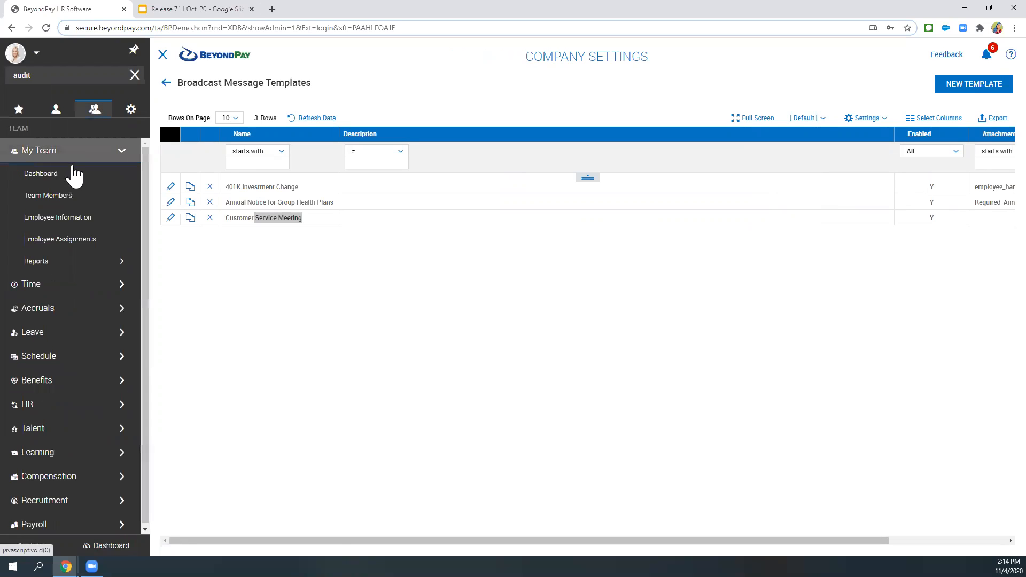
left_click(40, 220)
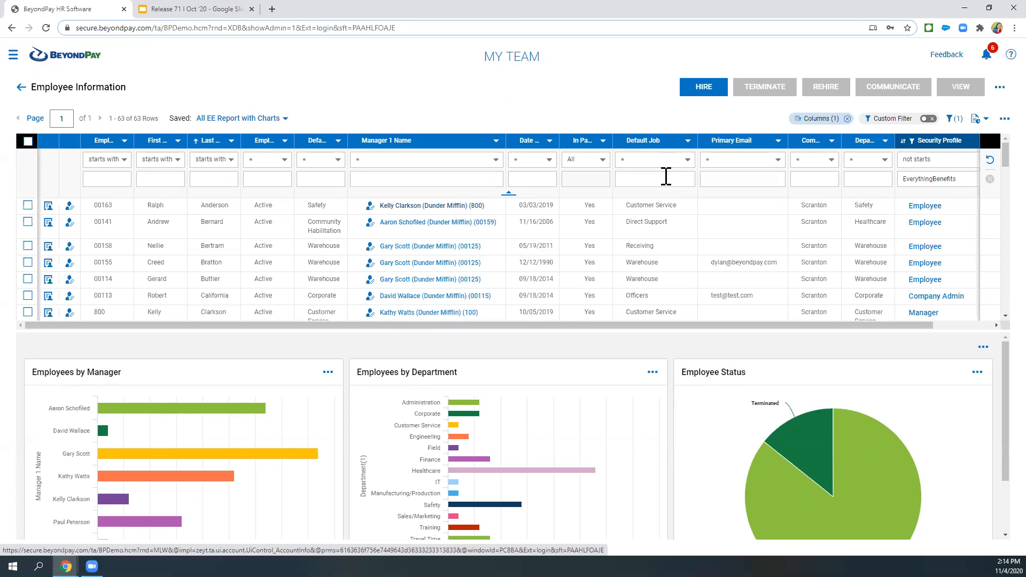
Step: Filter the employee list to Default Job values that start with "customer"
left_click(631, 166)
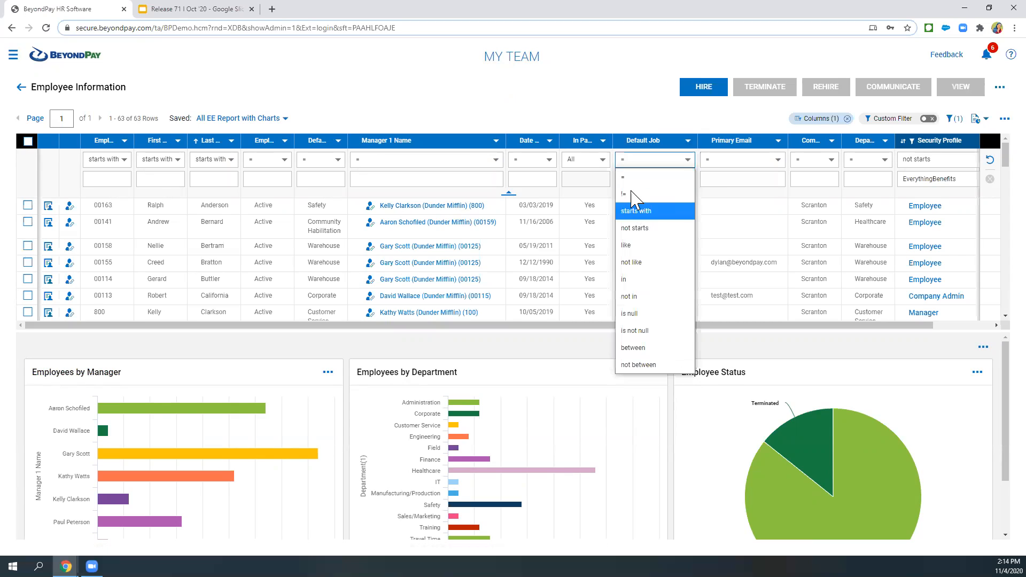
left_click(633, 199)
left_click(632, 180)
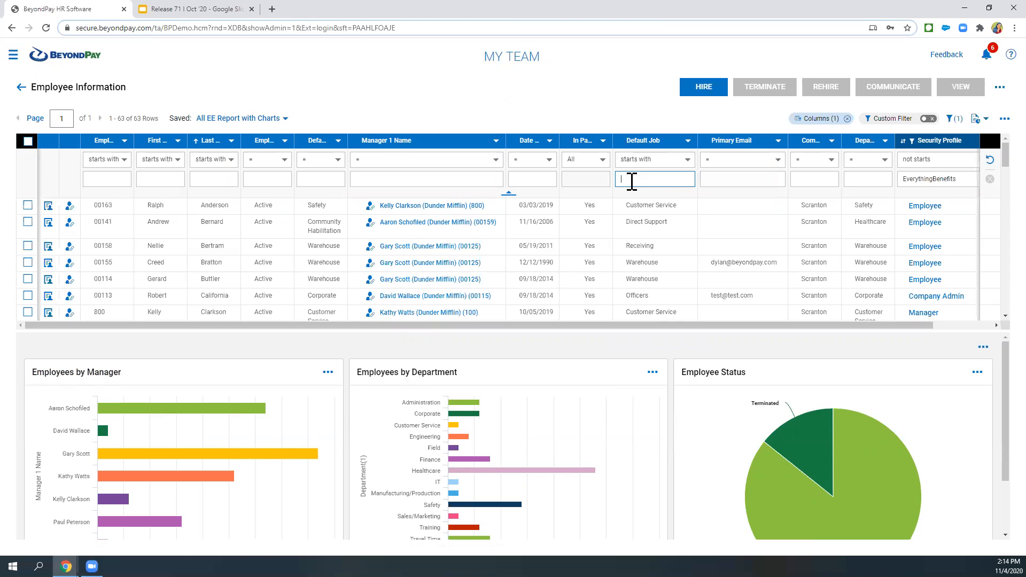
type("customer")
key("Return")
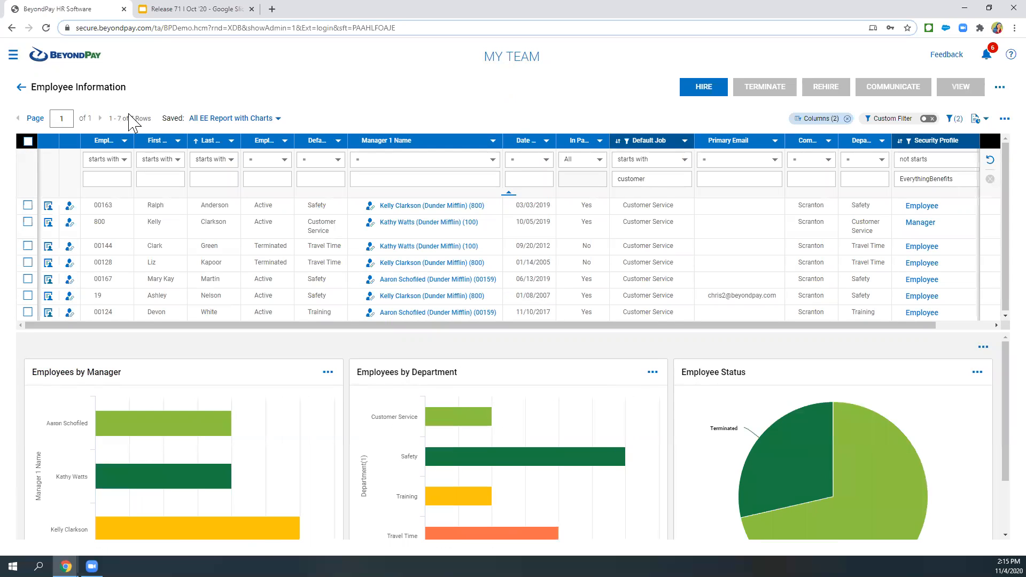
Step: Exclude terminated employees by filtering Employee Status with != "terminated" and refresh the list
double_click(279, 247)
left_click(261, 162)
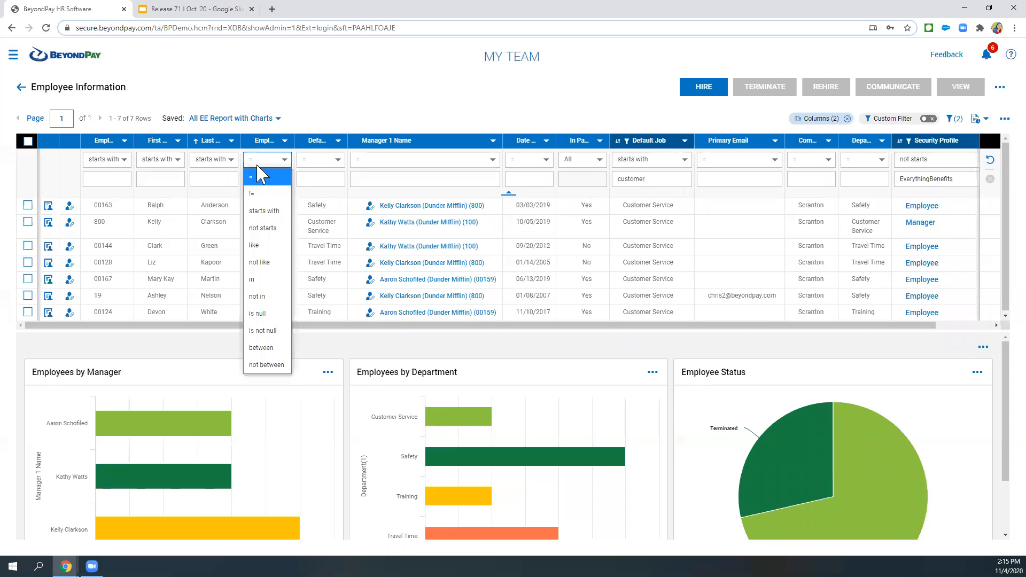
left_click(261, 191)
left_click(257, 179)
type("terminated")
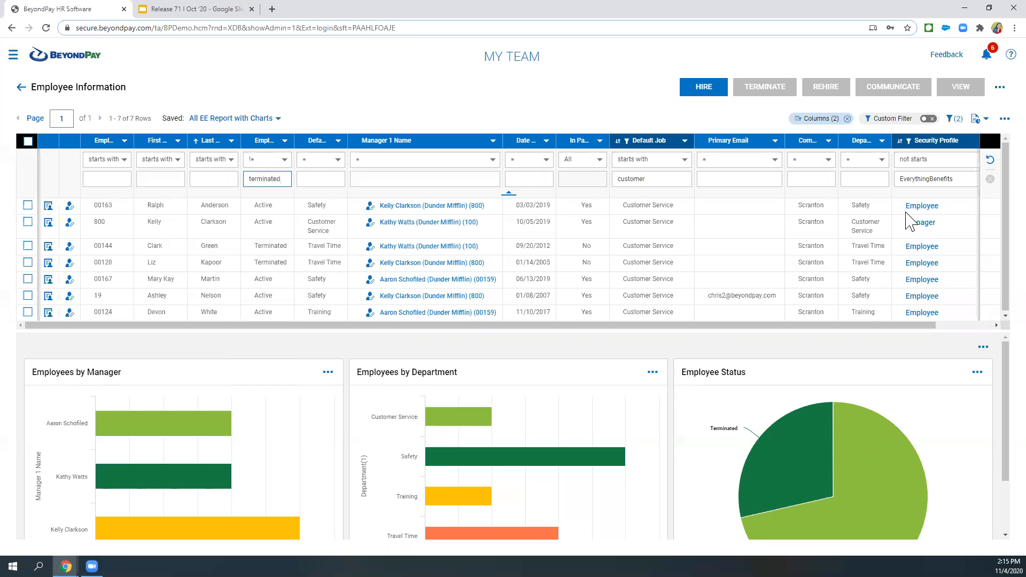
left_click(990, 160)
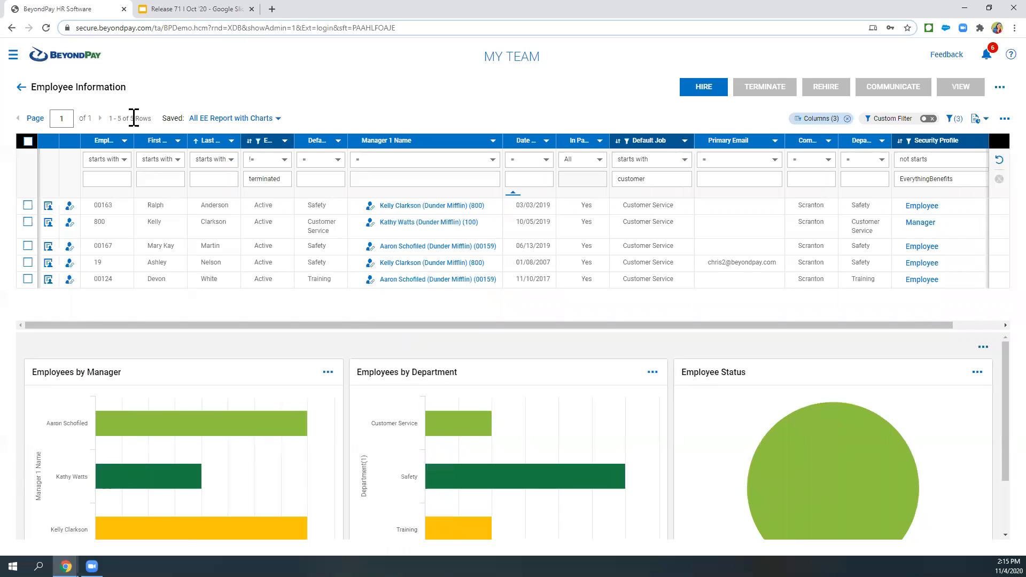
Step: Select all the filtered employees and start a communication to them using the Customer Service Meeting template
left_click(27, 141)
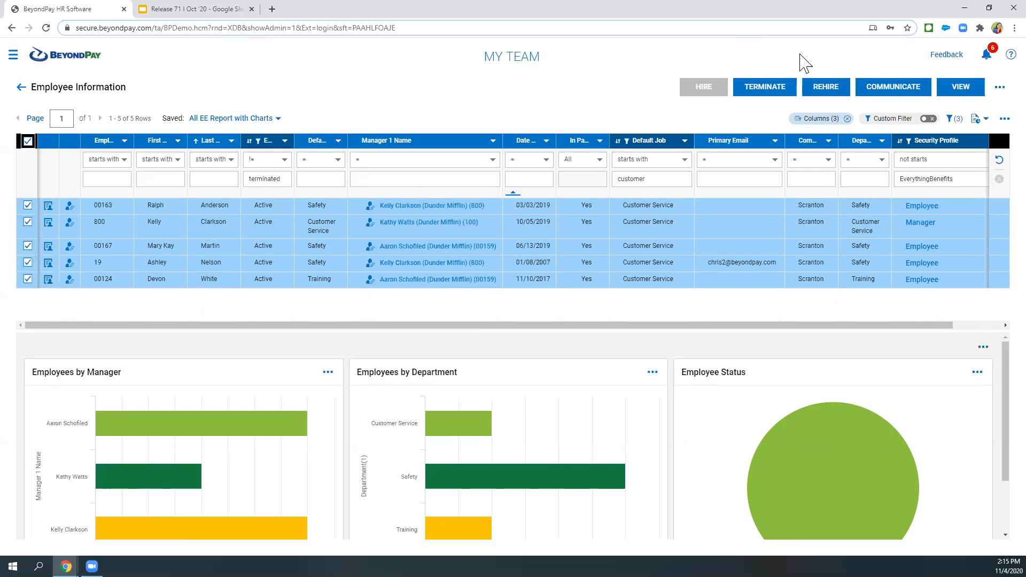
left_click(886, 91)
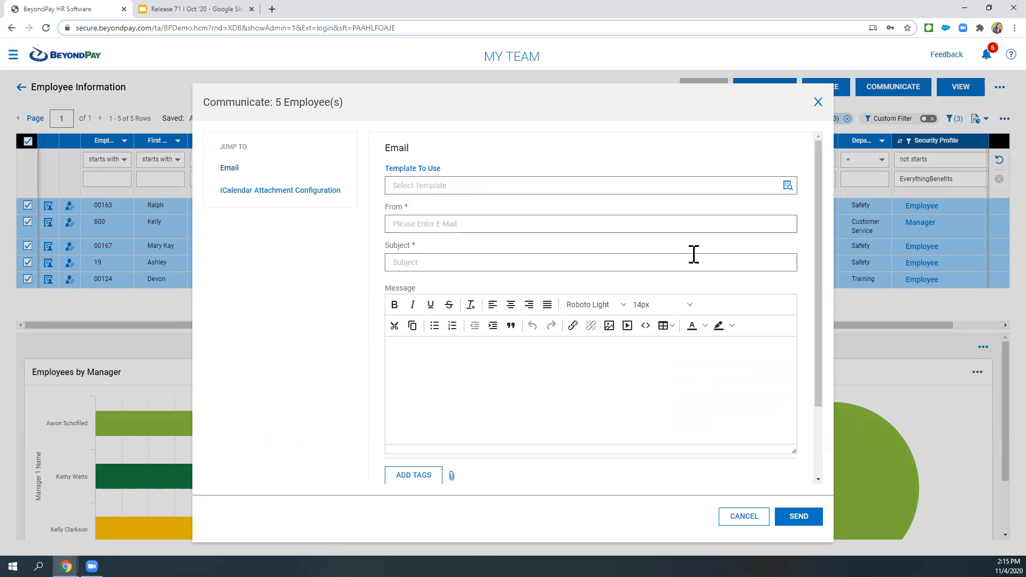
left_click(787, 185)
left_click(316, 303)
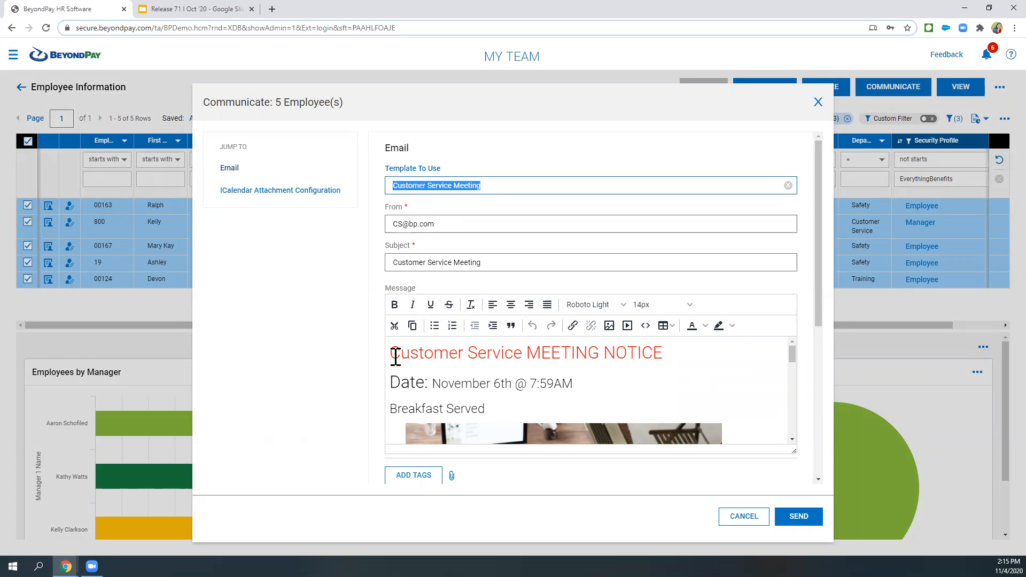
Step: Review the template's message body, including the meeting notice heading, date line and picture
left_click_drag(393, 355, 679, 363)
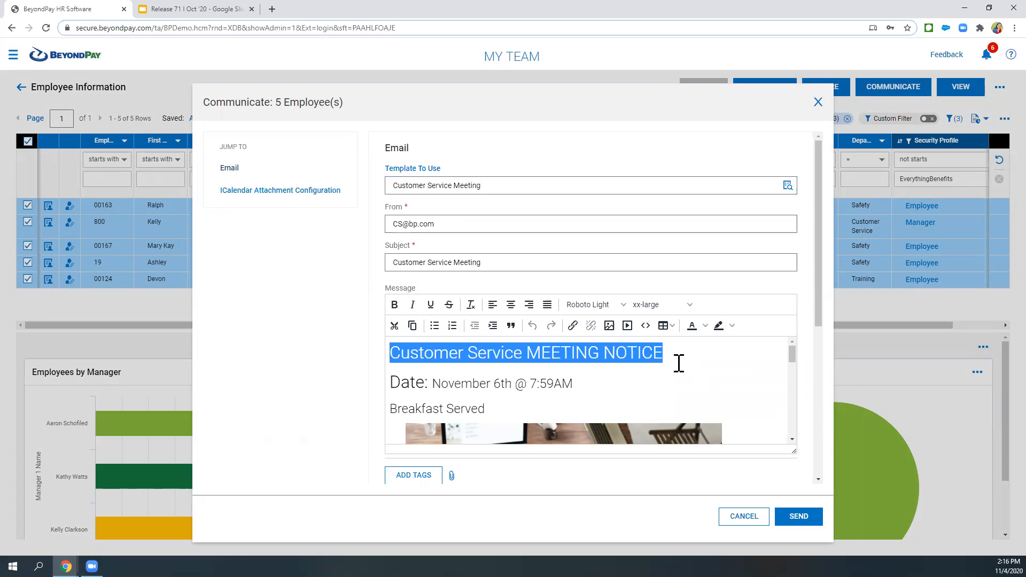
scroll(678, 363, "down", 1)
scroll(744, 394, "down", 2)
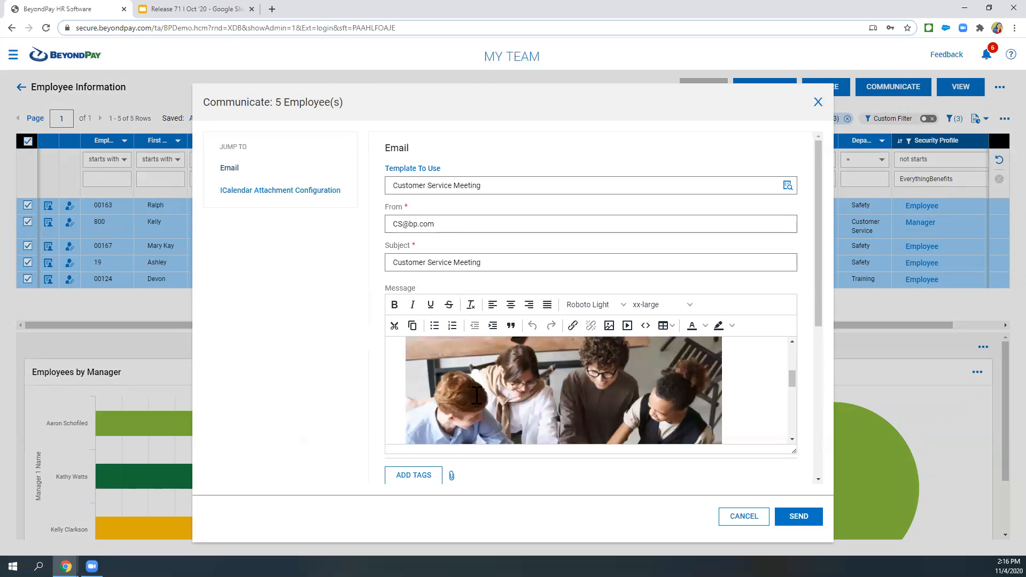
scroll(476, 395, "up", 3)
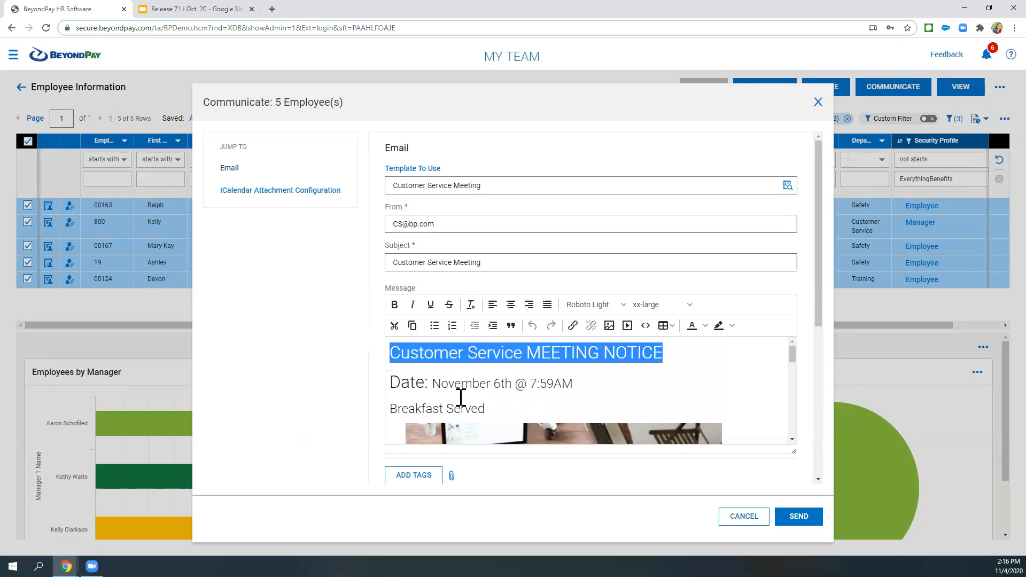
left_click(501, 383)
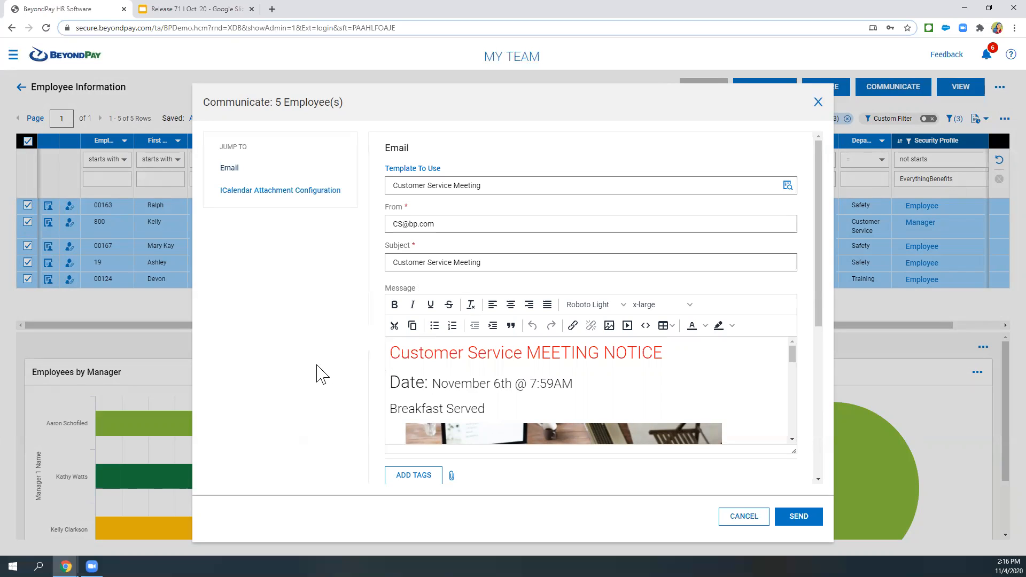
Step: Set the iCalendar appointment's date to 11/06/2020 and its start to 7:59 am, copying the time from the message
left_click_drag(818, 311, 825, 422)
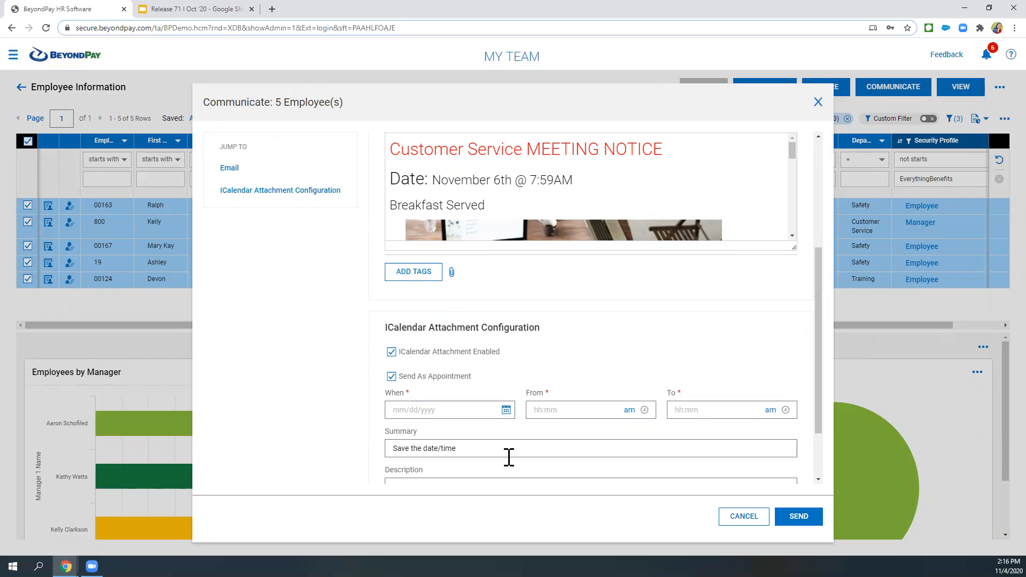
left_click(506, 409)
left_click(479, 268)
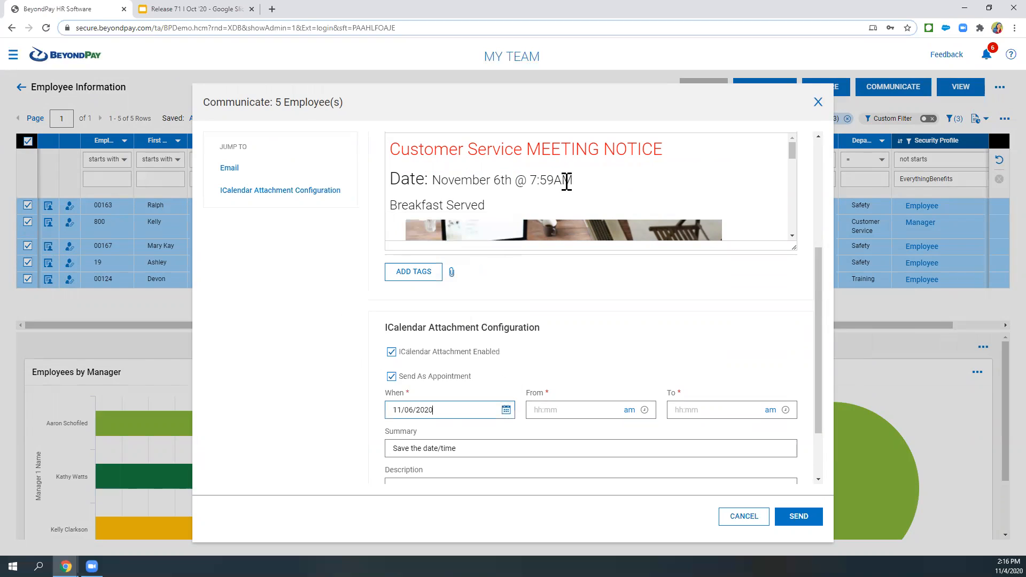
left_click_drag(529, 180, 554, 180)
key("ctrl+c")
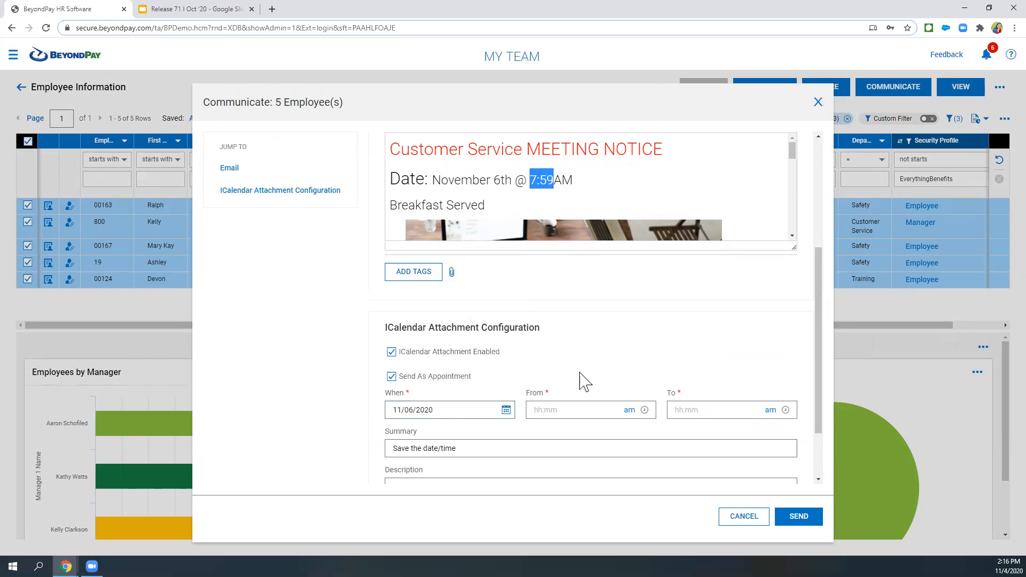
left_click(540, 412)
key("ctrl+v")
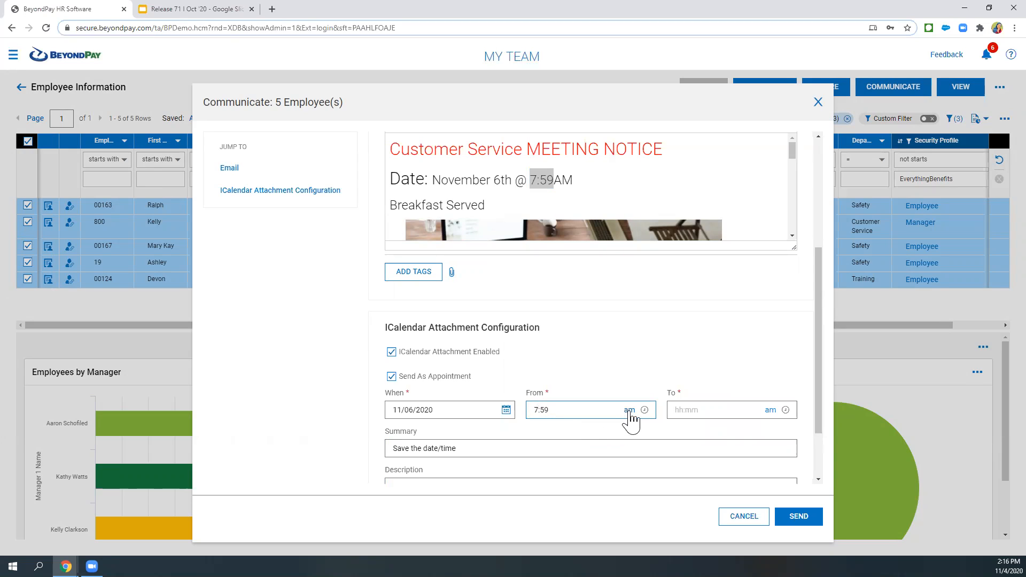
Step: Set the appointment's end time to 9:00 am and send the communication to the selected employees
left_click(685, 404)
type("9:00")
scroll(430, 395, "down", 2)
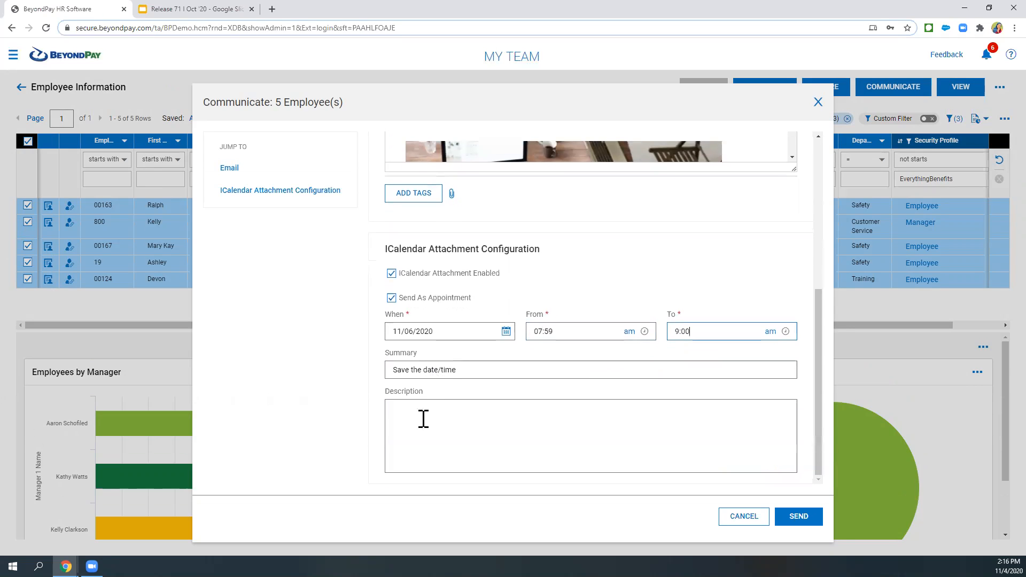
left_click(802, 520)
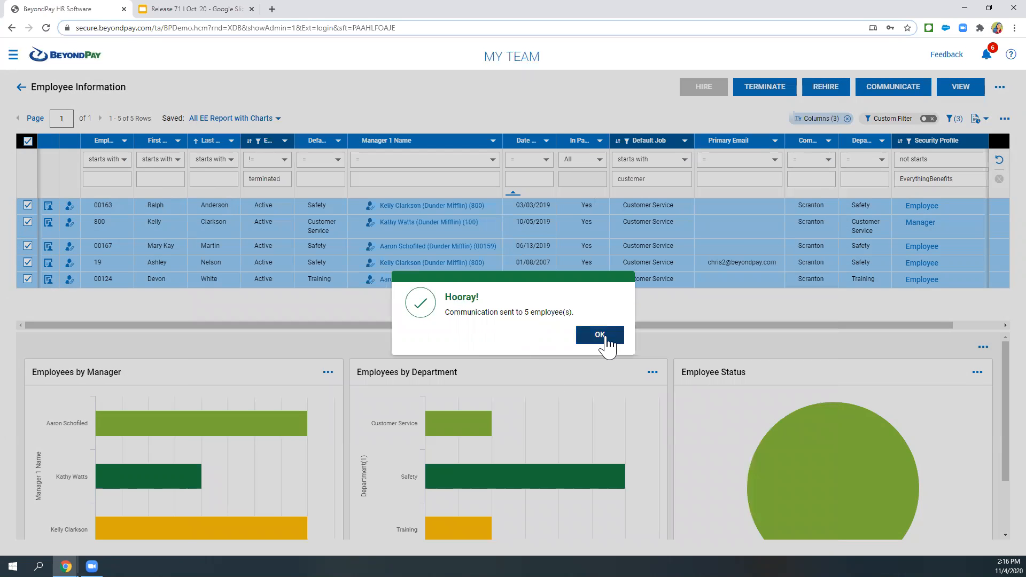
left_click(600, 335)
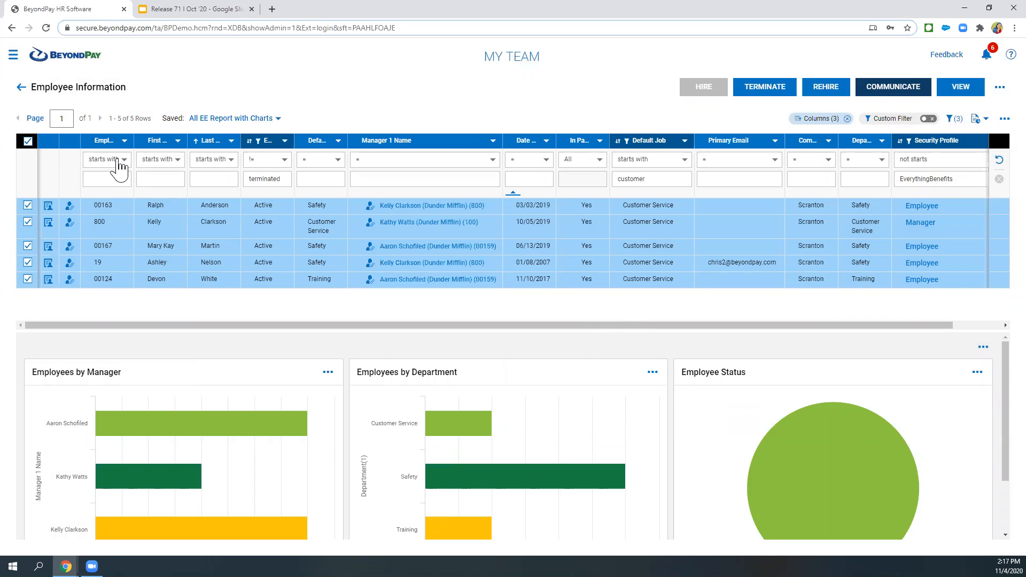
Step: Open the System Generated Emails report from the system utilities within My Reports
left_click(14, 55)
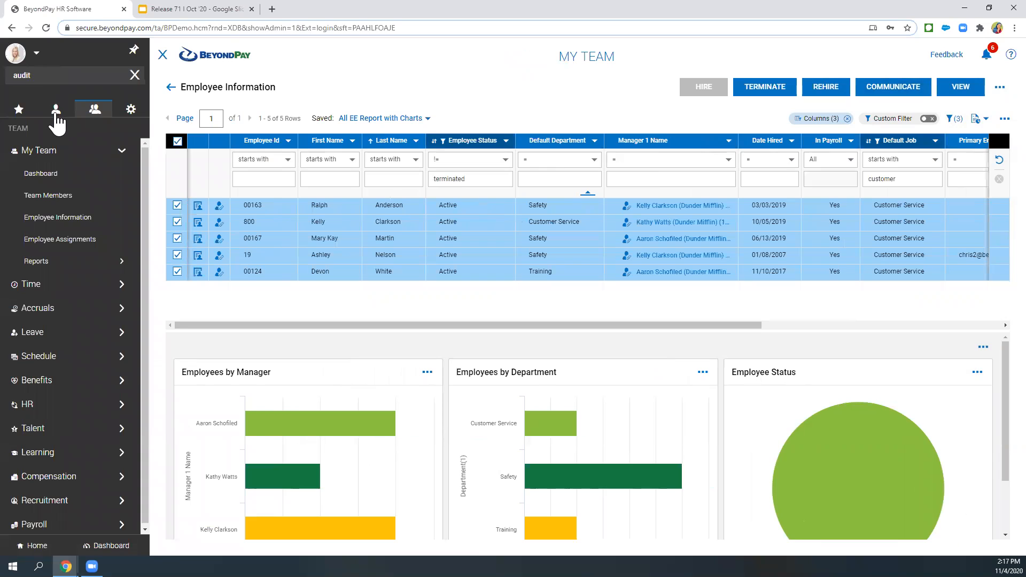
left_click(56, 110)
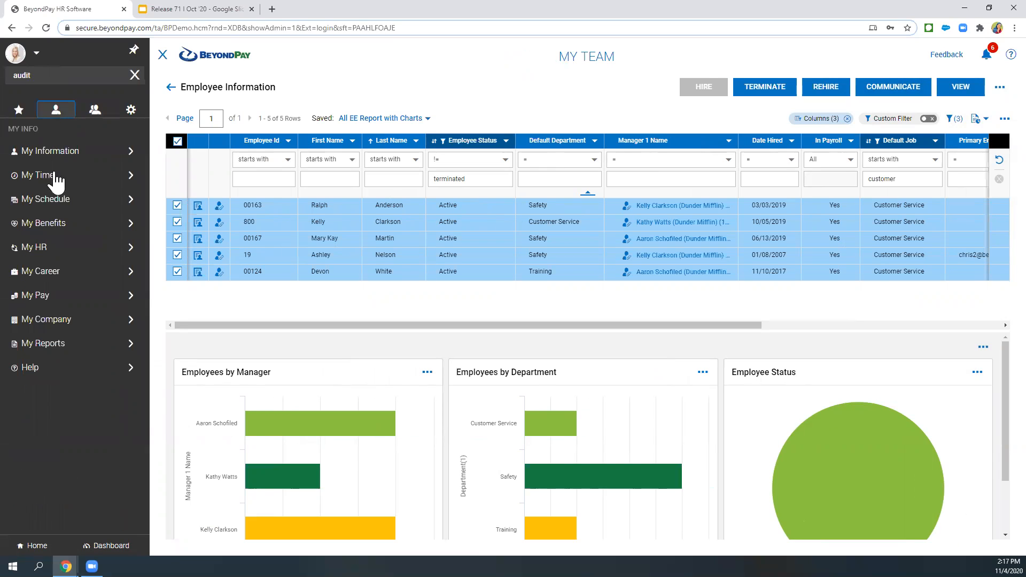
left_click(34, 344)
scroll(35, 351, "down", 1)
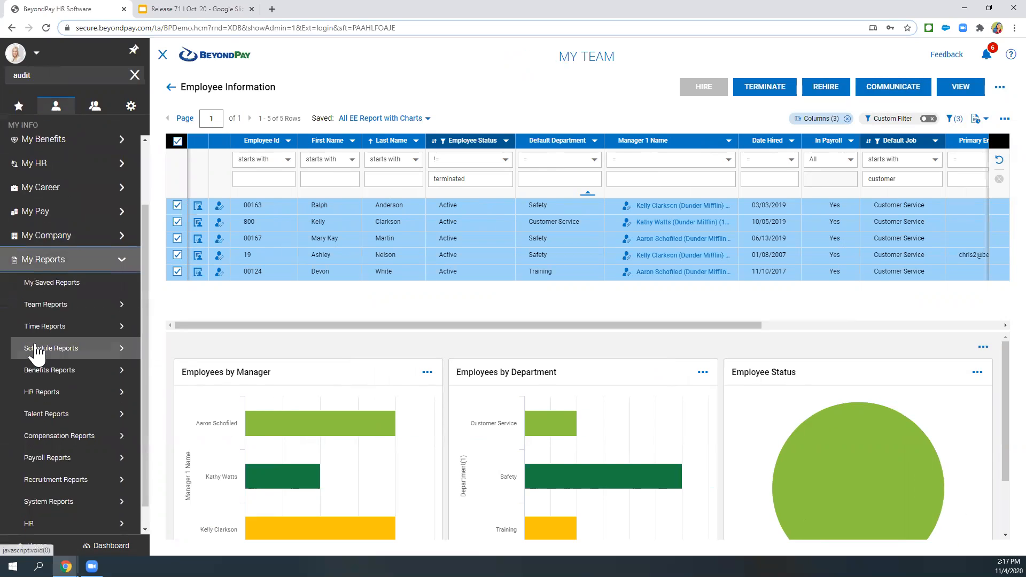
scroll(55, 371, "down", 1)
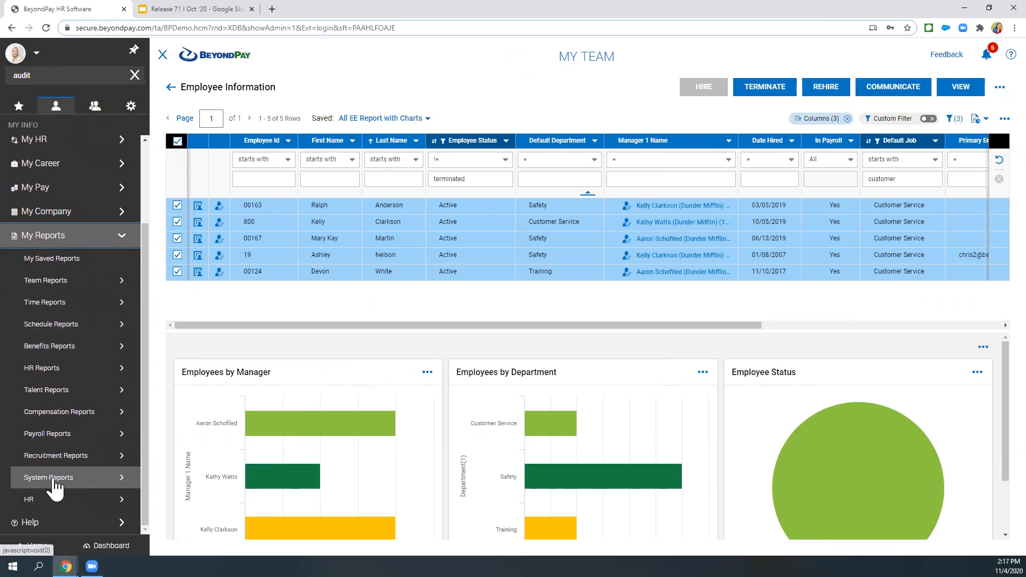
left_click(55, 484)
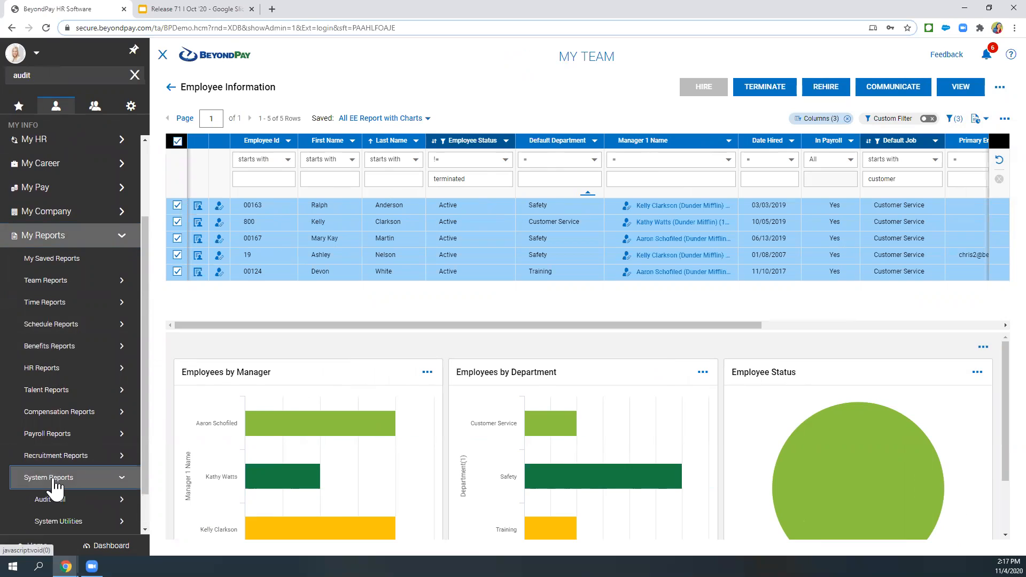
scroll(56, 484, "down", 2)
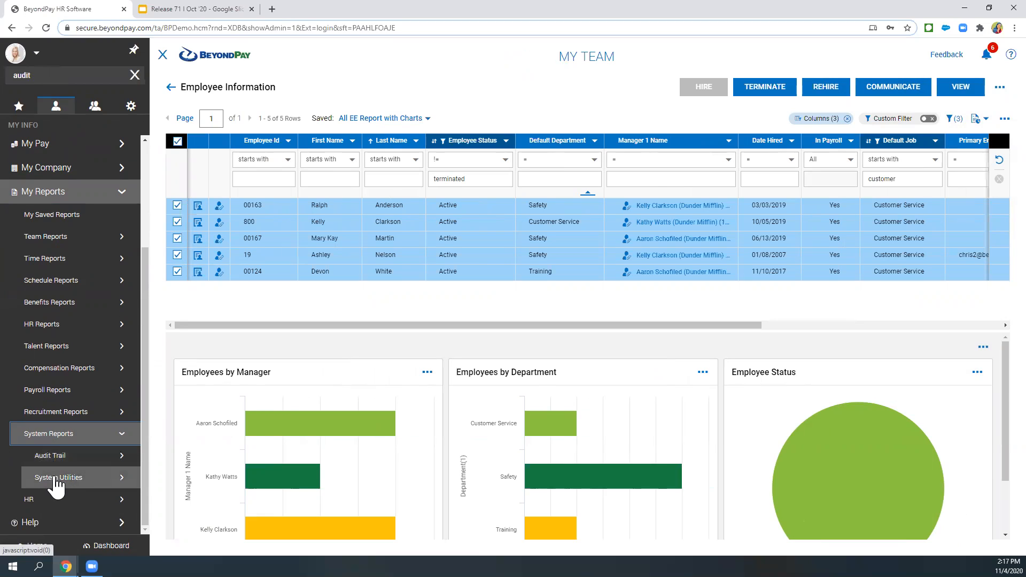
left_click(57, 479)
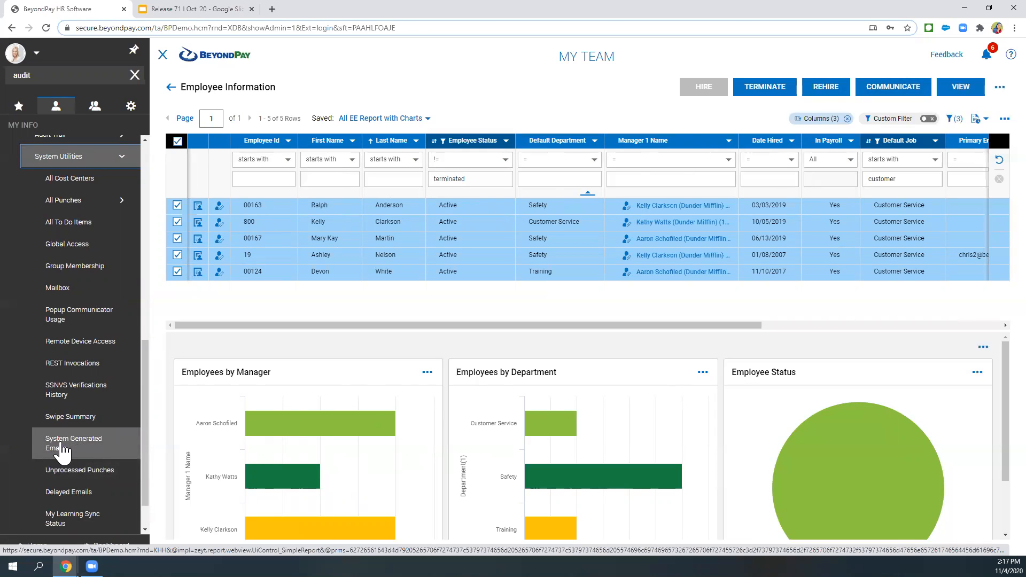
left_click(62, 444)
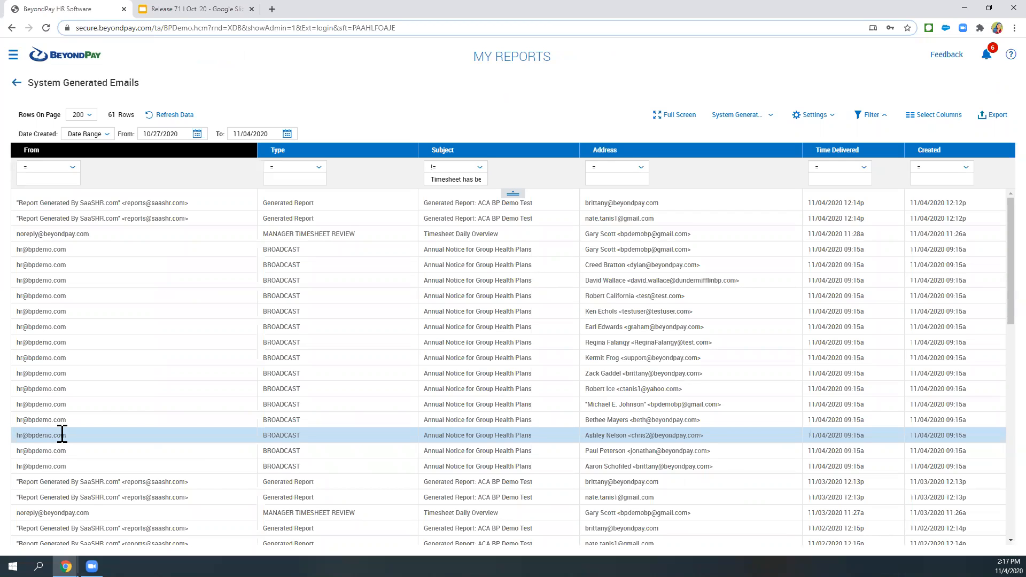
Step: Refresh the report and examine the type, subject and delivery time of the Annual Notice for Group Health Plans broadcast
left_click(171, 119)
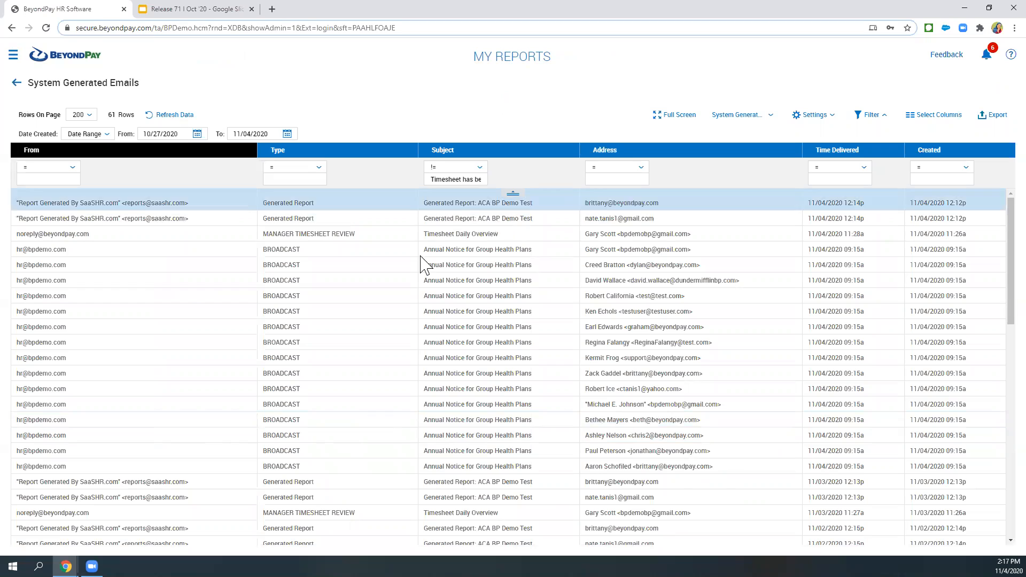
mouse_move(534, 249)
left_mouse_down()
mouse_move(431, 266)
mouse_move(424, 257)
left_mouse_up()
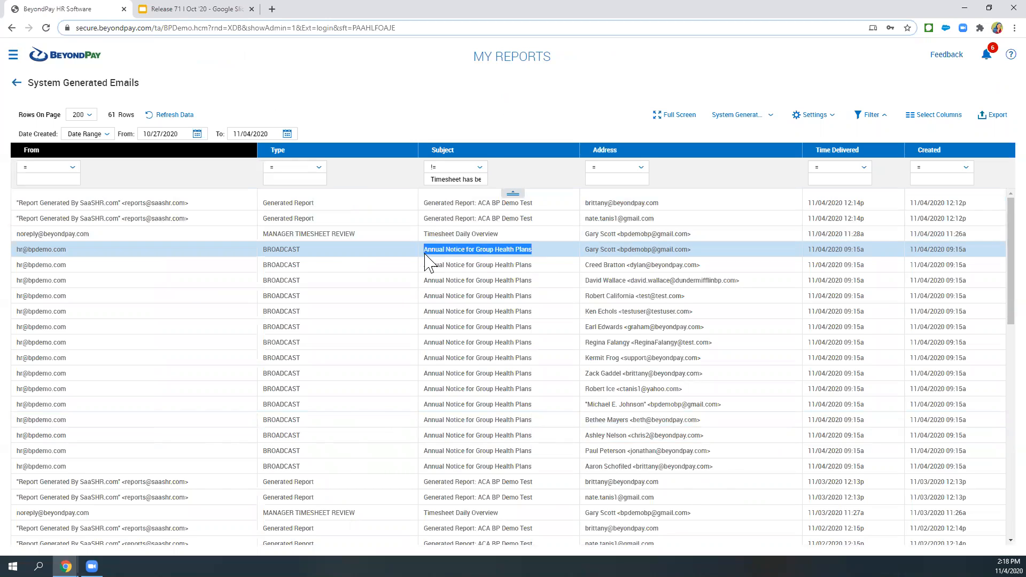
left_click_drag(301, 250, 262, 253)
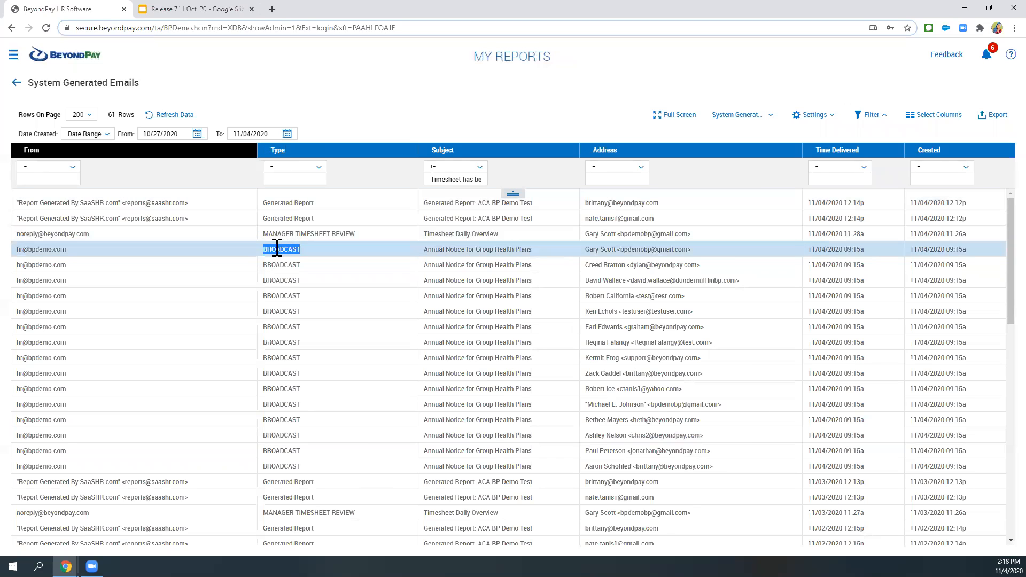
mouse_move(424, 251)
left_mouse_down()
mouse_move(522, 246)
mouse_move(558, 256)
left_mouse_up()
left_click_drag(808, 249, 882, 262)
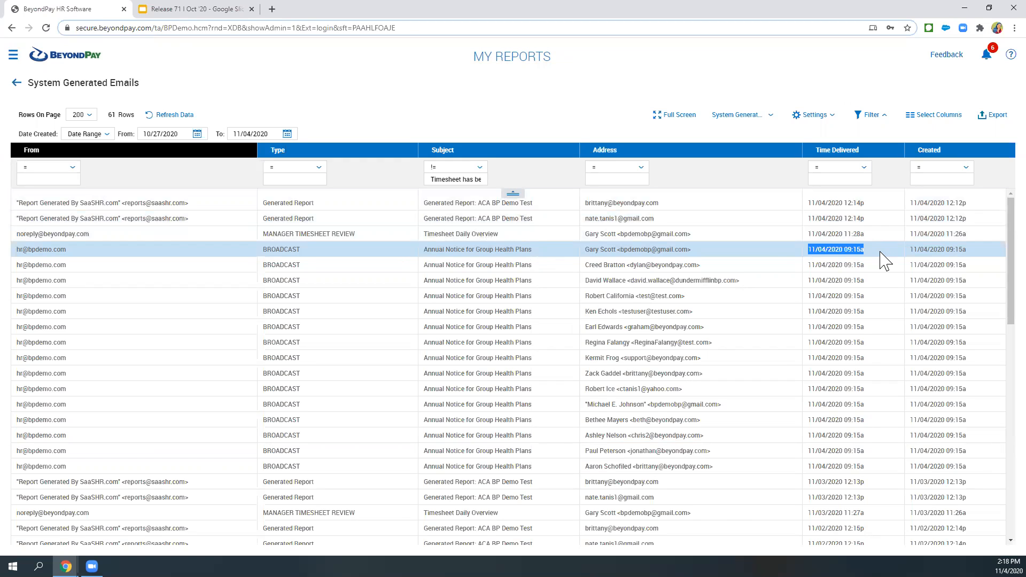
Step: Refresh the report data again and check the entries for the Customer Service Meeting broadcast and the manager timesheet review
left_click(161, 117)
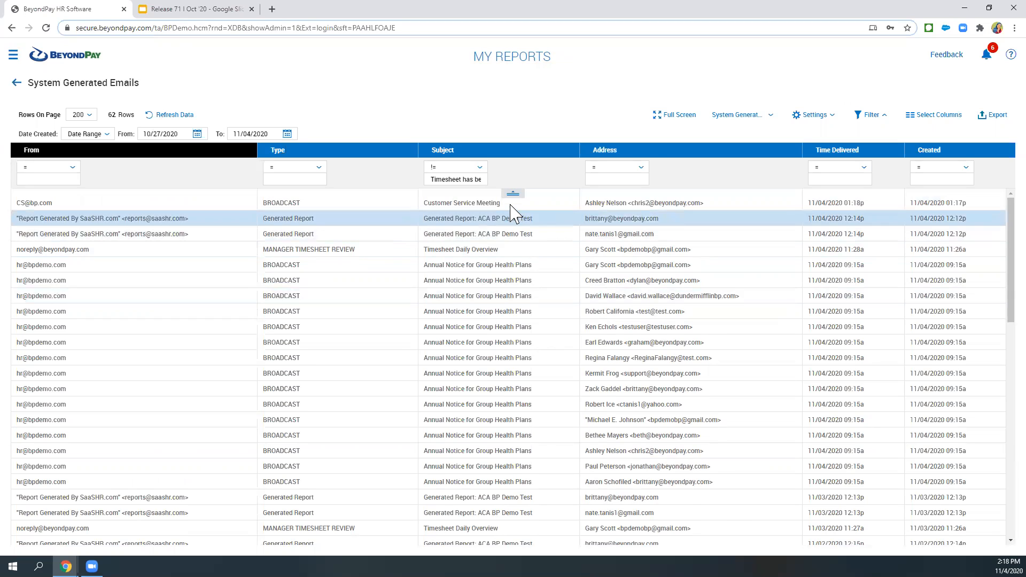
left_click_drag(503, 203, 422, 202)
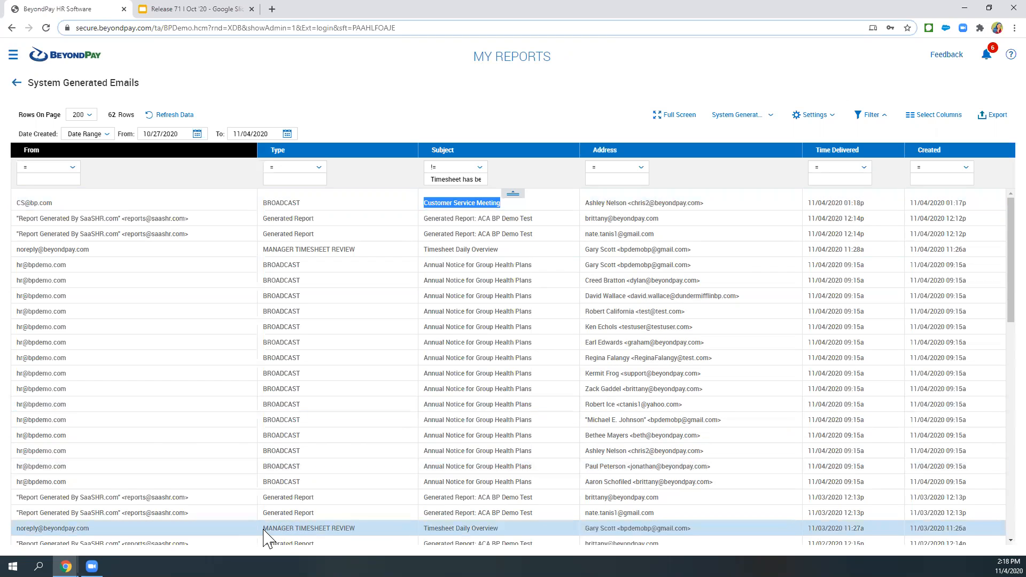
left_click_drag(264, 528, 356, 535)
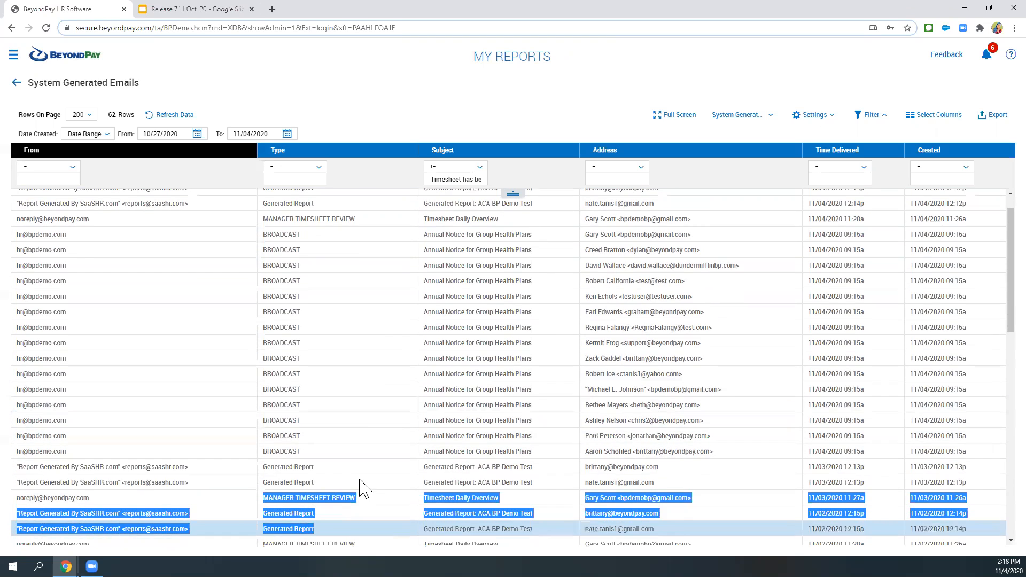
left_click(360, 480)
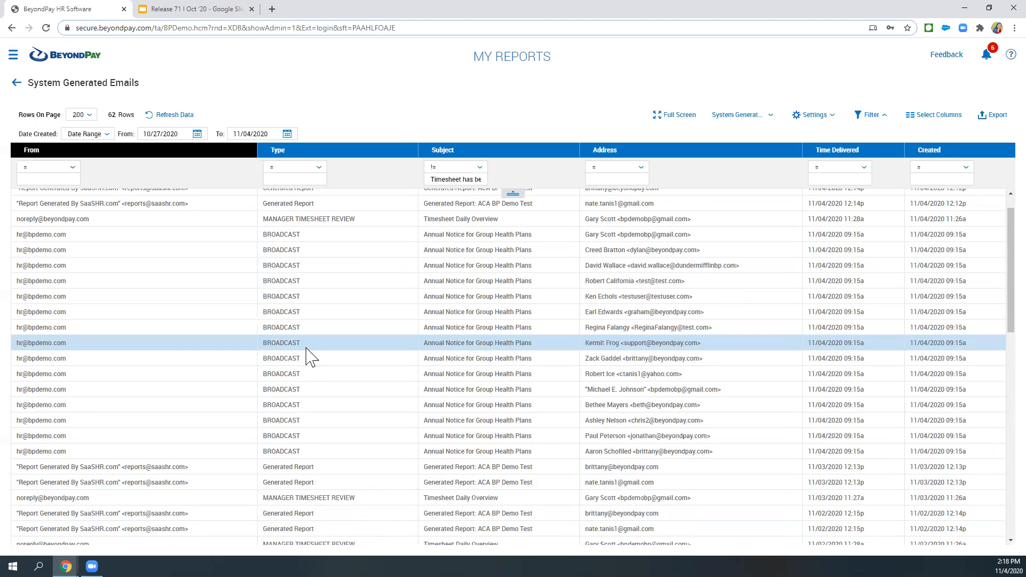
Step: Return to the dashboard and open the Employee Quick Links of the Licensed Practical Nurse in the My Team list
left_click(66, 68)
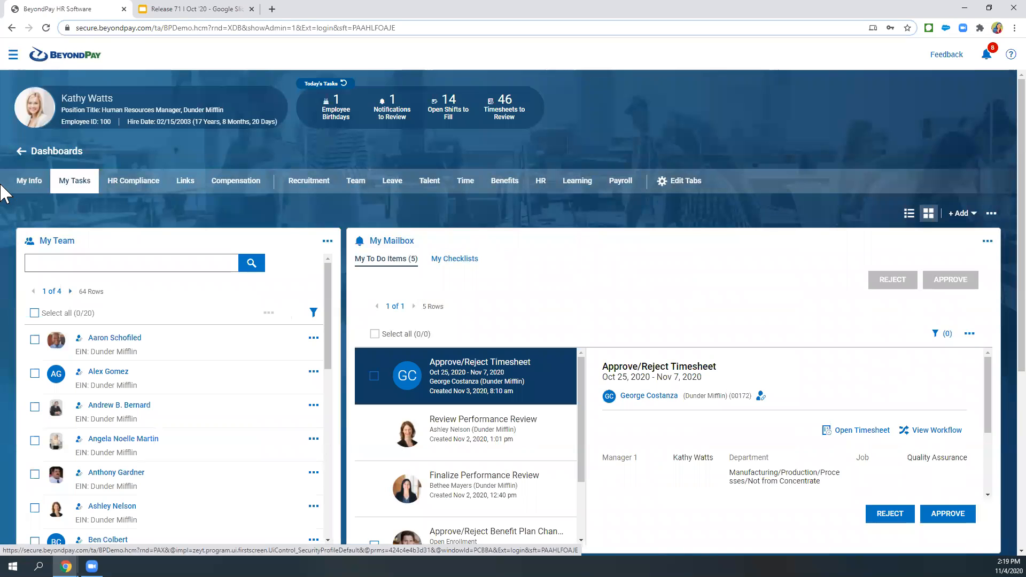
triple_click(43, 242)
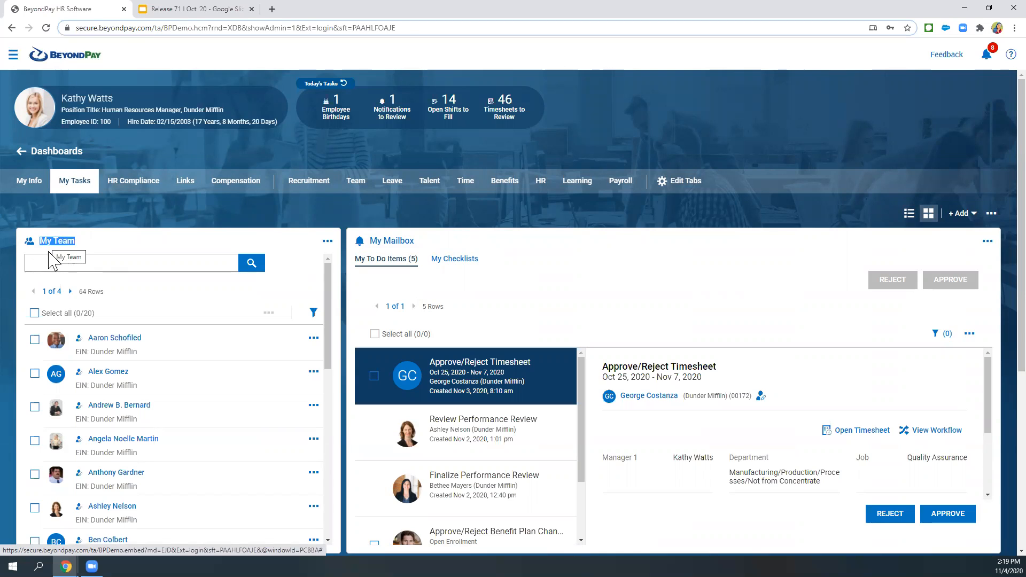
left_click(64, 263)
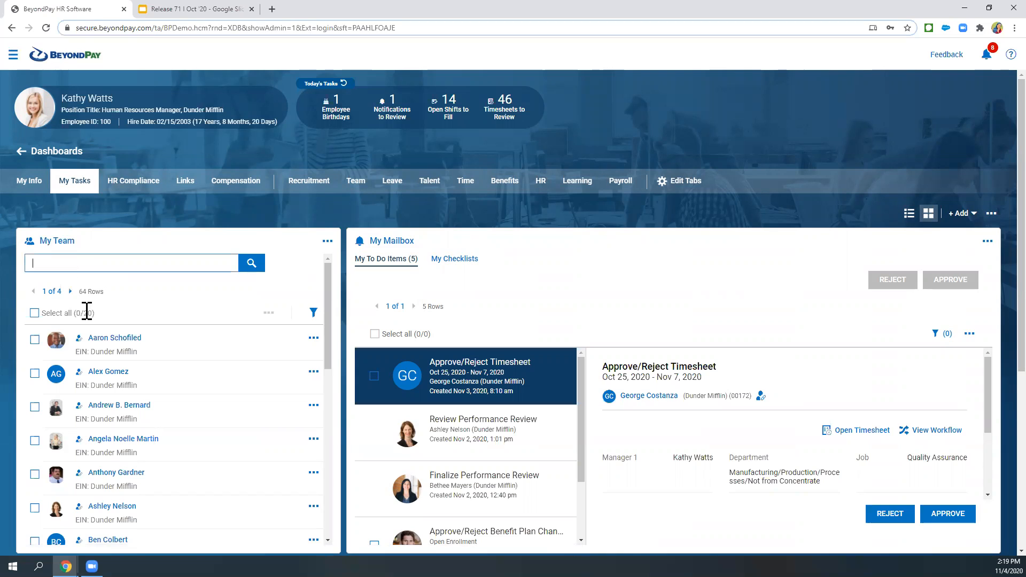
scroll(128, 409, "down", 3)
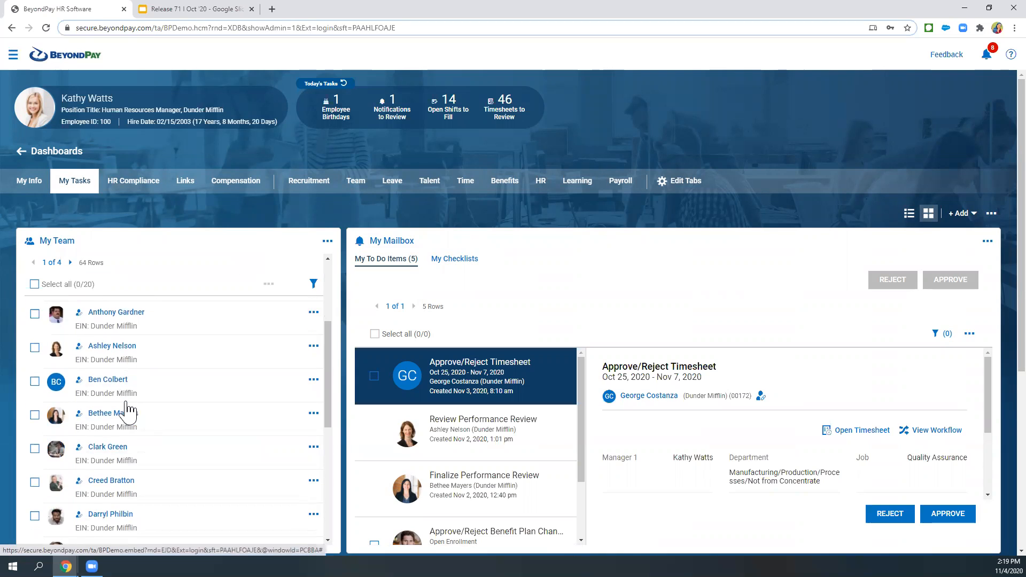
left_click(80, 419)
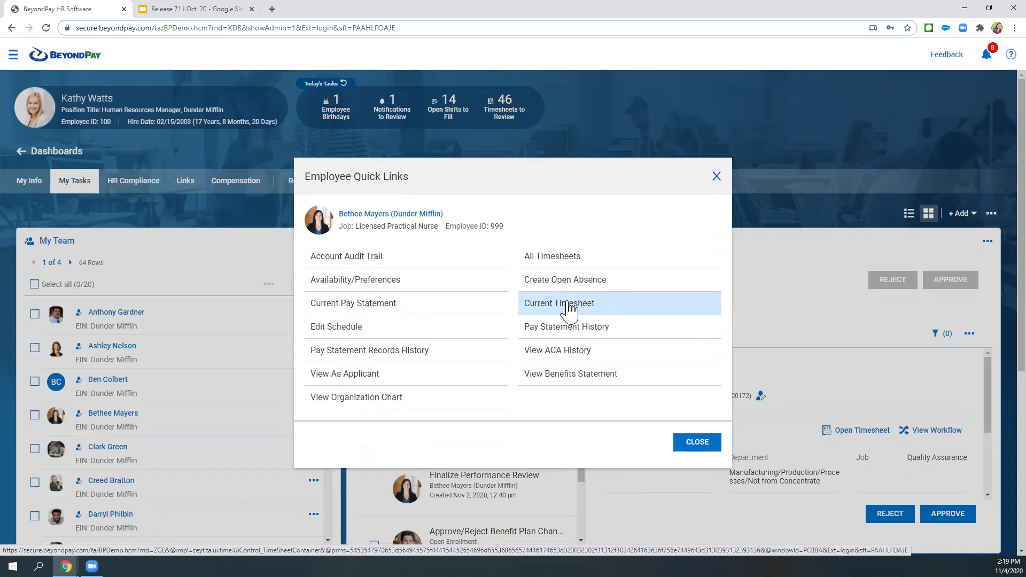
Step: Locate All Timesheets among the team's time options, and close both the navigation and the Employee Quick Links
left_click(13, 56)
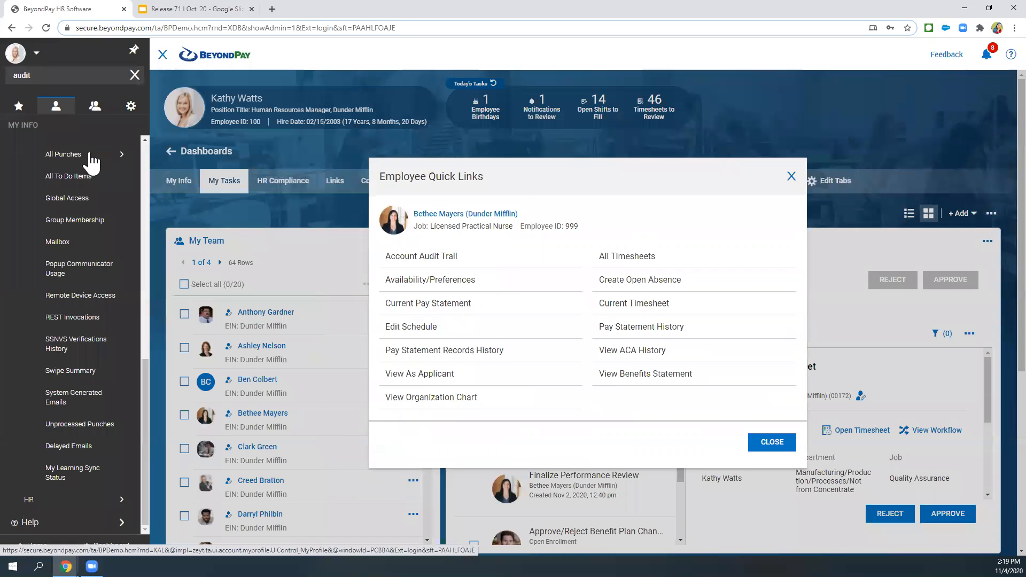
left_click(96, 107)
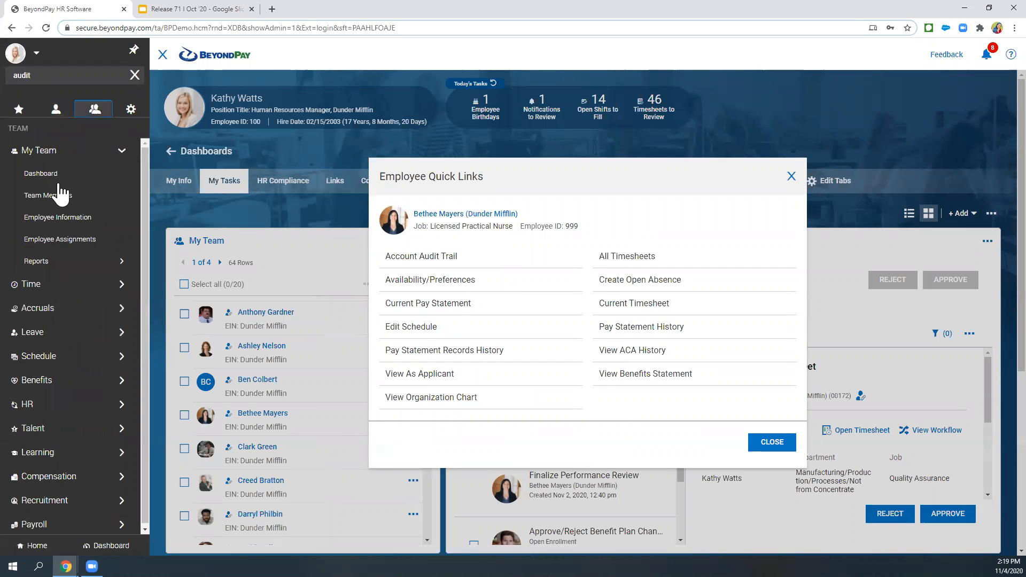
left_click(60, 158)
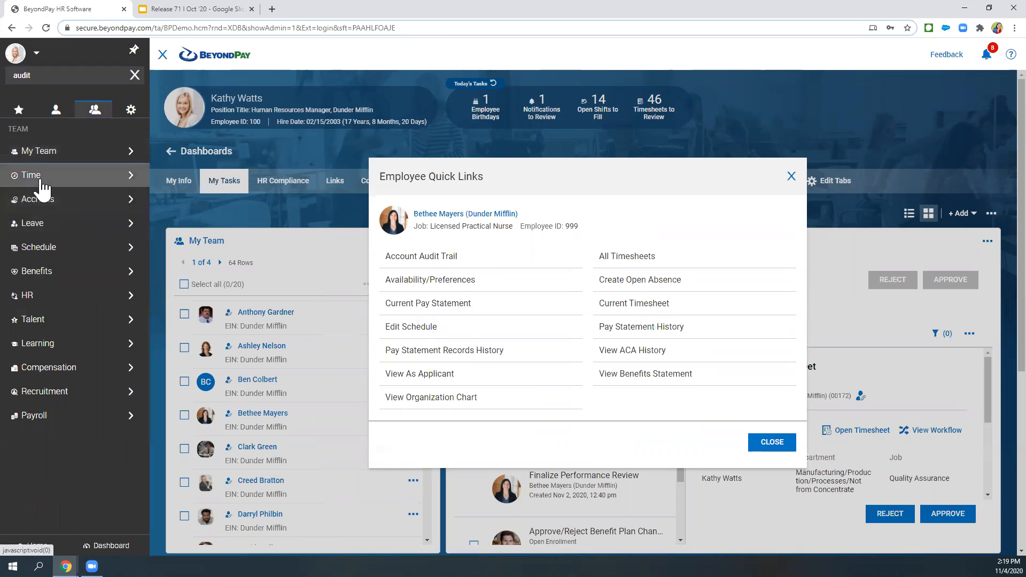
left_click(38, 172)
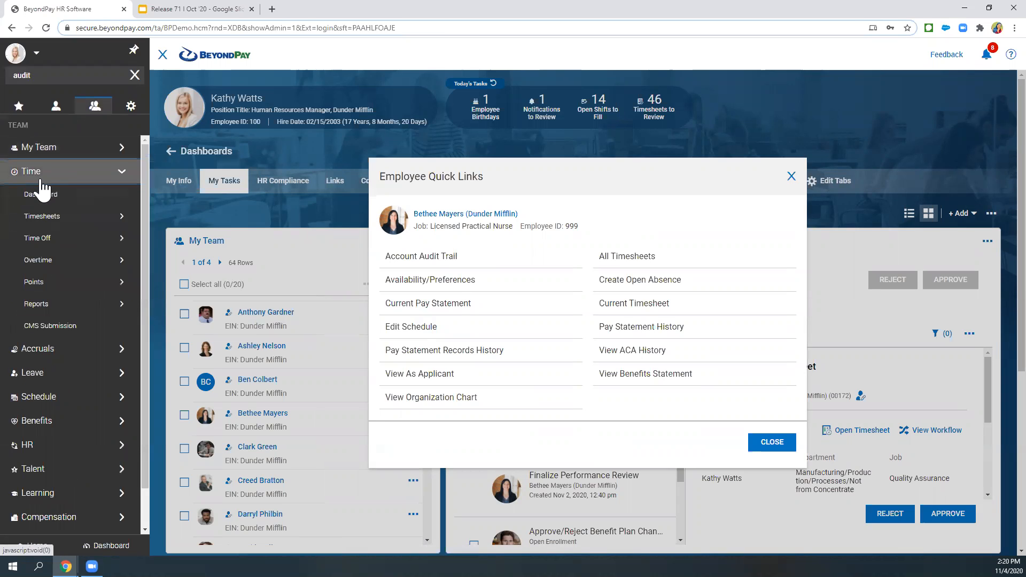
left_click(56, 216)
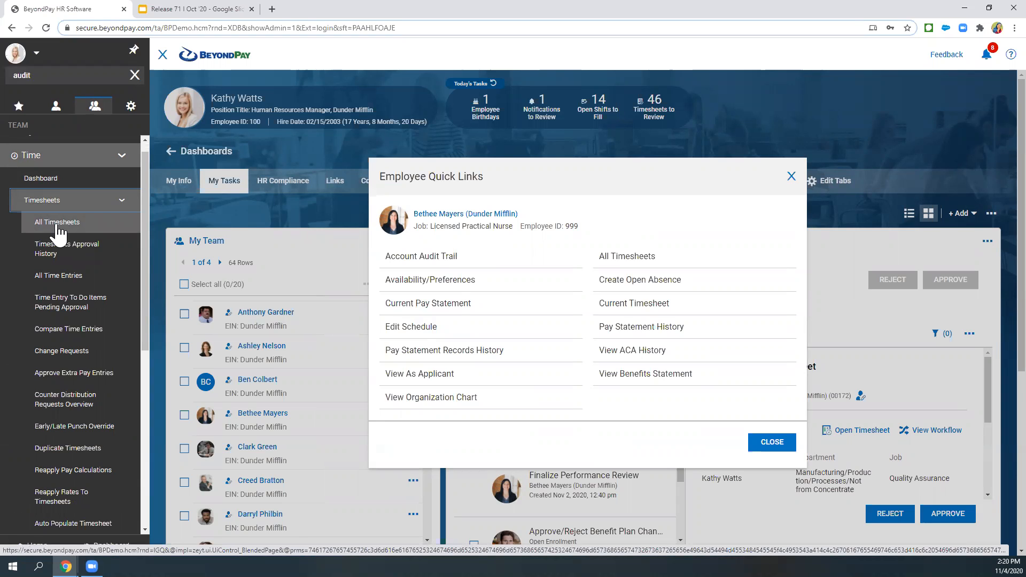
left_click(162, 55)
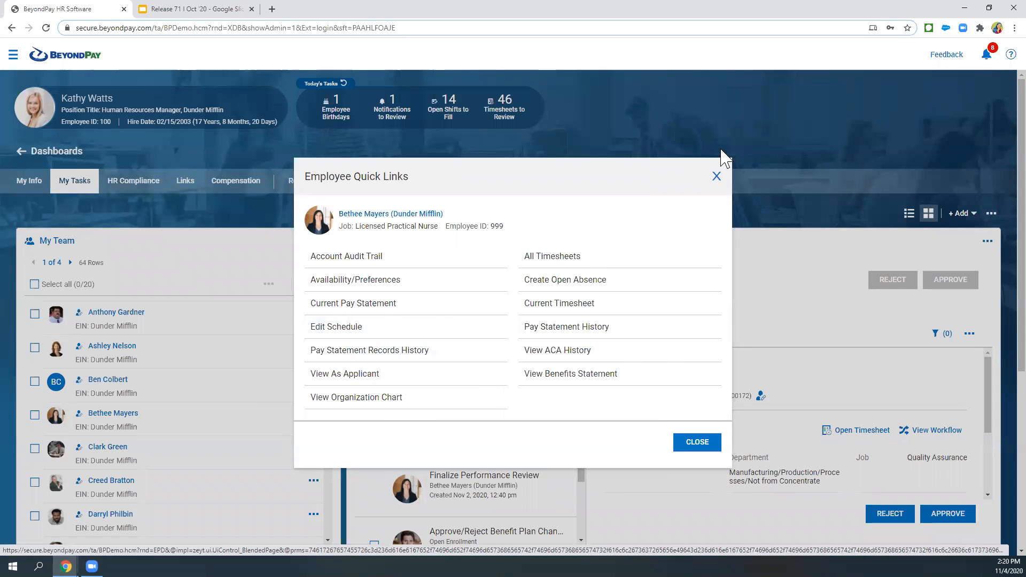
left_click(716, 176)
Step: Open the Licensed Practical Nurse's timesheet through that employee's actions in the My Team list
mouse_move(82, 318)
left_mouse_down()
mouse_move(177, 321)
mouse_move(89, 312)
left_mouse_up()
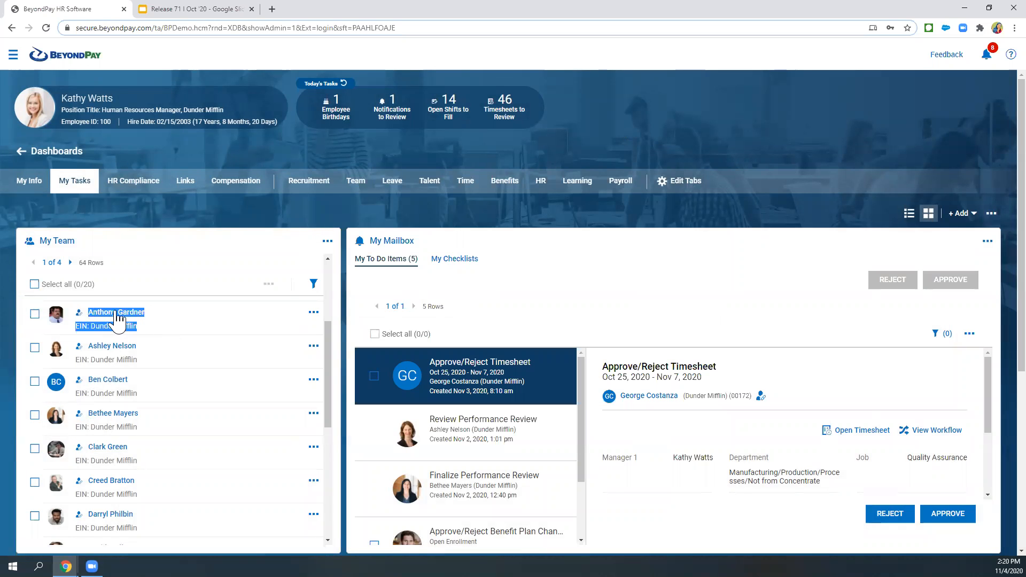
left_click(170, 320)
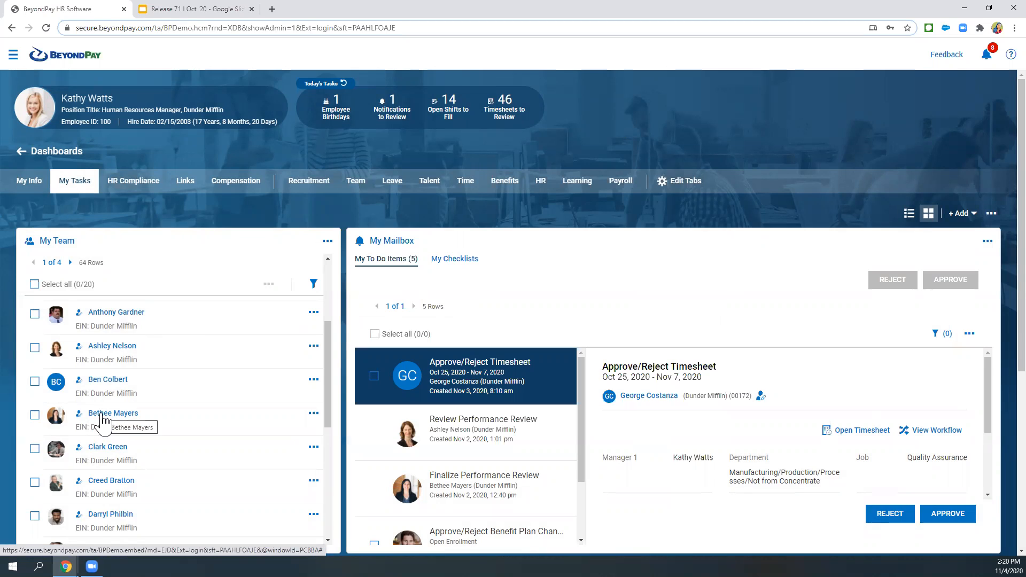
left_click(313, 413)
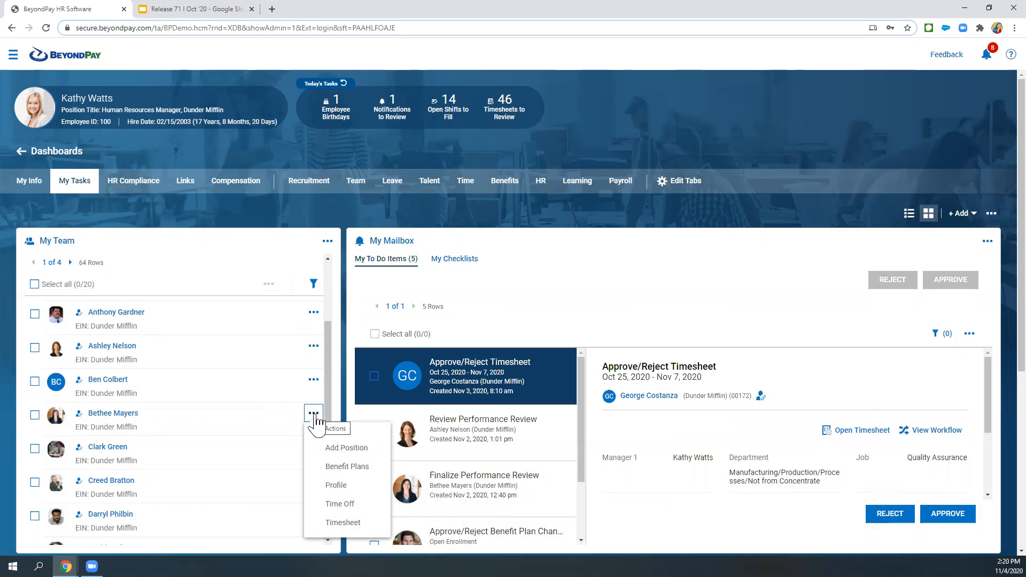
left_click(344, 524)
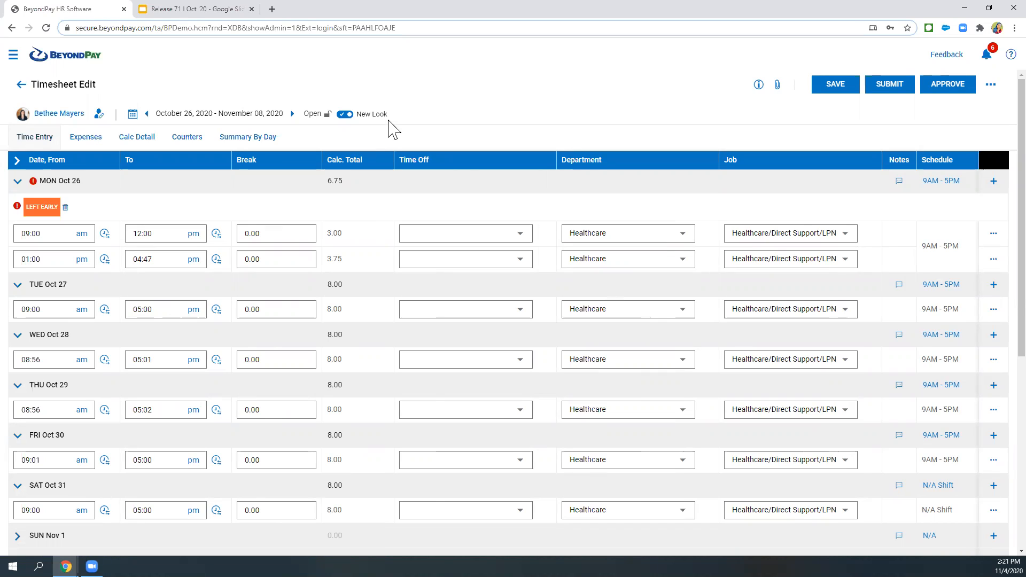
Step: Compare the timesheet's classic and New Look layouts by turning New Look off and on again
left_click_drag(391, 112, 369, 107)
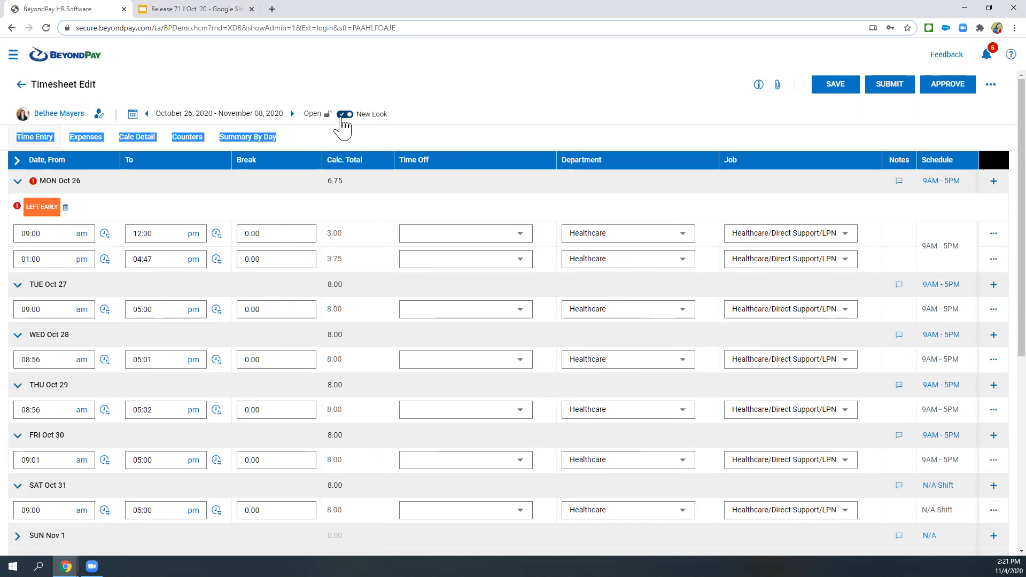
left_click(415, 103)
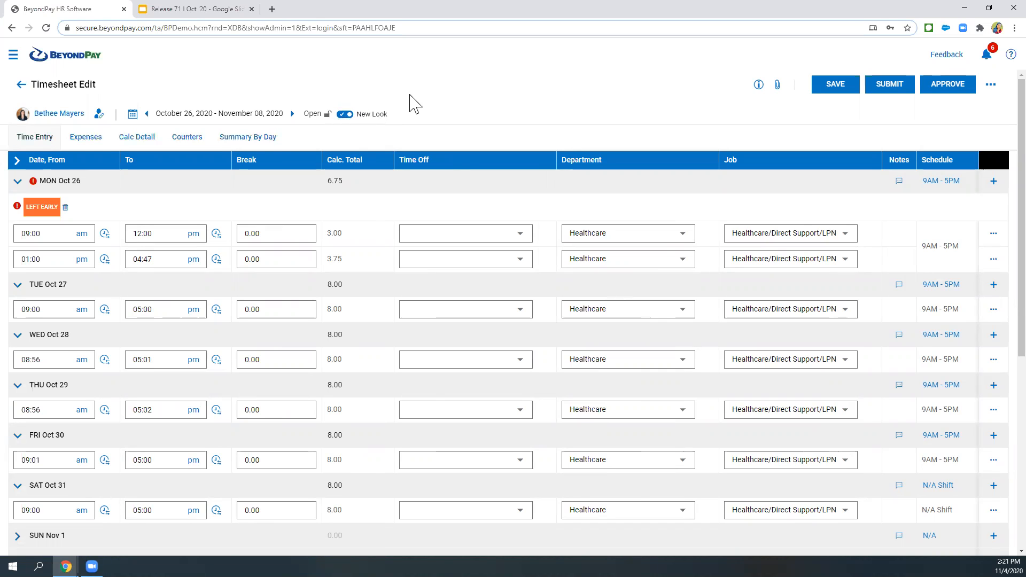
left_click(345, 115)
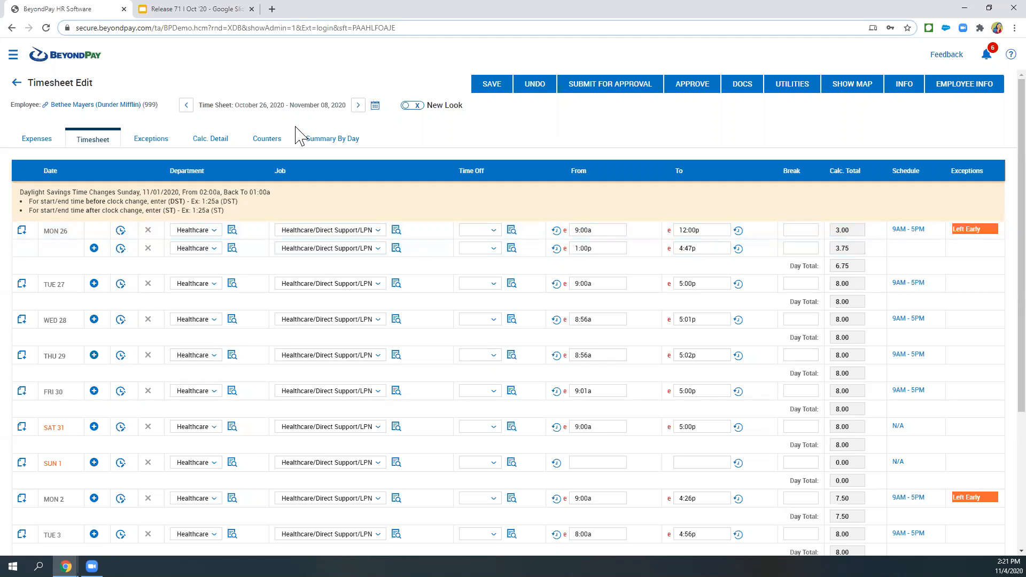
left_click(413, 106)
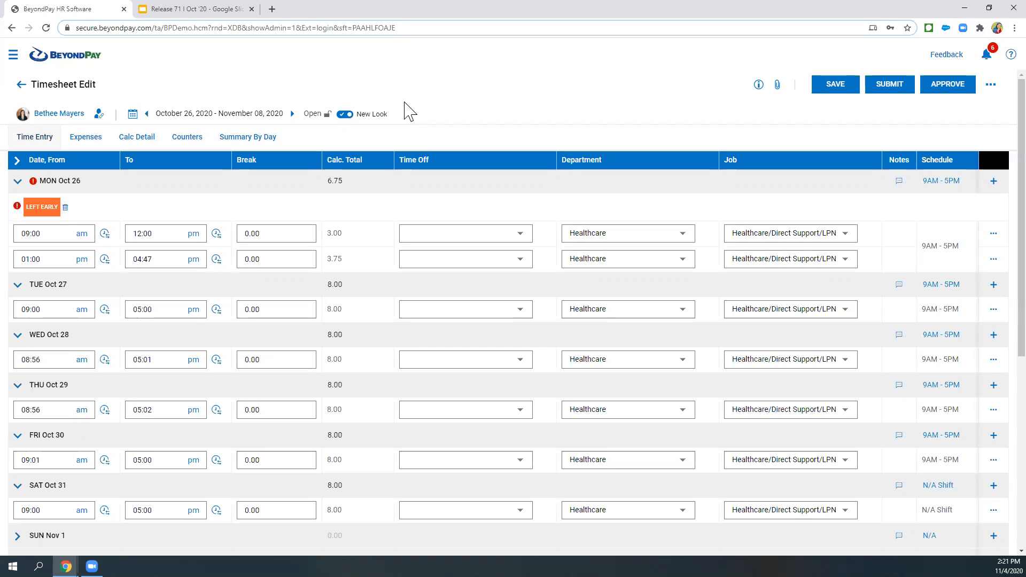
Step: Check the timesheet's Supporting Documents upload window and the employee's Time Off Counts, closing each one
left_click(777, 87)
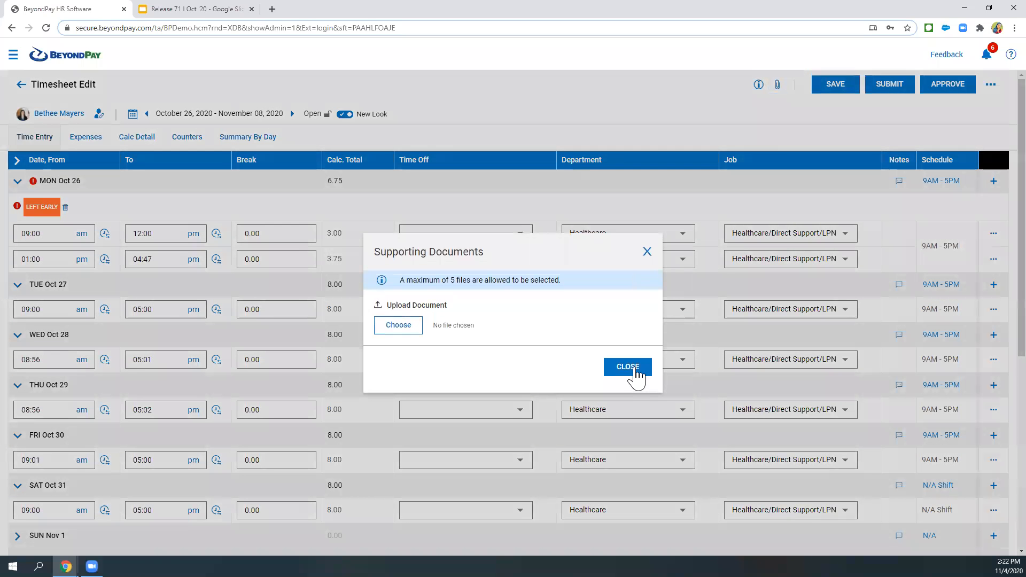
left_click(646, 251)
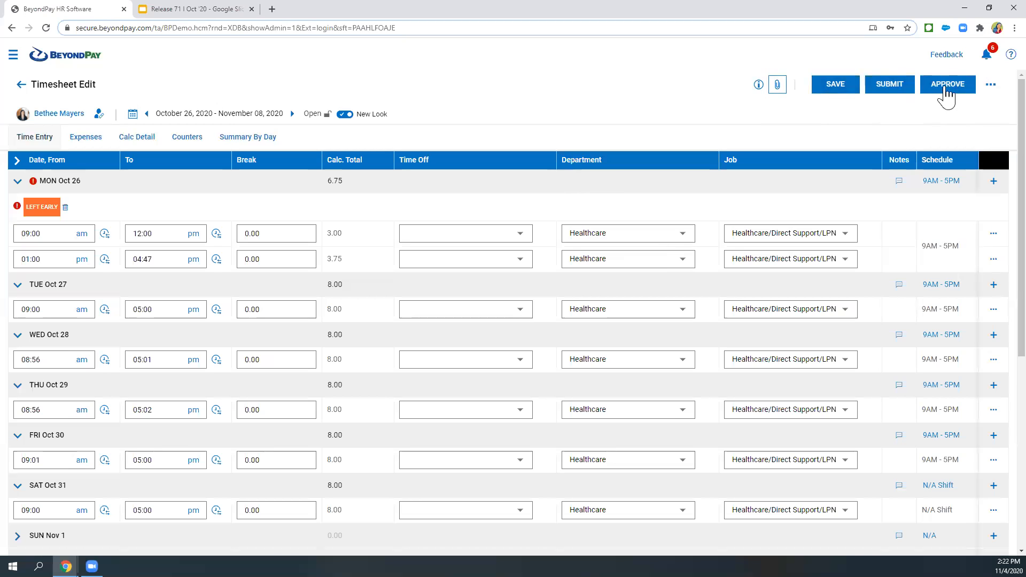
left_click(991, 89)
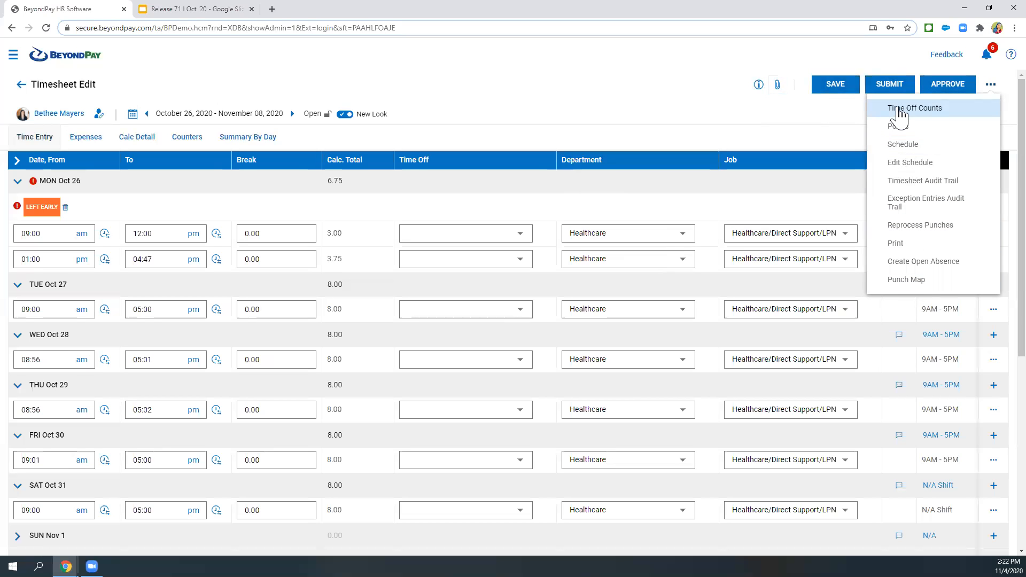
left_click(929, 109)
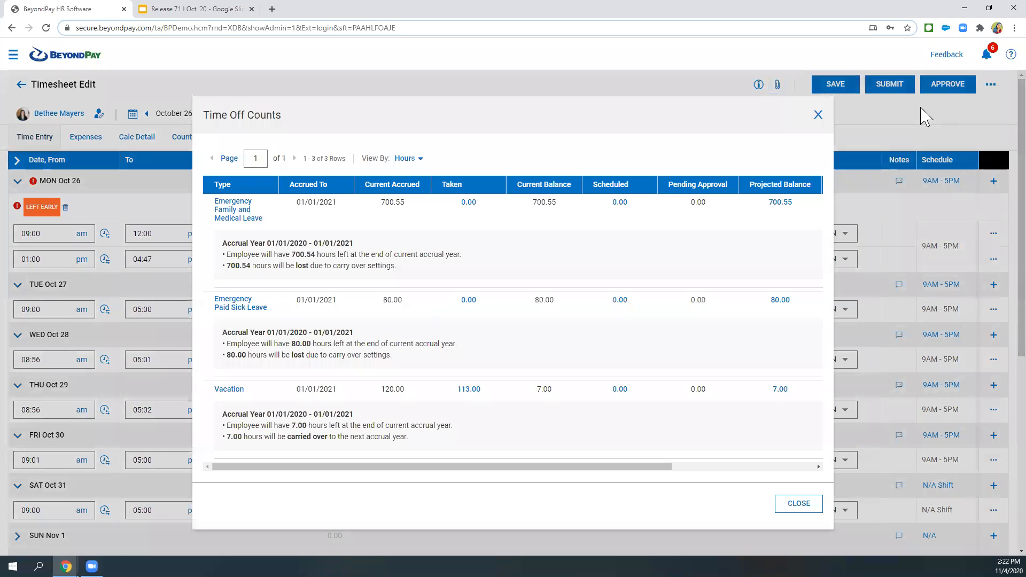
left_click(818, 115)
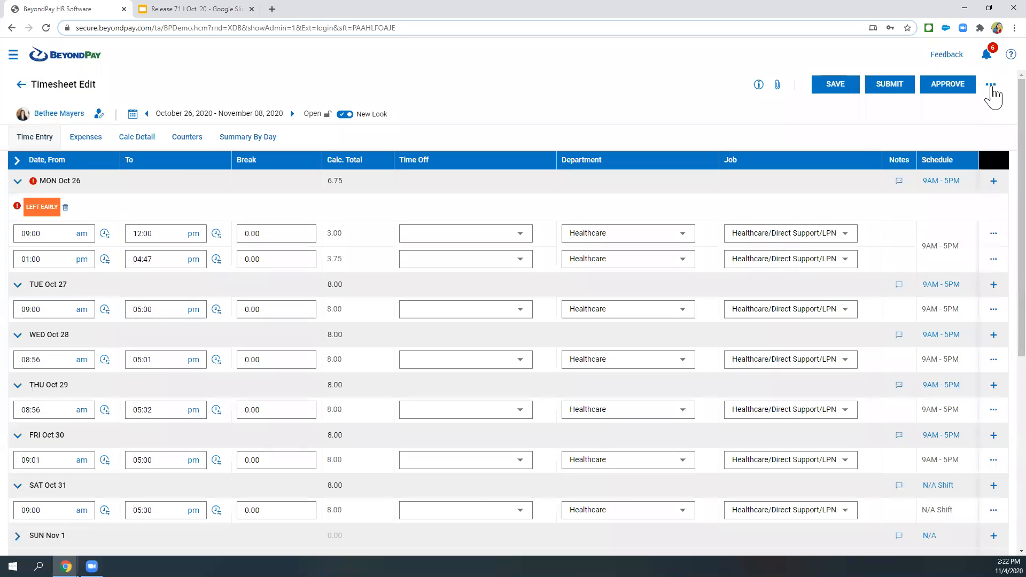
Step: Review the timesheet's additional actions, and look through its daily entries down to Sunday, November 8
left_click(991, 85)
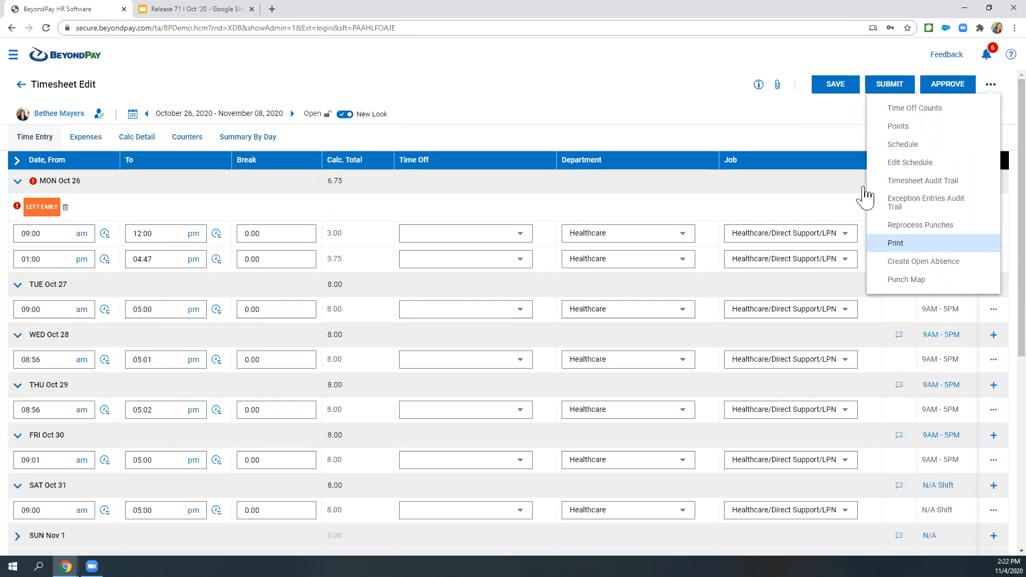
left_click(629, 108)
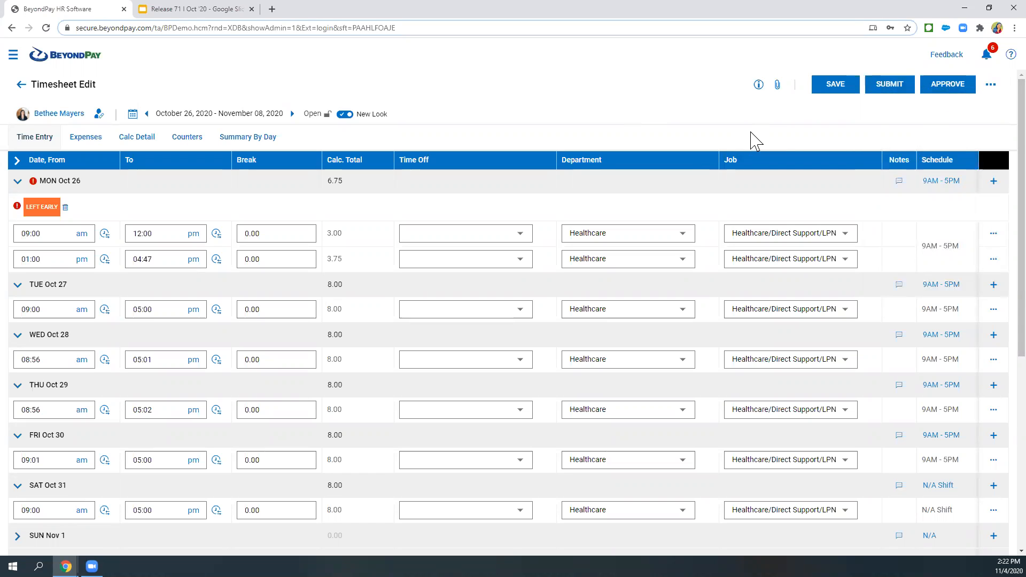
scroll(753, 141, "down", 6)
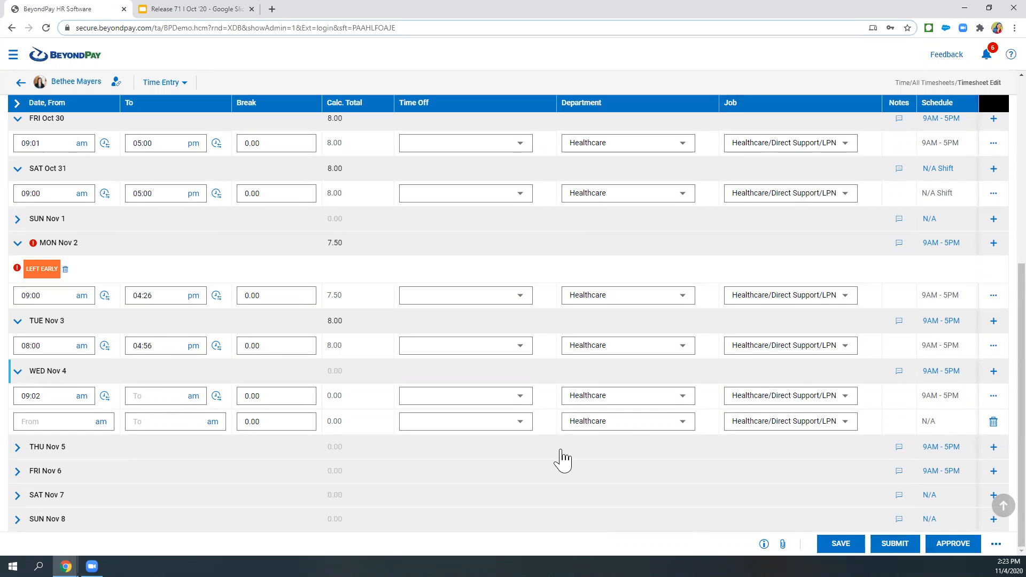
scroll(622, 435, "up", 4)
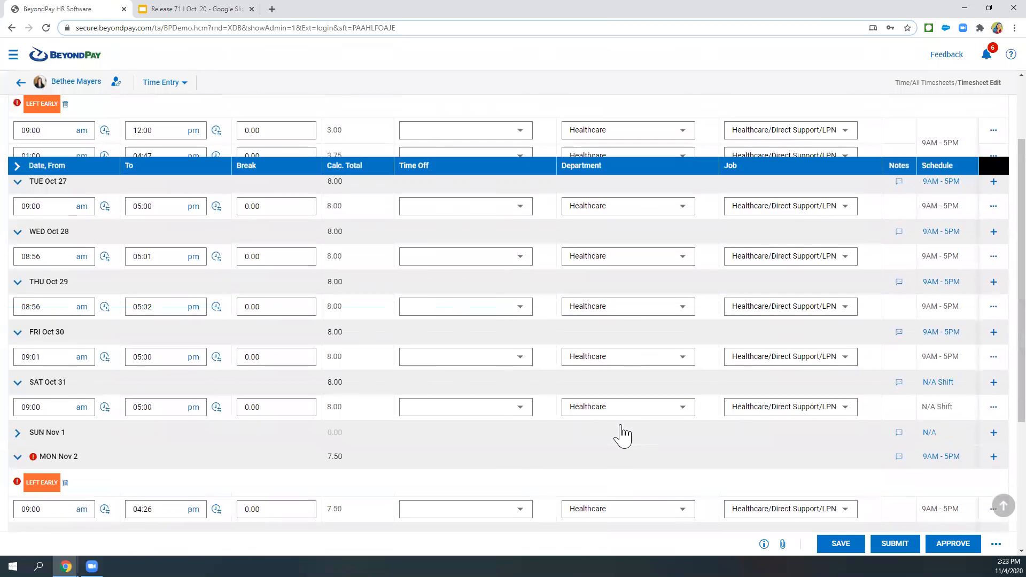
scroll(622, 435, "up", 2)
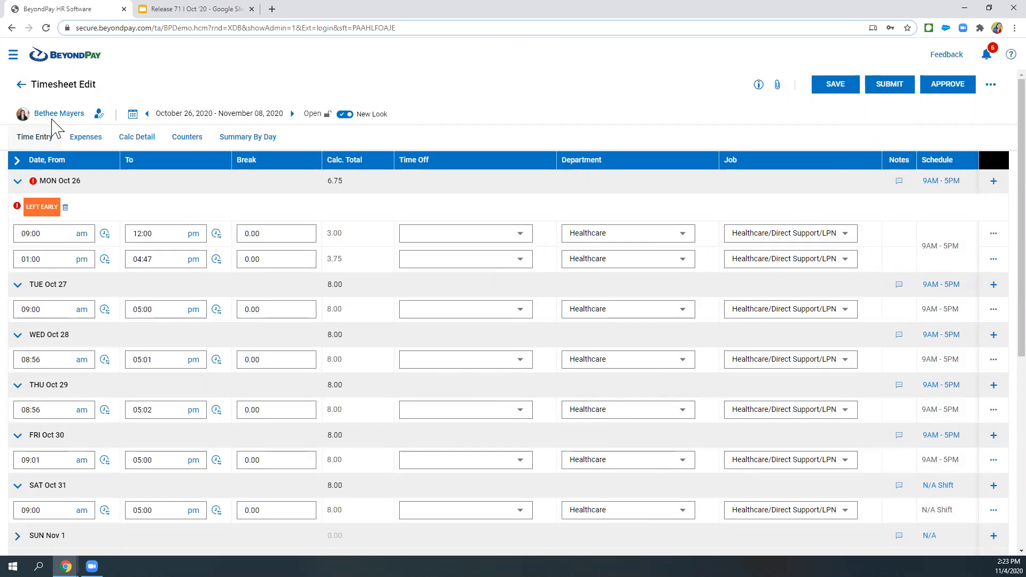
Step: View the Employee Quick Links and the pay period calendar from the timesheet header, closing each without a selection
left_click(98, 114)
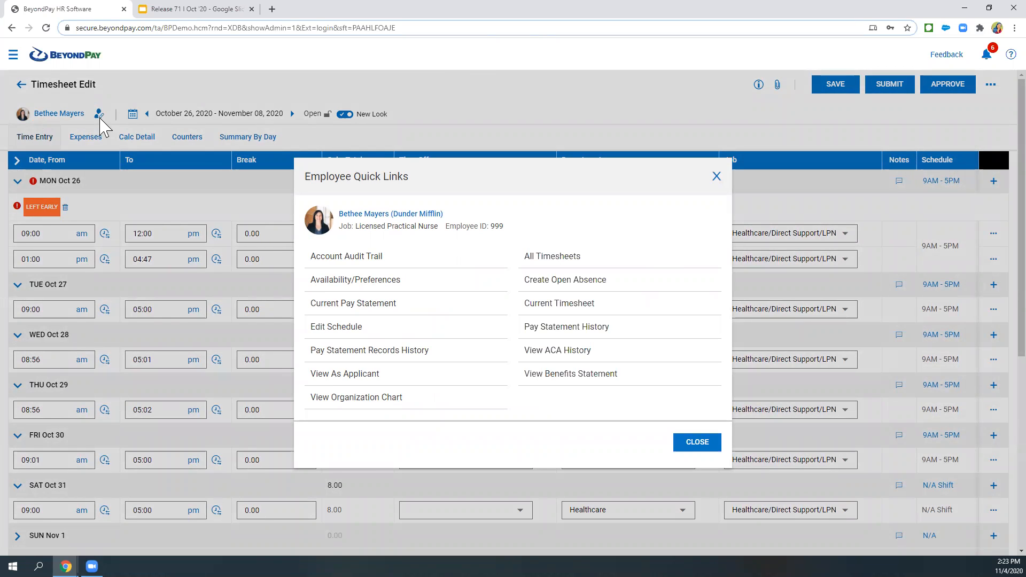
left_click(716, 177)
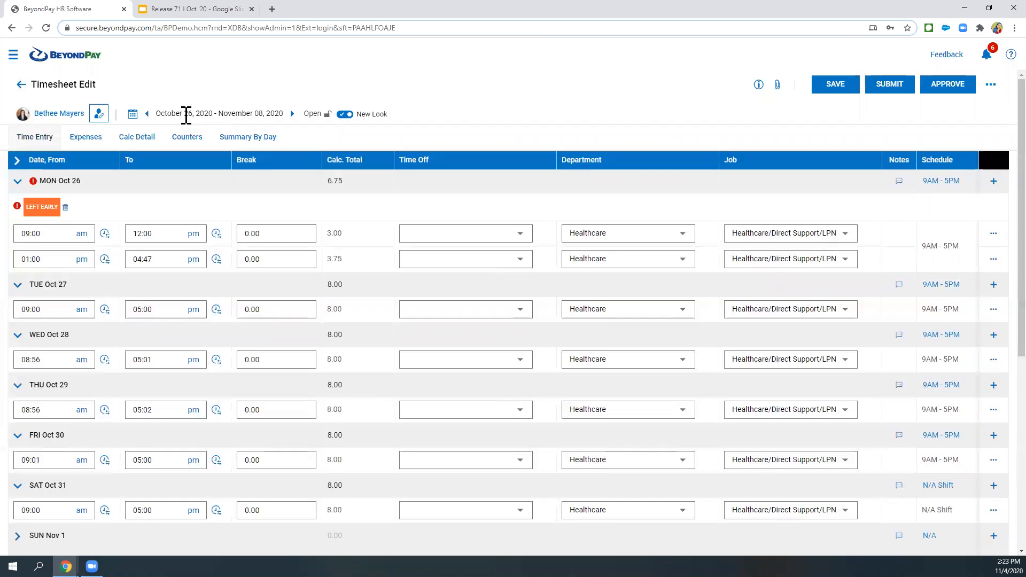
left_click_drag(156, 114, 283, 114)
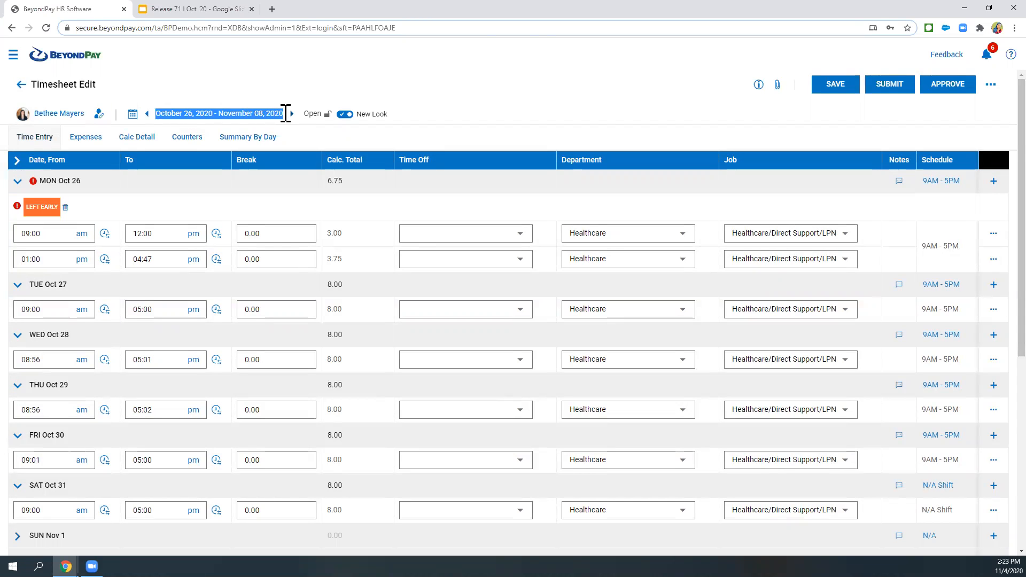
left_click(133, 115)
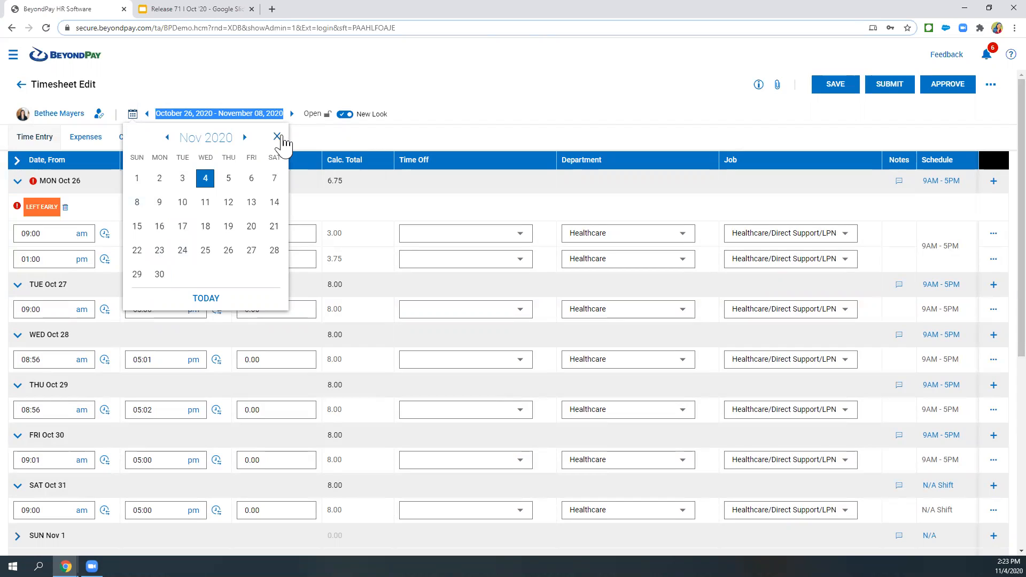
left_click(278, 136)
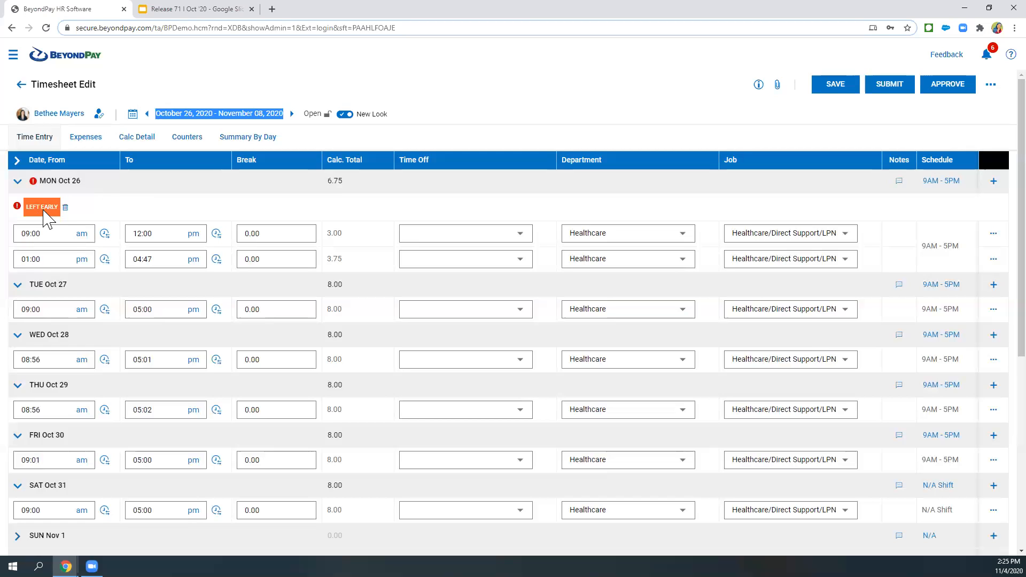
Step: Compare Monday, October 26's scheduled end with its last punch, and view the first entry's Manage Exceptions window without changing it
left_click_drag(959, 246, 944, 246)
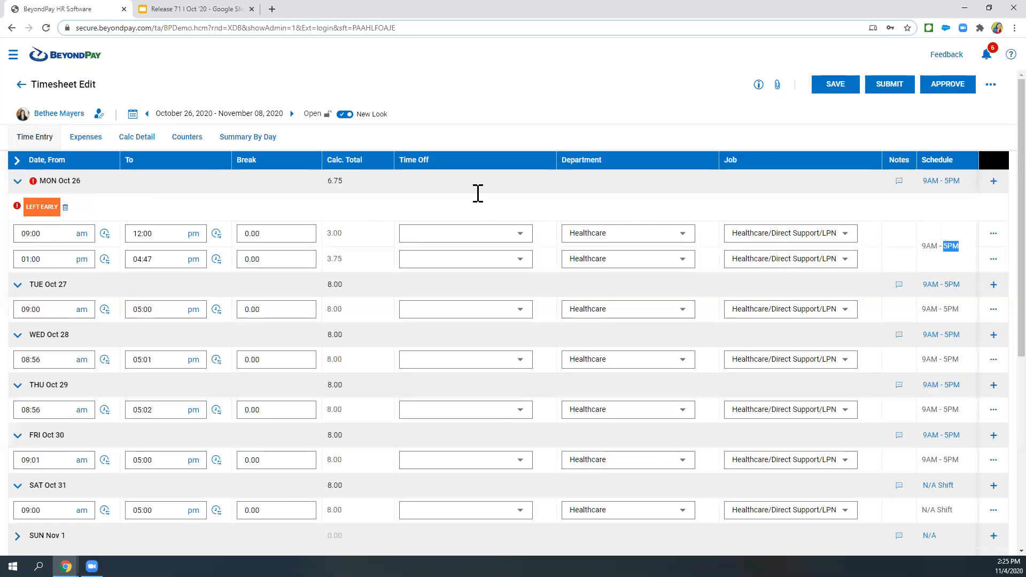
left_click_drag(155, 260, 135, 259)
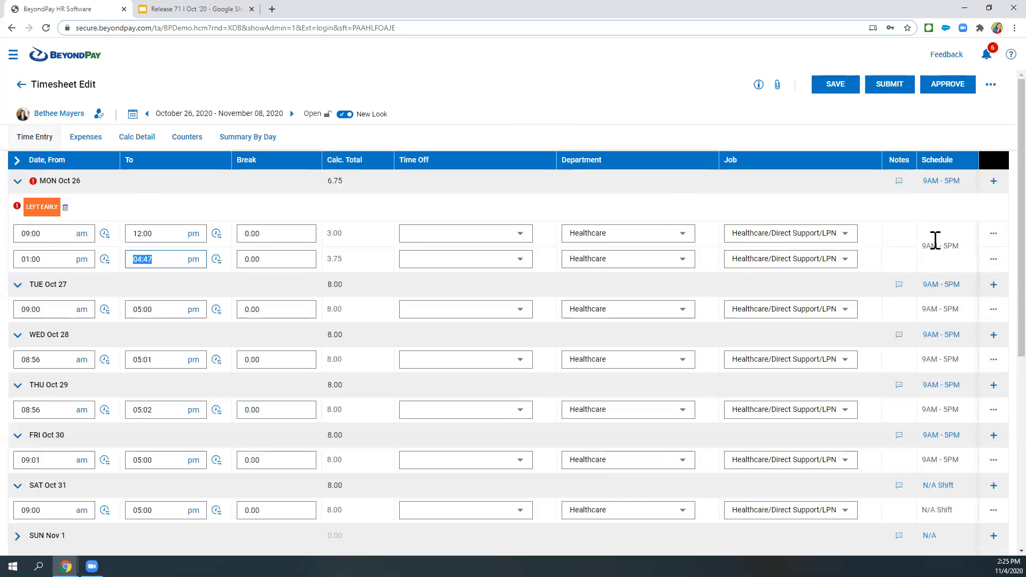
left_click(993, 233)
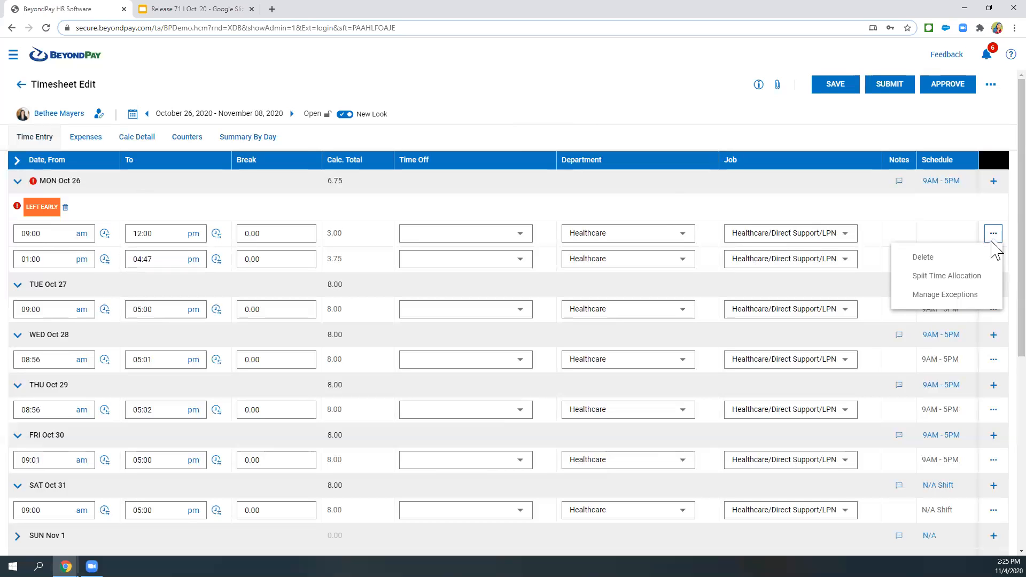
left_click(930, 299)
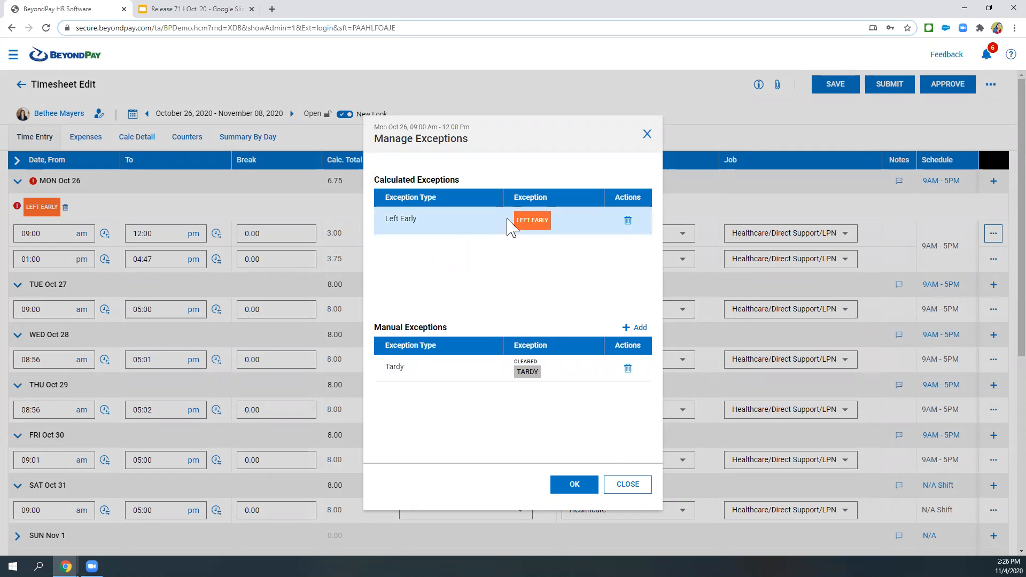
left_click(638, 485)
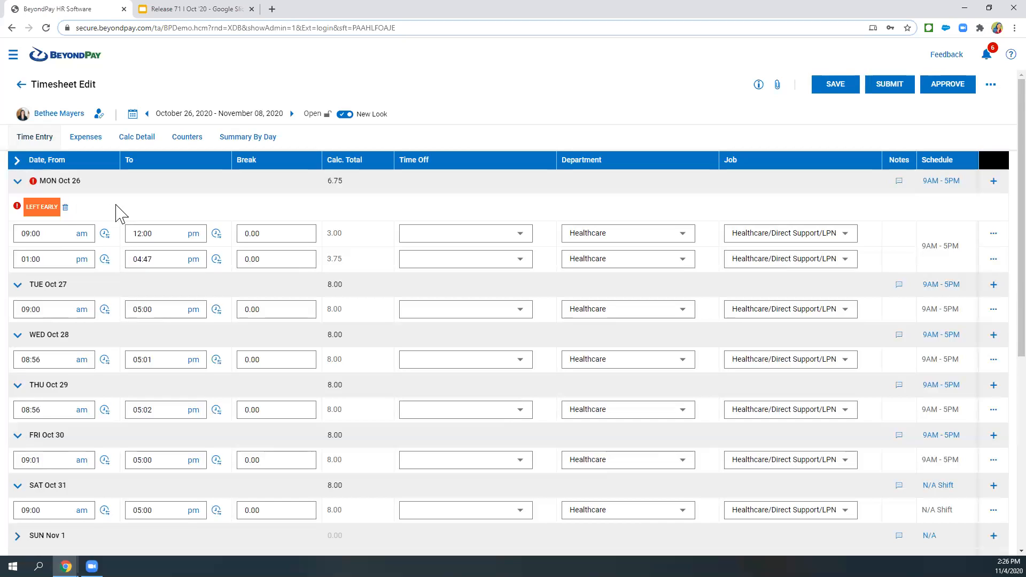
Step: Add a blank time entry row to Monday, October 26, and delete it
left_click(993, 184)
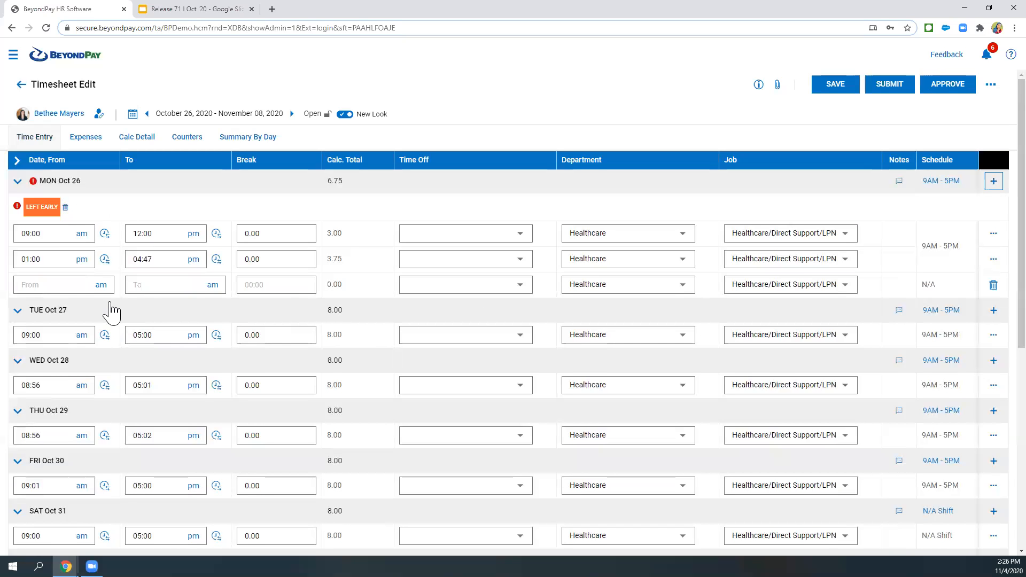
left_click(46, 288)
left_click(147, 287)
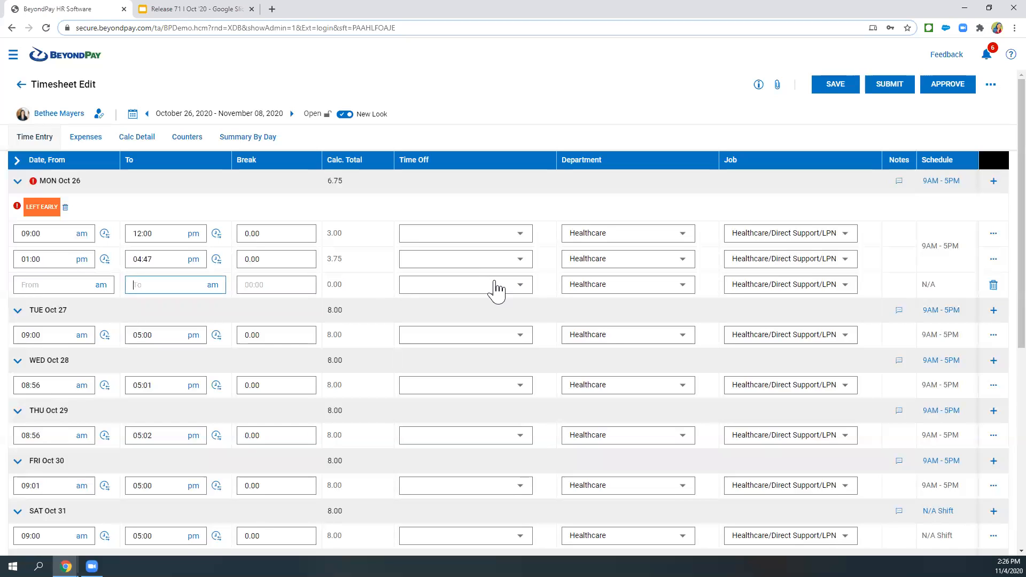
left_click(993, 286)
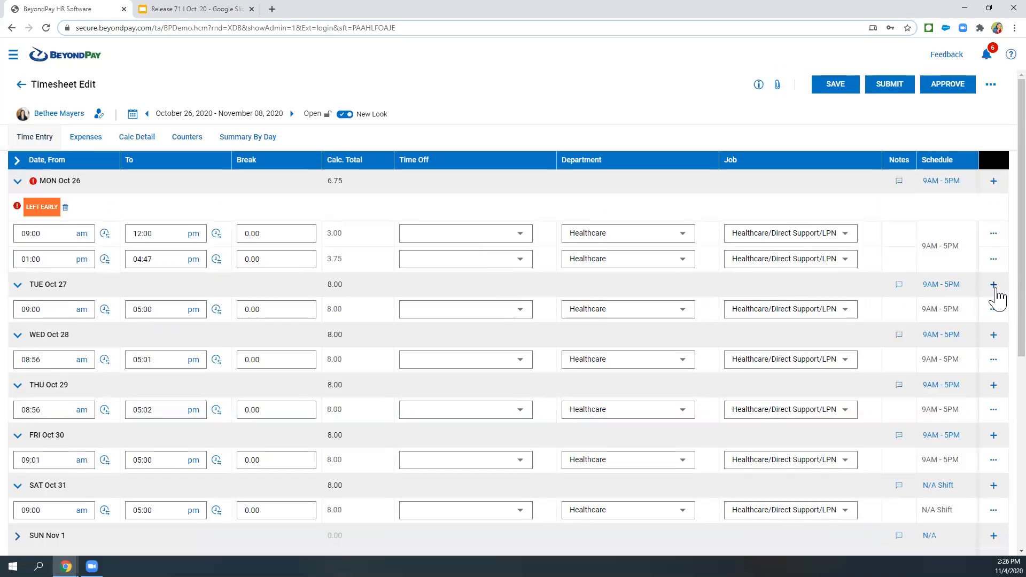
Step: Switch the timesheet back to its classic layout by turning New Look off and accepting the loss of unsaved changes
left_click(993, 235)
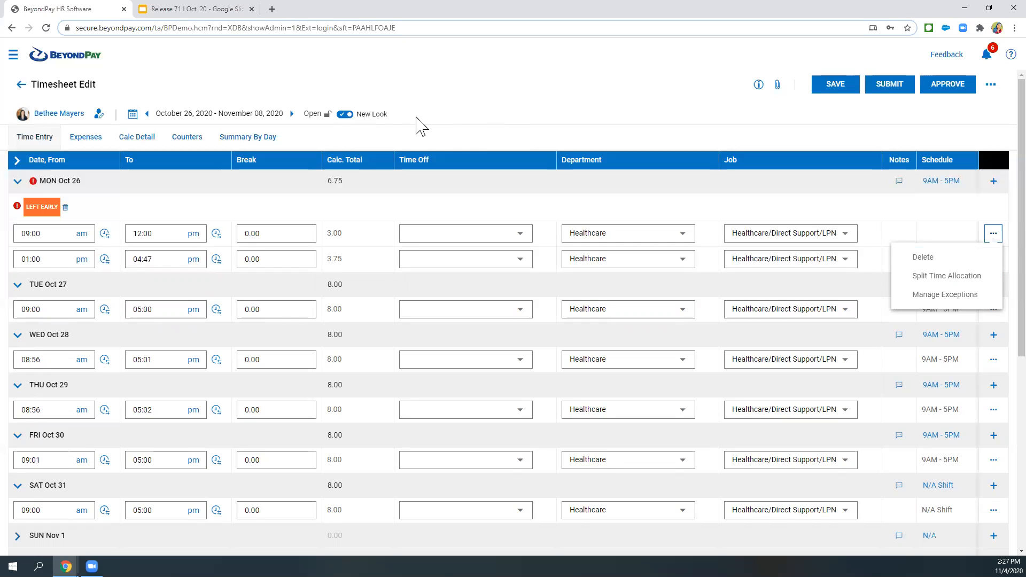
left_click(392, 123)
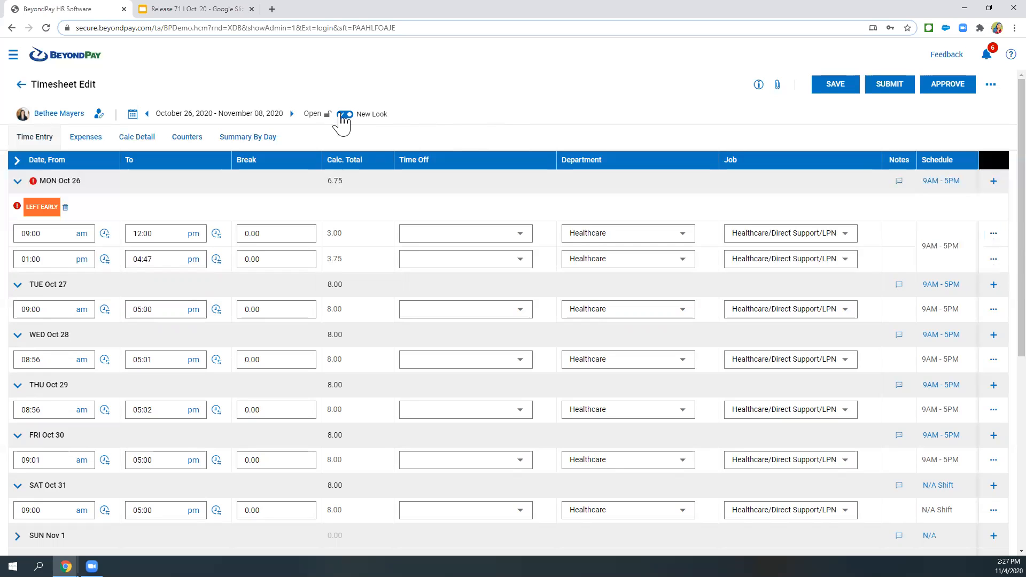
left_click(343, 115)
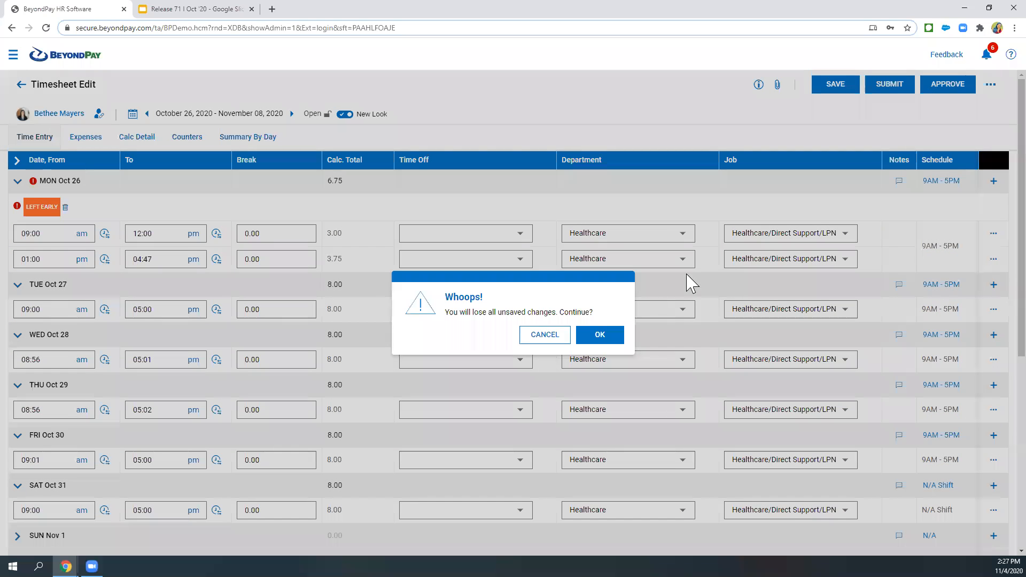
left_click(600, 336)
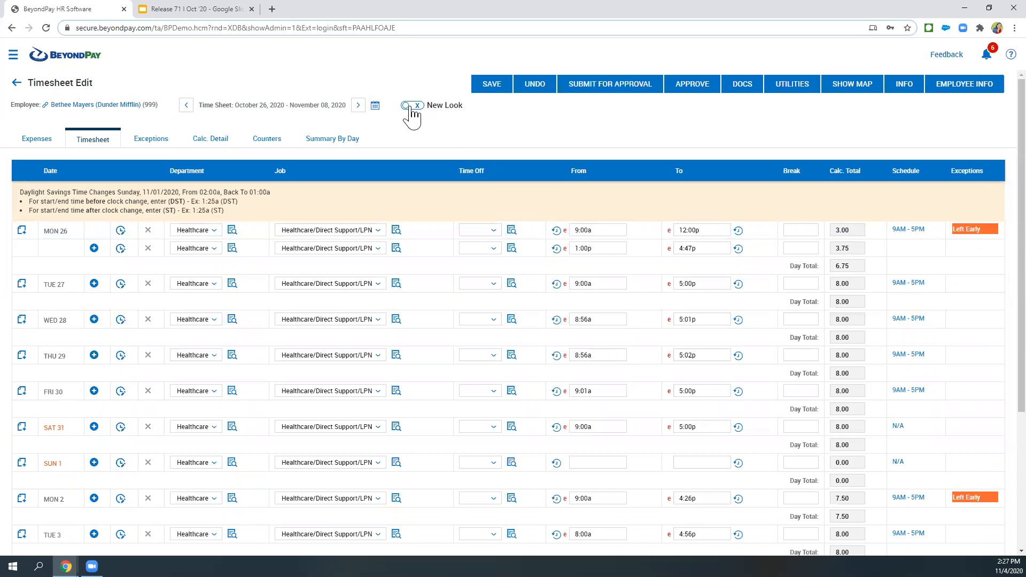
left_click_drag(463, 107, 430, 108)
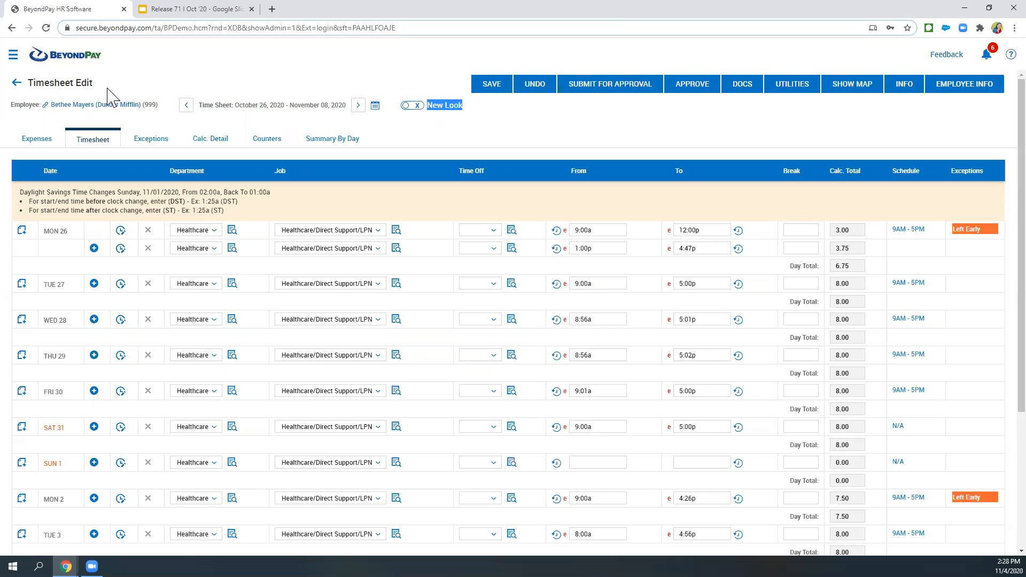
Step: Open the employee's profile from the timesheet and look over the list of searchable widget names
left_click(79, 107)
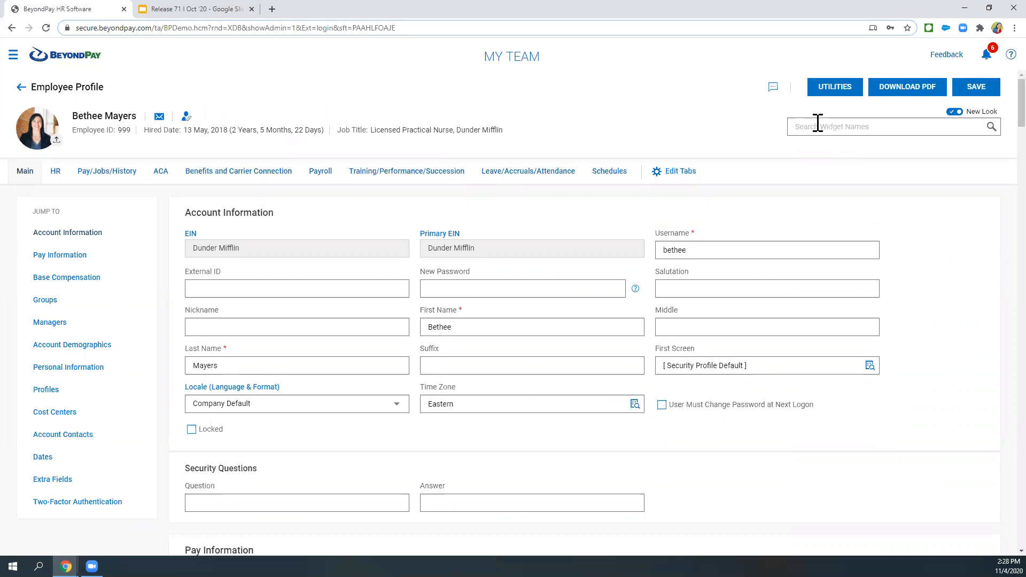
left_click(849, 124)
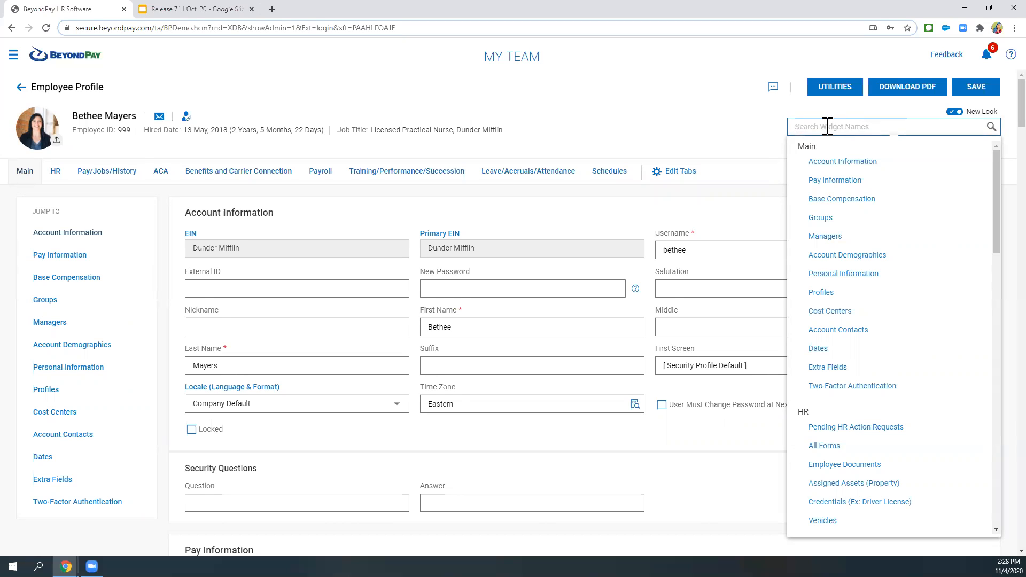
left_click(954, 120)
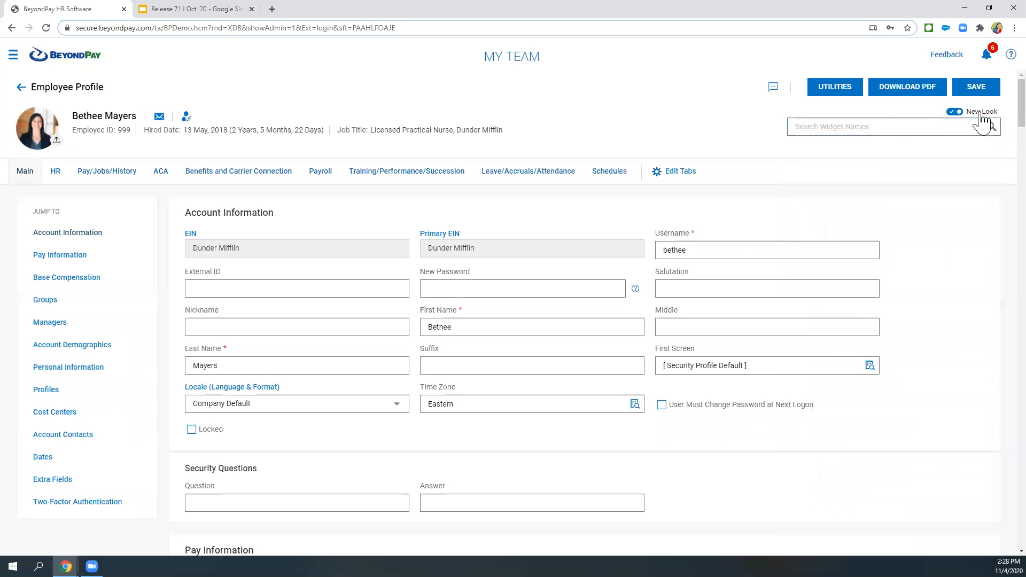
Step: Compare the employee profile's classic and new layouts by turning New Look off and on again
left_click_drag(998, 112, 967, 114)
left_click(958, 113)
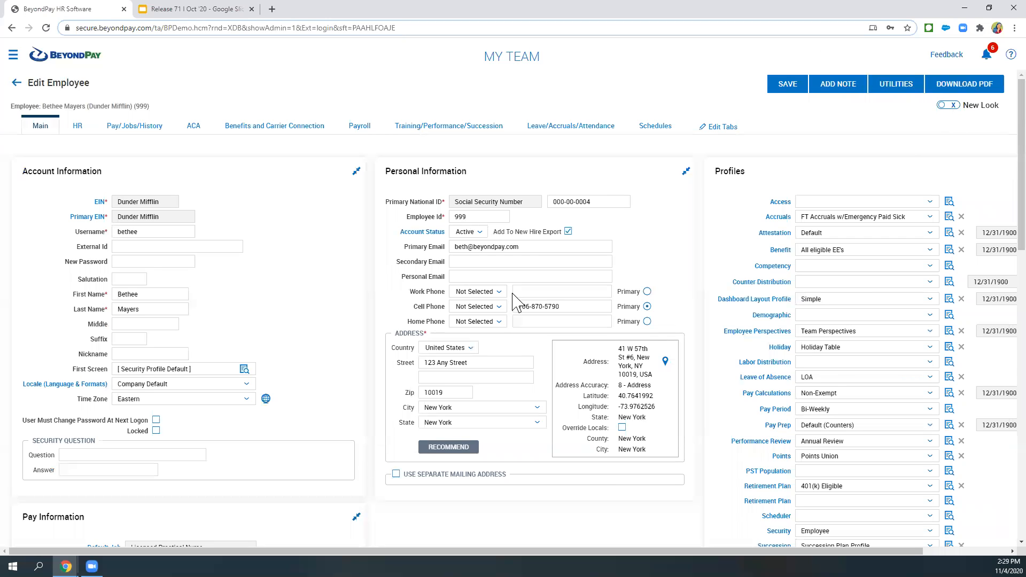
left_click(952, 105)
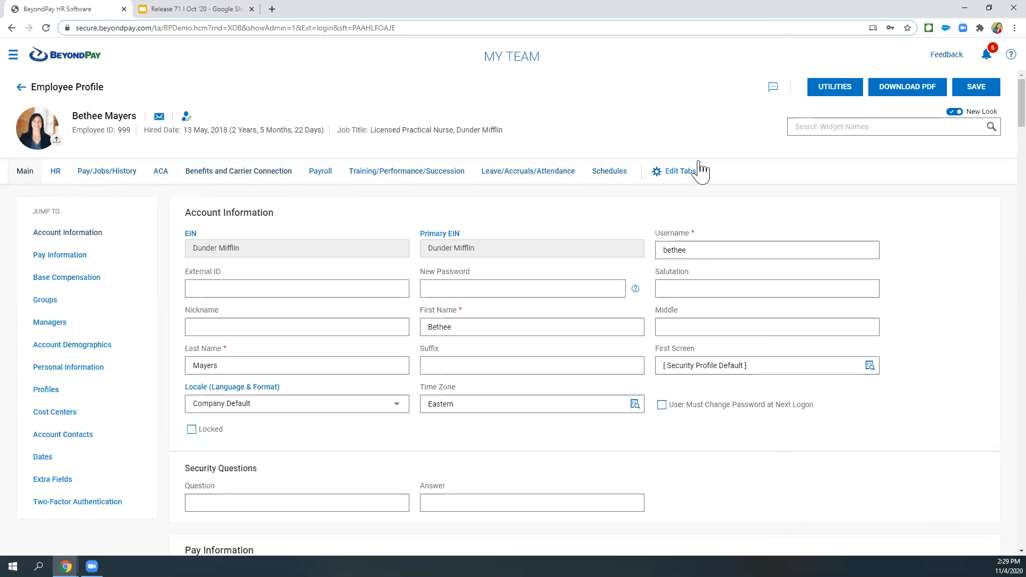
Step: Find the Schedule widget by searching the profile's widget names for "schedu", and clear the search once it is open
left_click(804, 124)
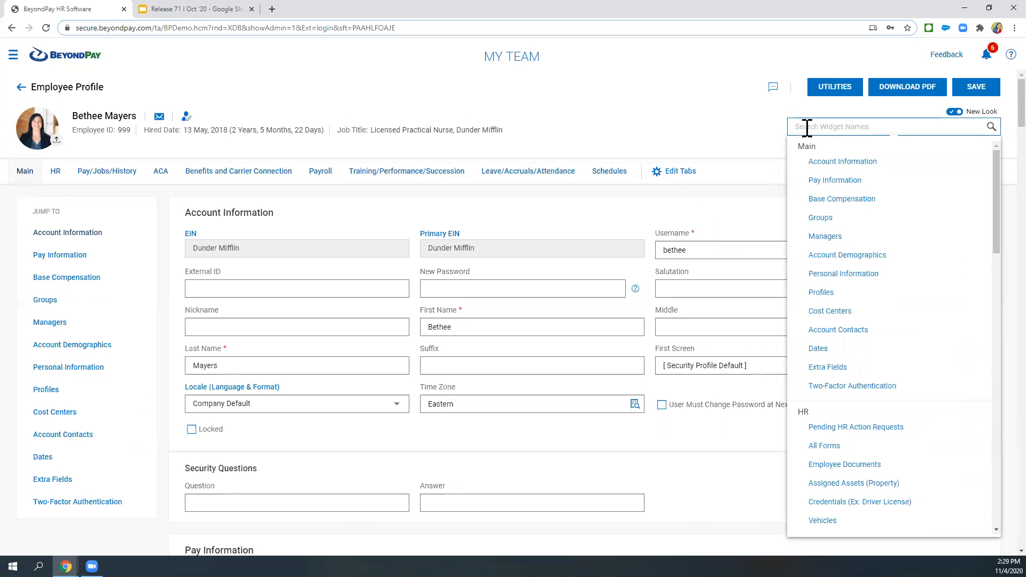
type("schedu")
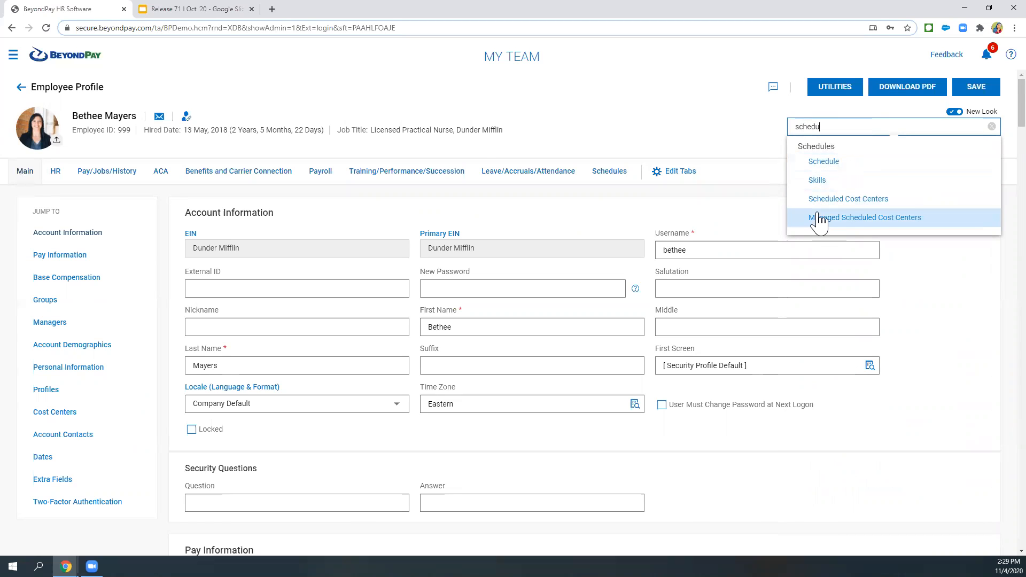
left_click(823, 161)
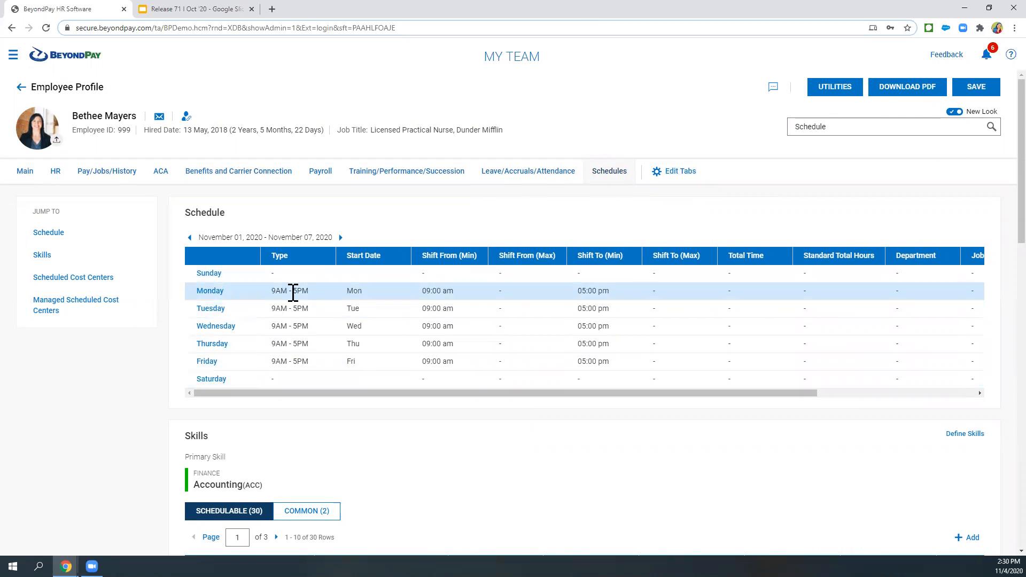
double_click(800, 131)
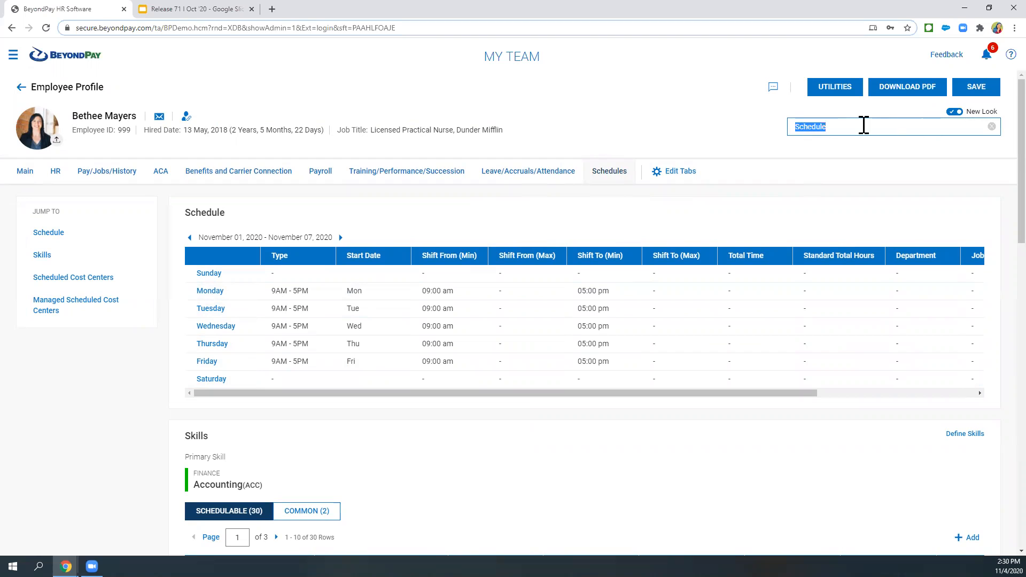
key("BackSpace")
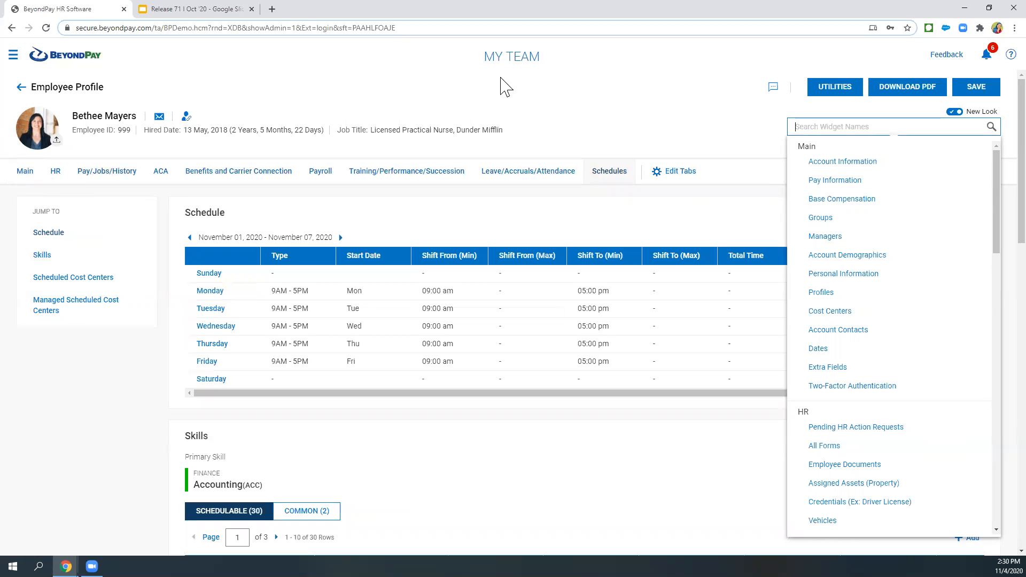
left_click(477, 98)
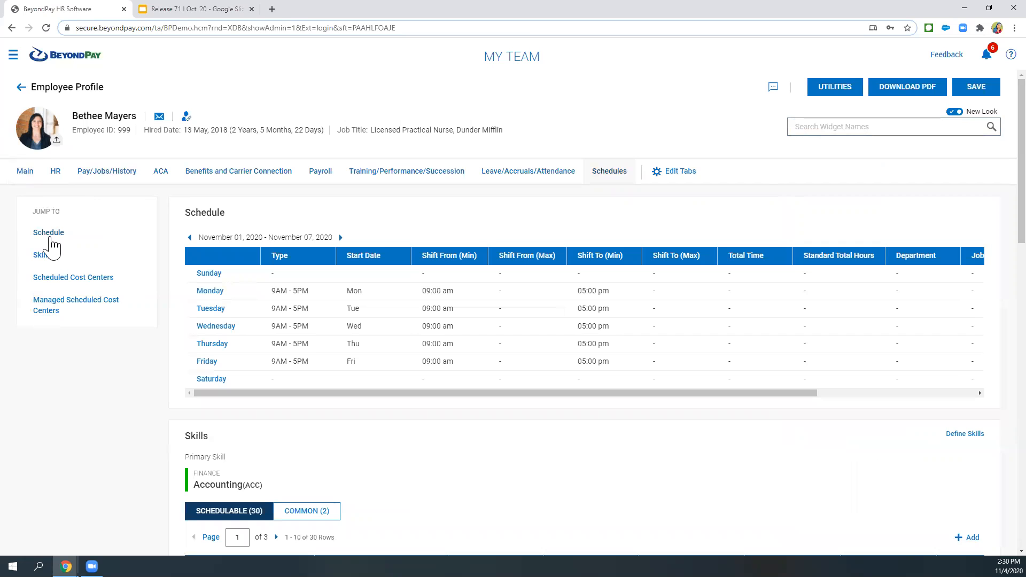
Step: Jump to the Skills section of the employee's schedules, and to the Managers section of the main profile
left_click(39, 256)
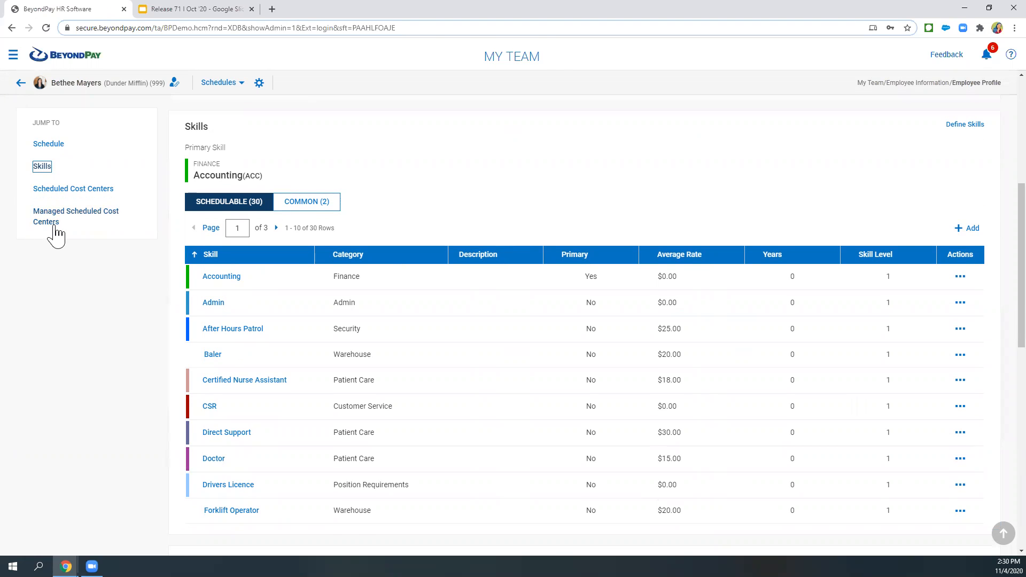
scroll(56, 235, "up", 6)
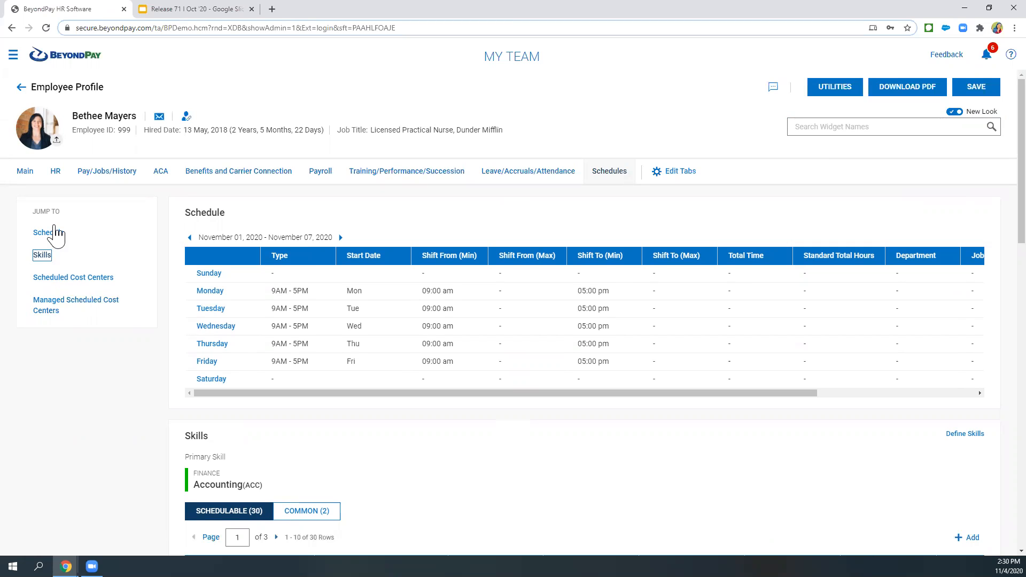
left_click(25, 172)
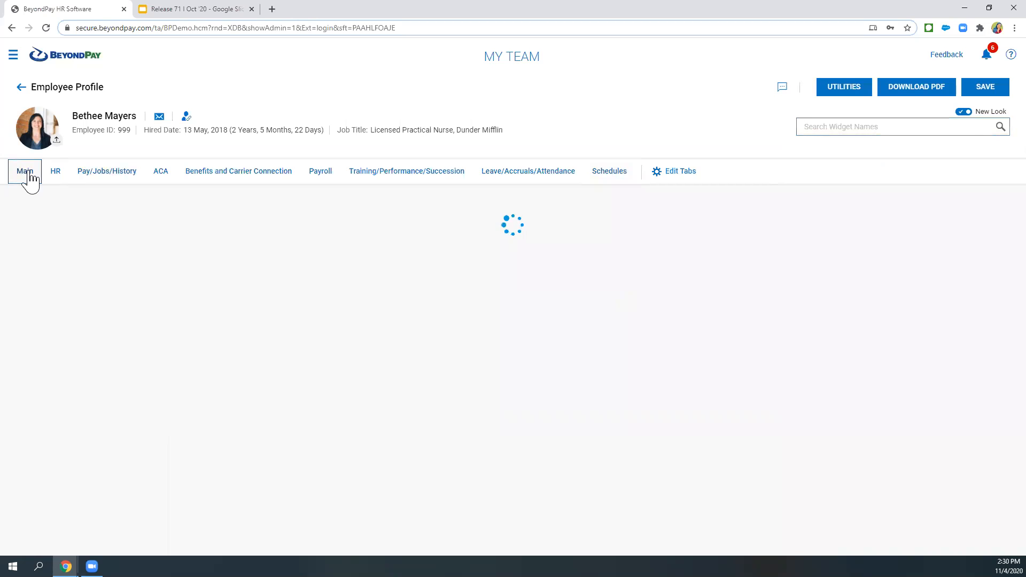
left_click(51, 322)
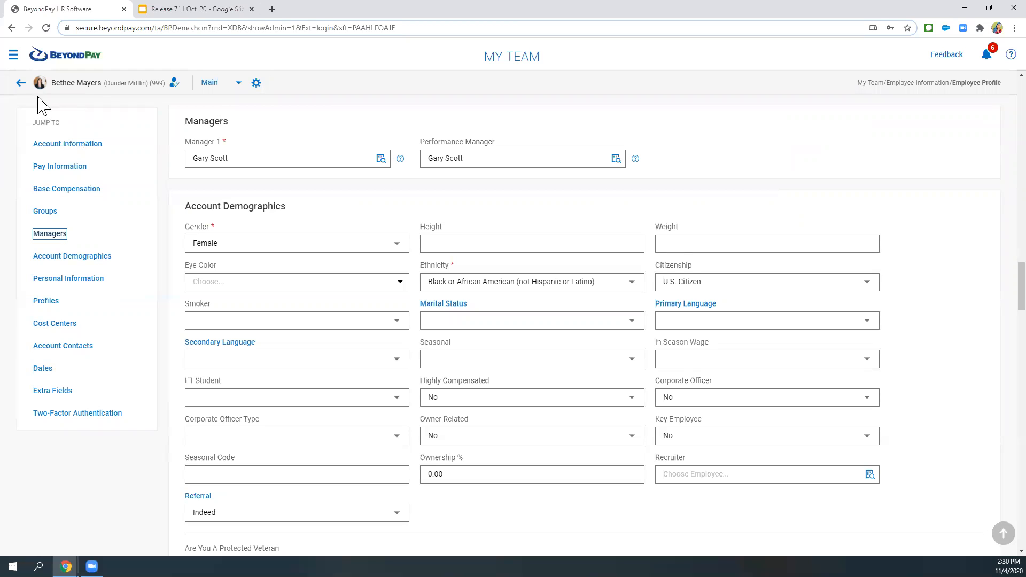
Step: Look over the profile categories available from the scrolled page's compact header, and return to the profile's beginning to view the searchable widget names
left_click(239, 84)
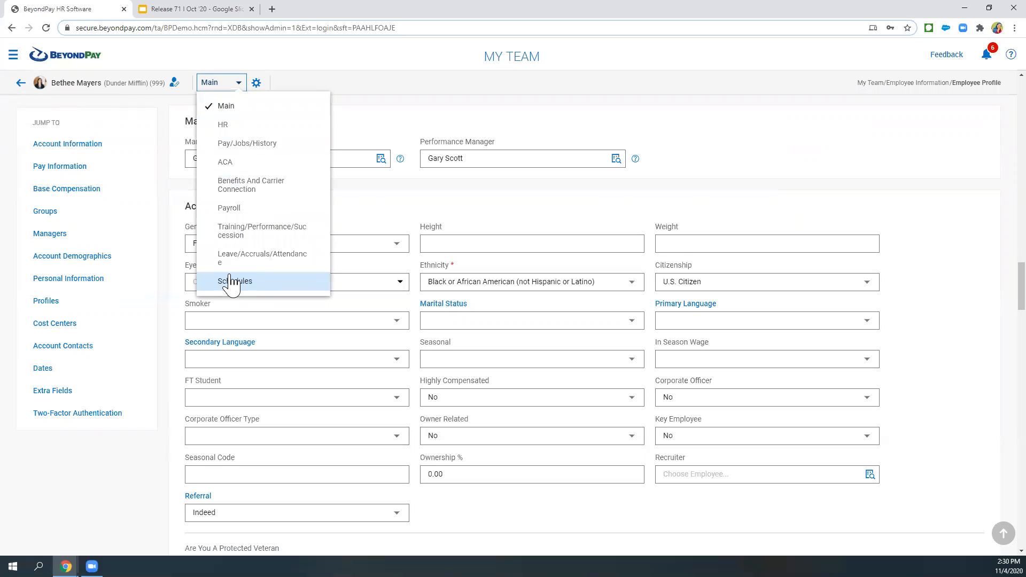
scroll(339, 222, "up", 2)
scroll(339, 222, "up", 3)
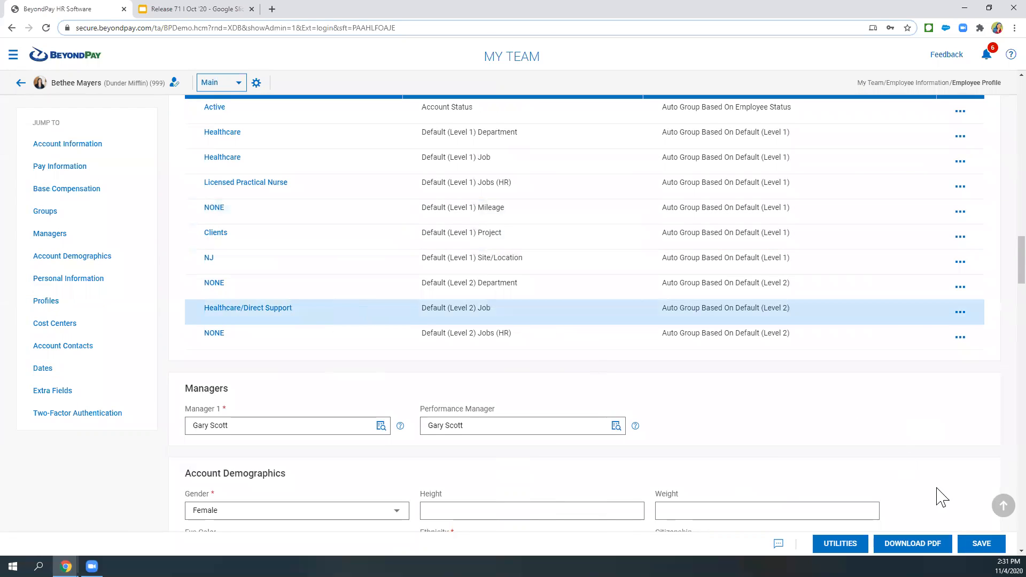
left_click(1002, 508)
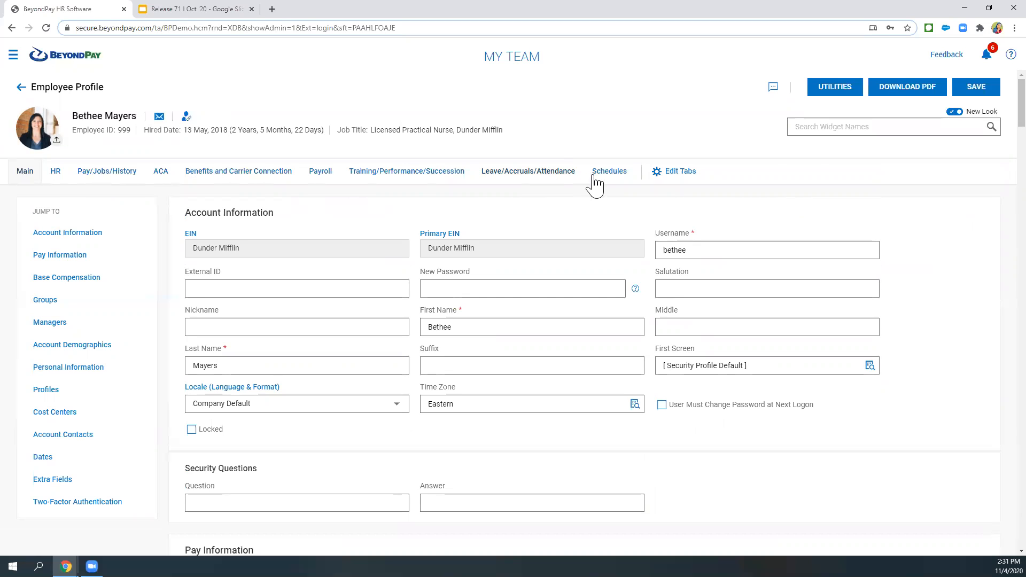
left_click(815, 128)
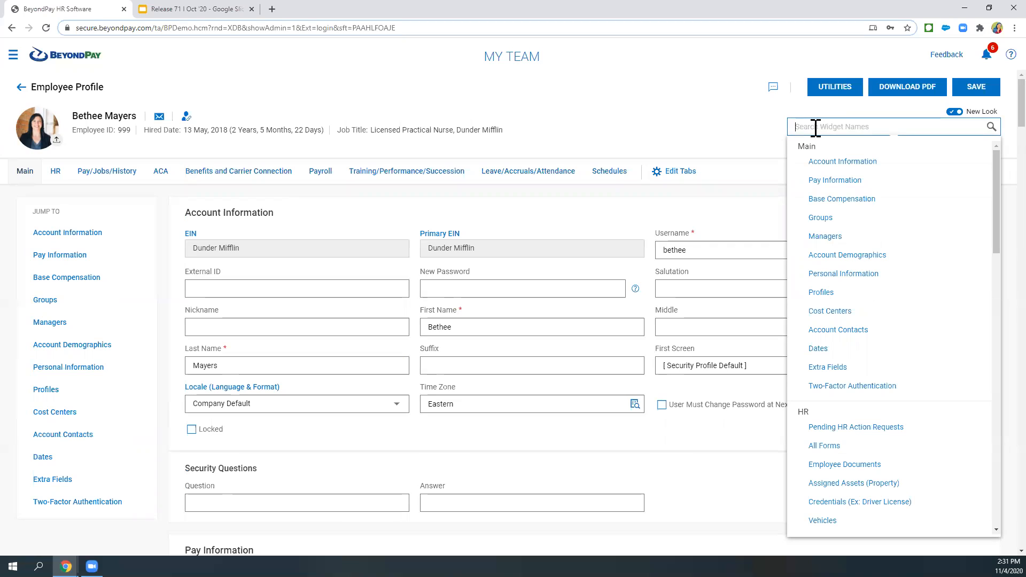
left_click(251, 96)
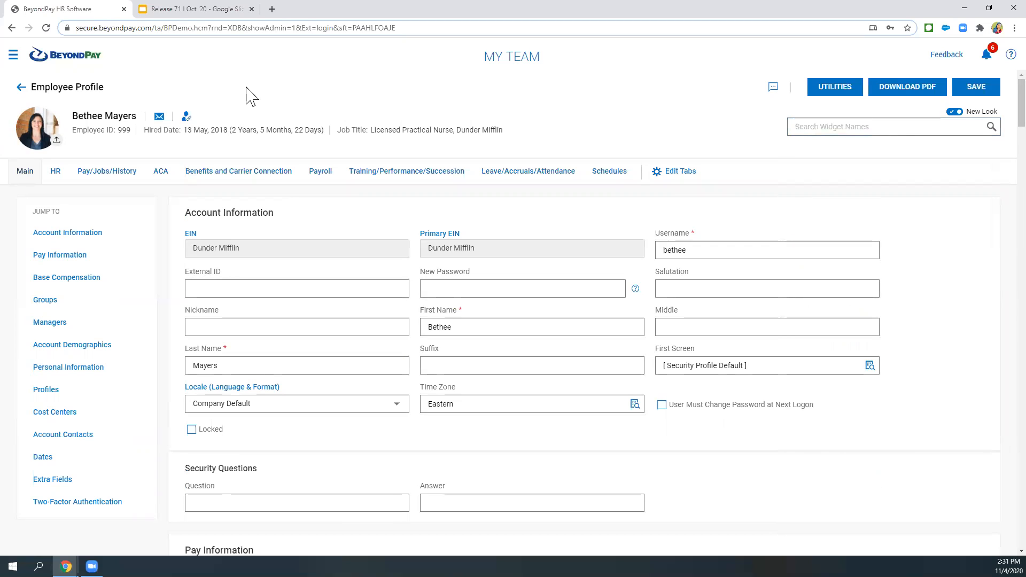
Step: Clear the old "audit" search from the main navigation and look over the recently visited items
left_click(13, 60)
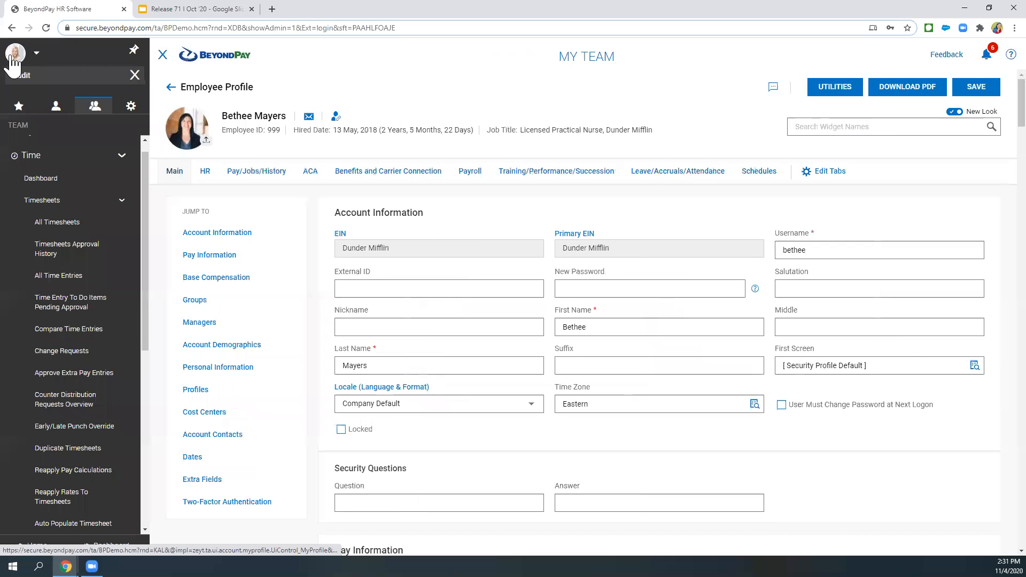
left_click(38, 76)
left_click_drag(37, 75, 11, 75)
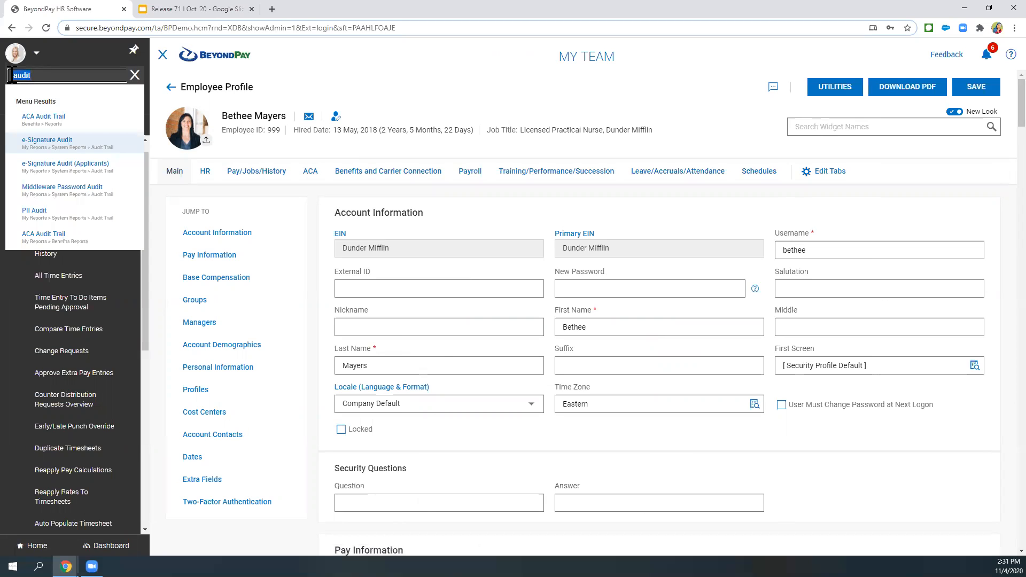
key("BackSpace")
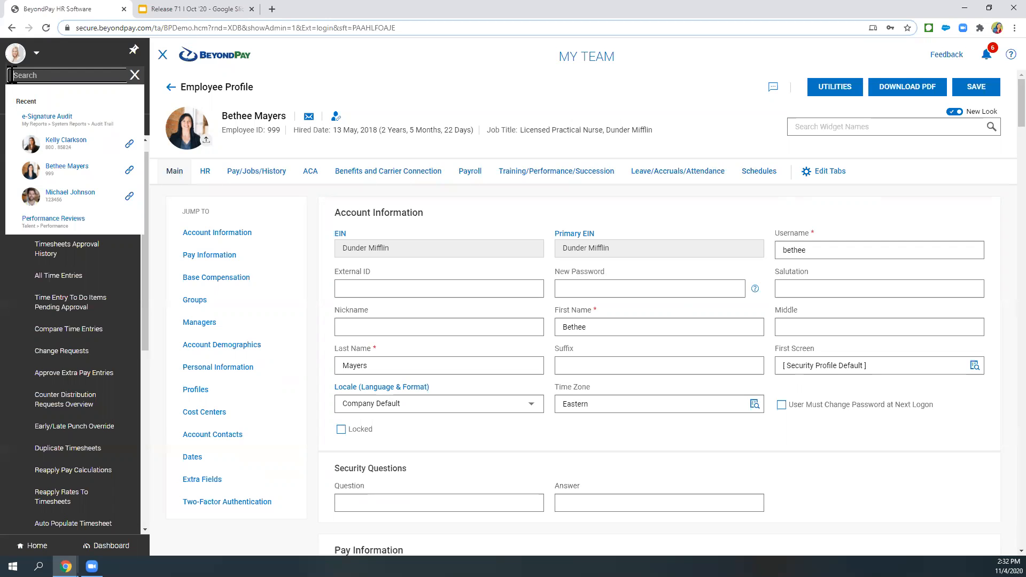
left_click(78, 47)
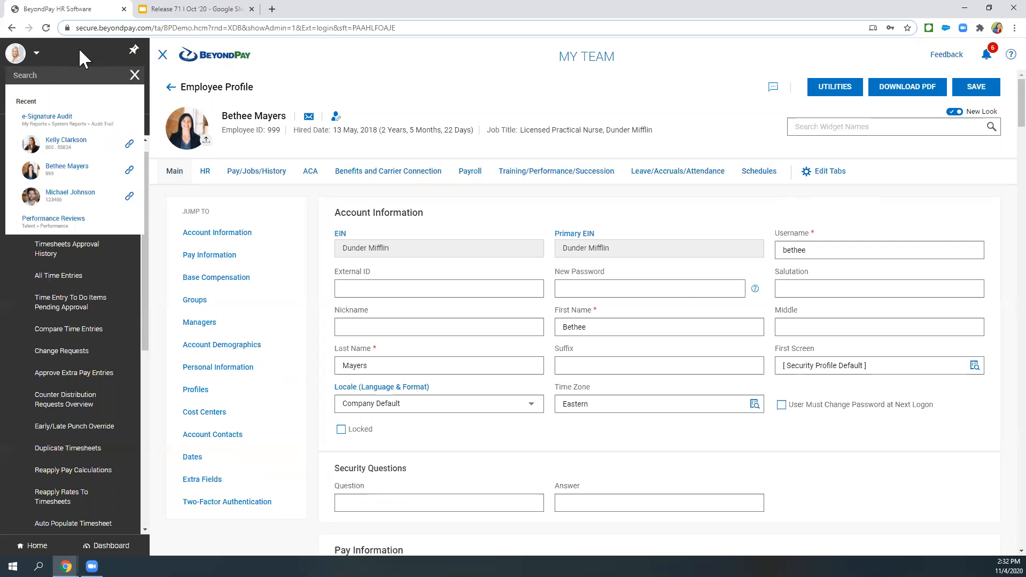
left_click(134, 76)
scroll(91, 185, "up", 1)
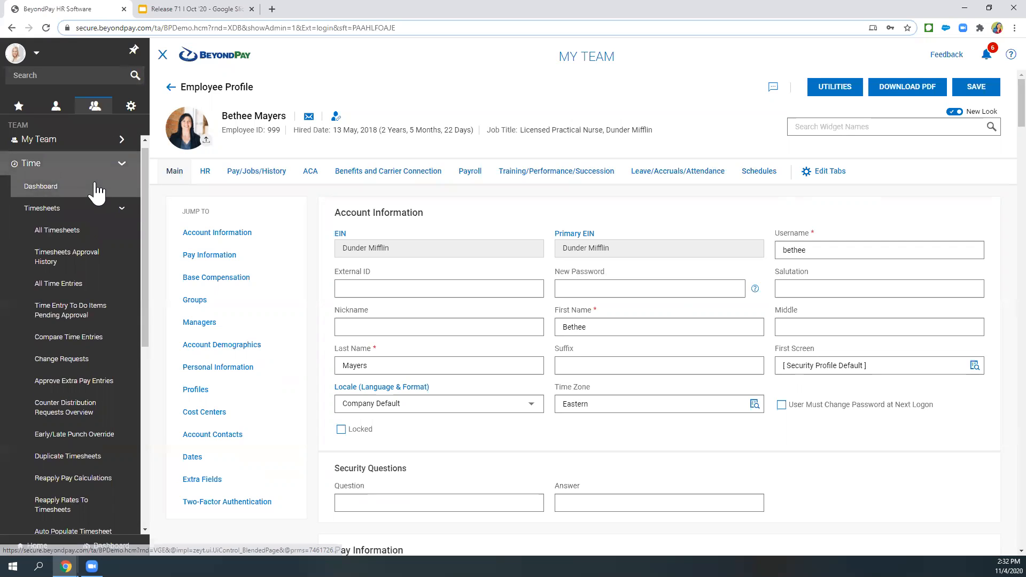
Step: Open My Team's Employee Information report and filter it by the manager's first name
left_click(121, 149)
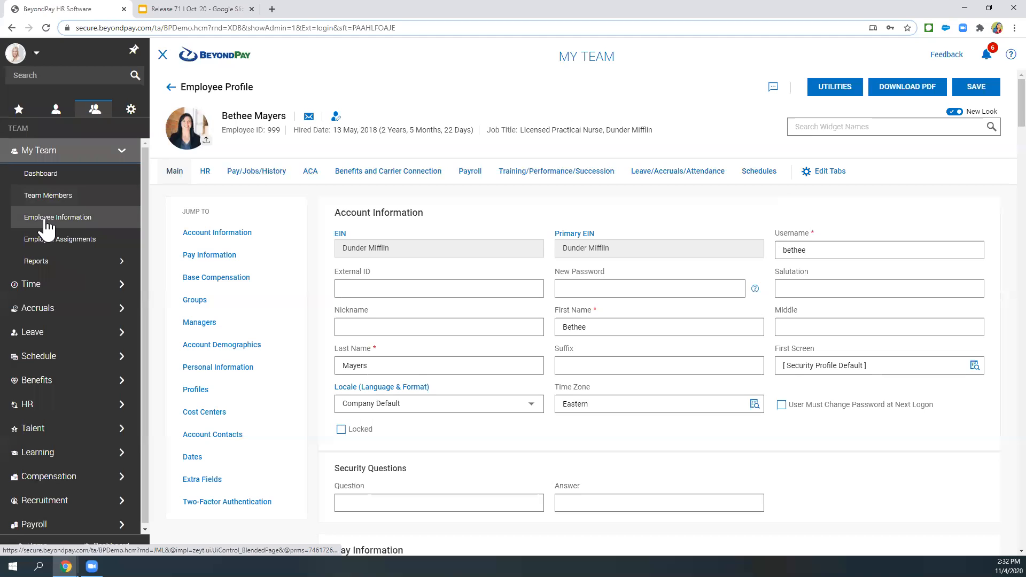
left_click(45, 224)
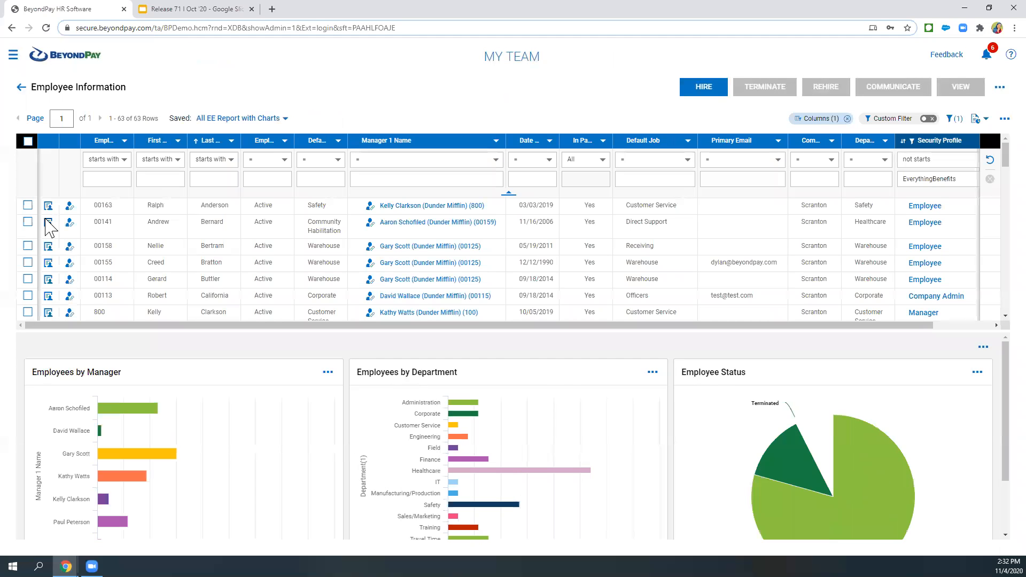
left_click(149, 182)
type("gary")
key("Return")
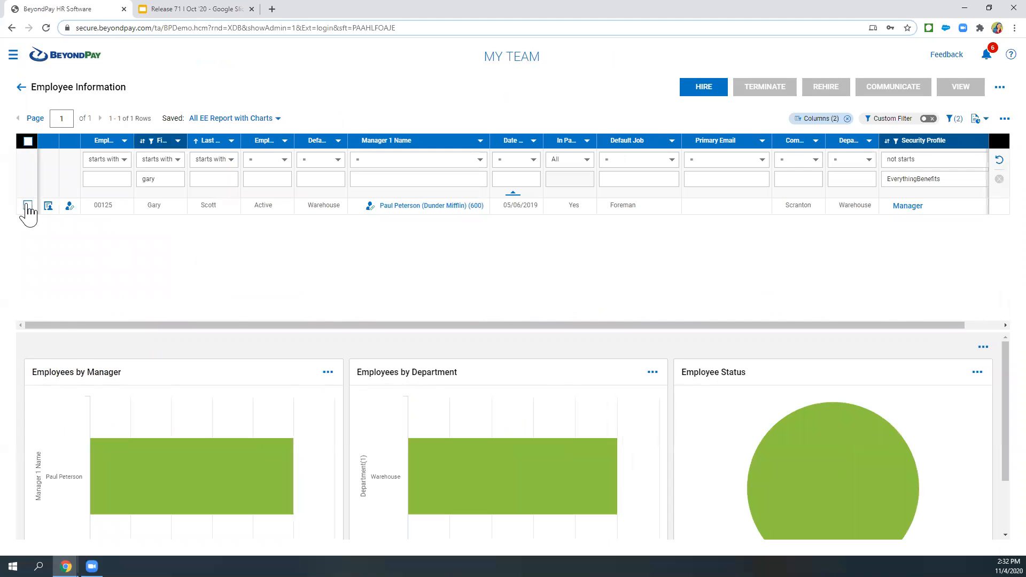
Step: Start terminating the filtered employee with termination date 11/04/2020 and the reason Gross Misconduct
left_click(28, 207)
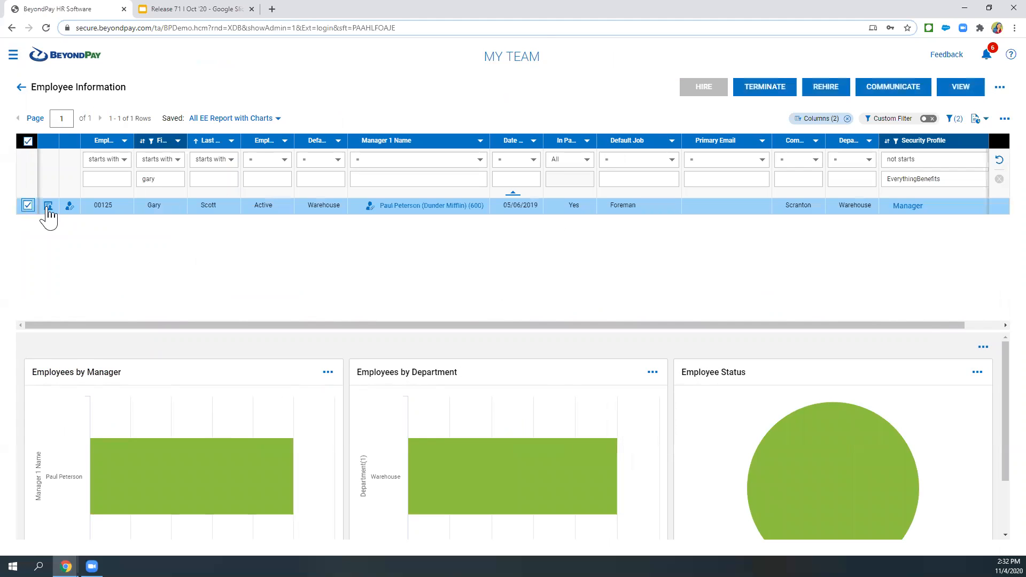
left_click(765, 89)
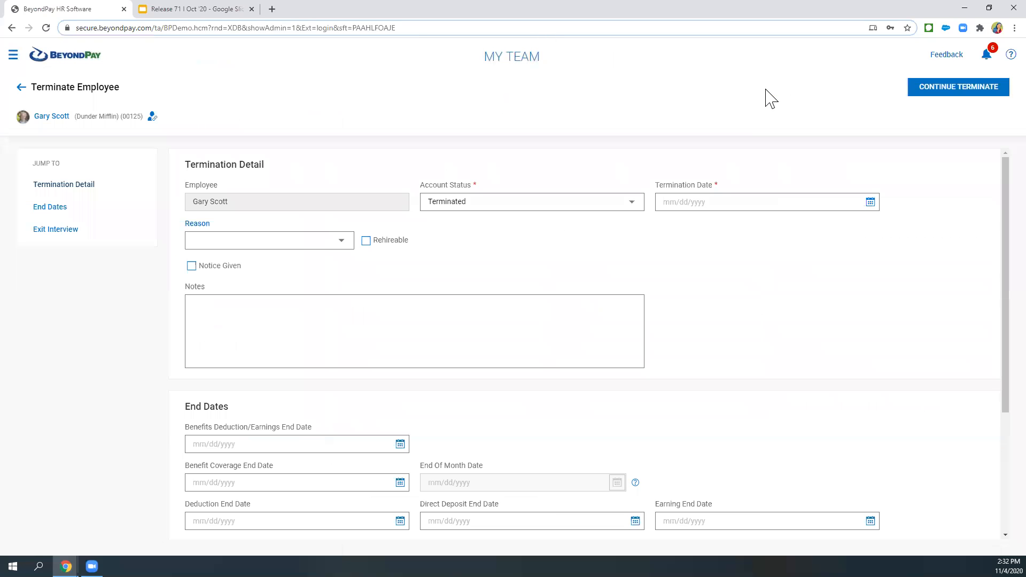
left_click(869, 203)
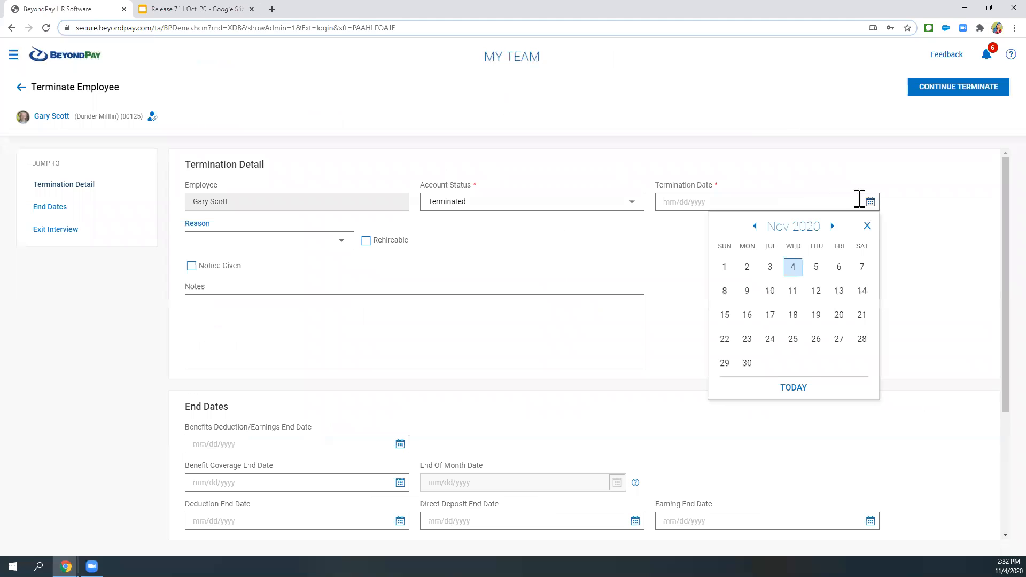
left_click(793, 268)
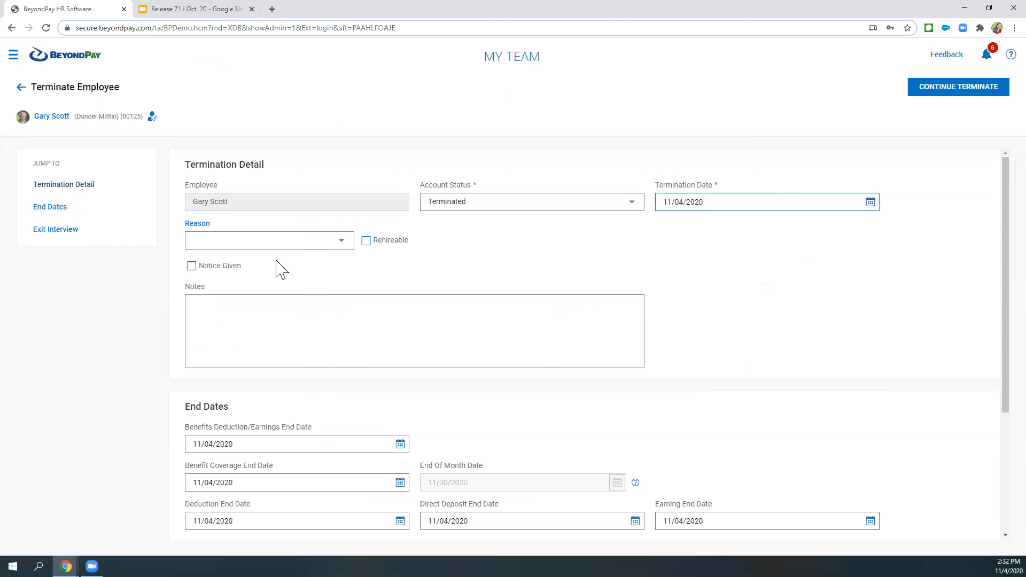
left_click(271, 243)
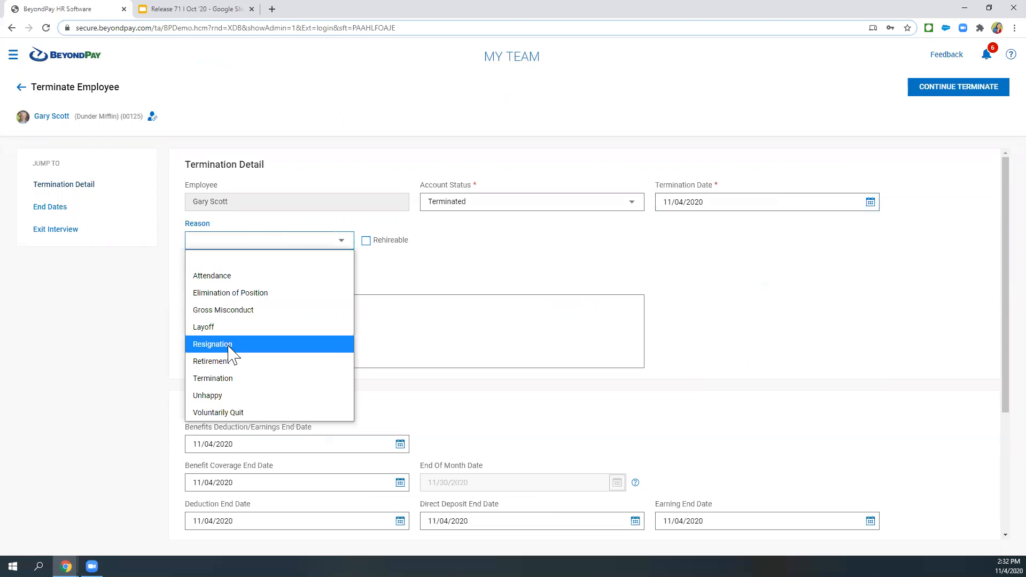
left_click(230, 310)
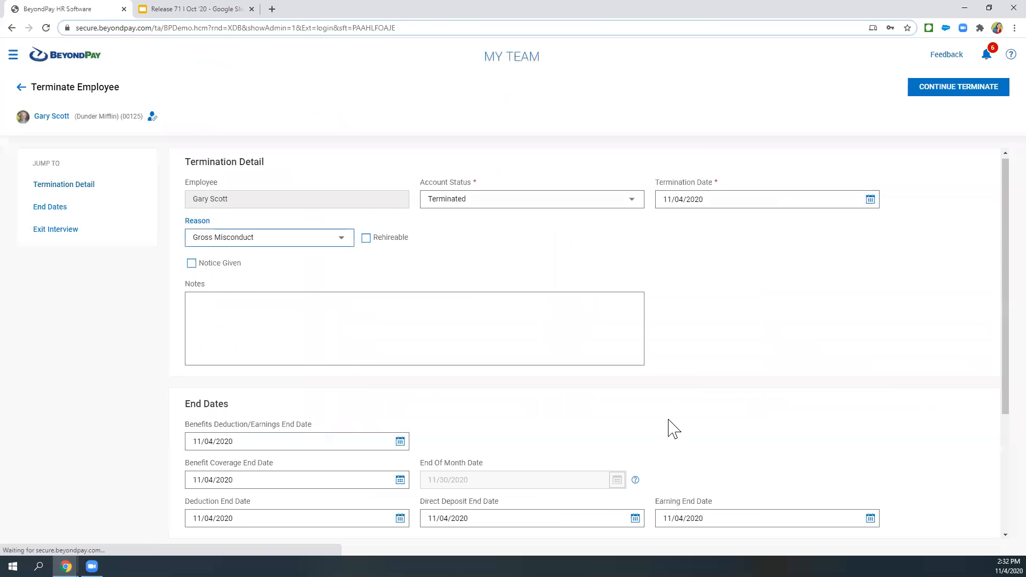
Step: Review the termination's end dates and exit interview fields, and submit and confirm the termination
scroll(671, 428, "down", 2)
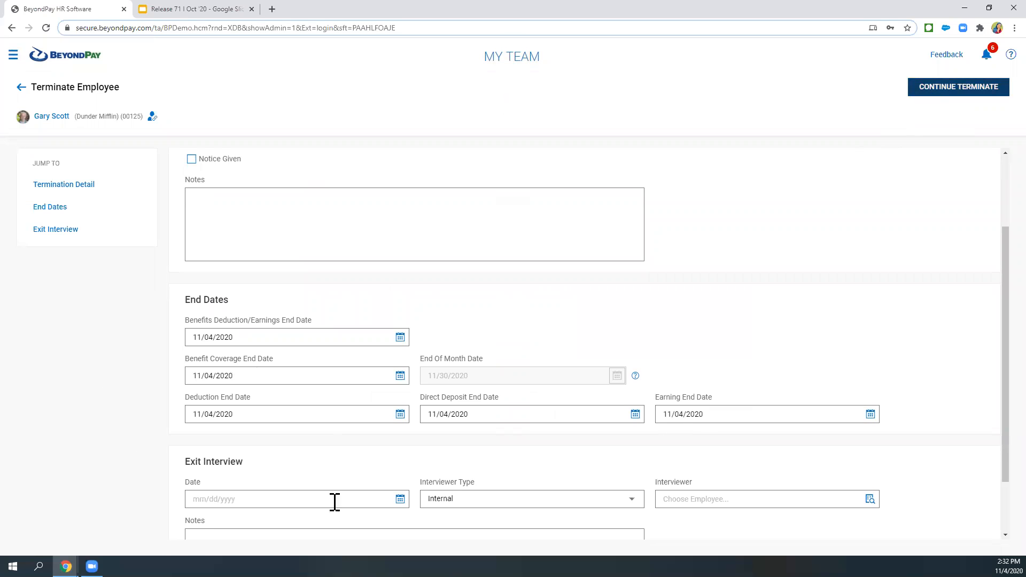
scroll(402, 412, "down", 2)
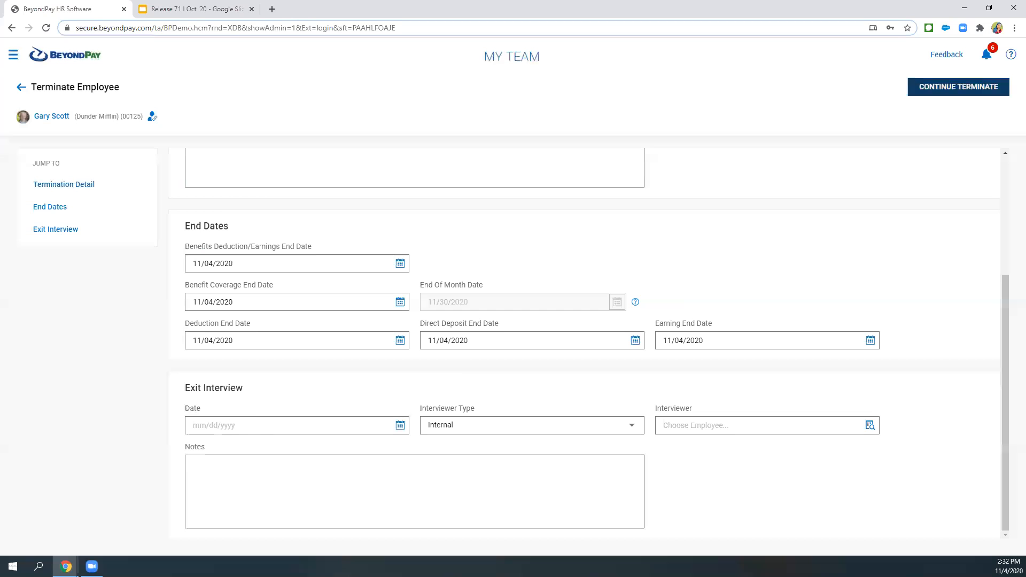
left_click(958, 95)
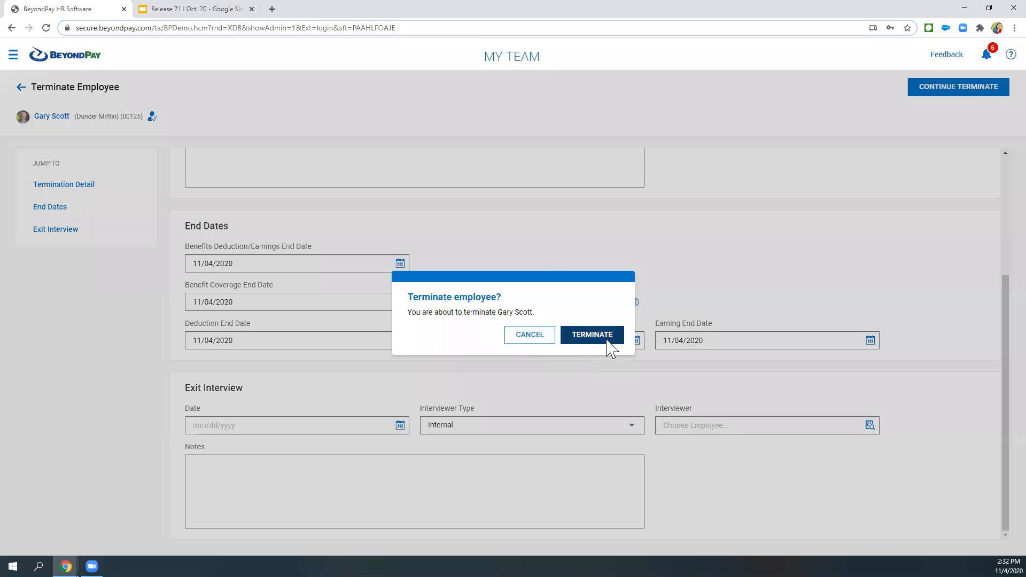
left_click(592, 334)
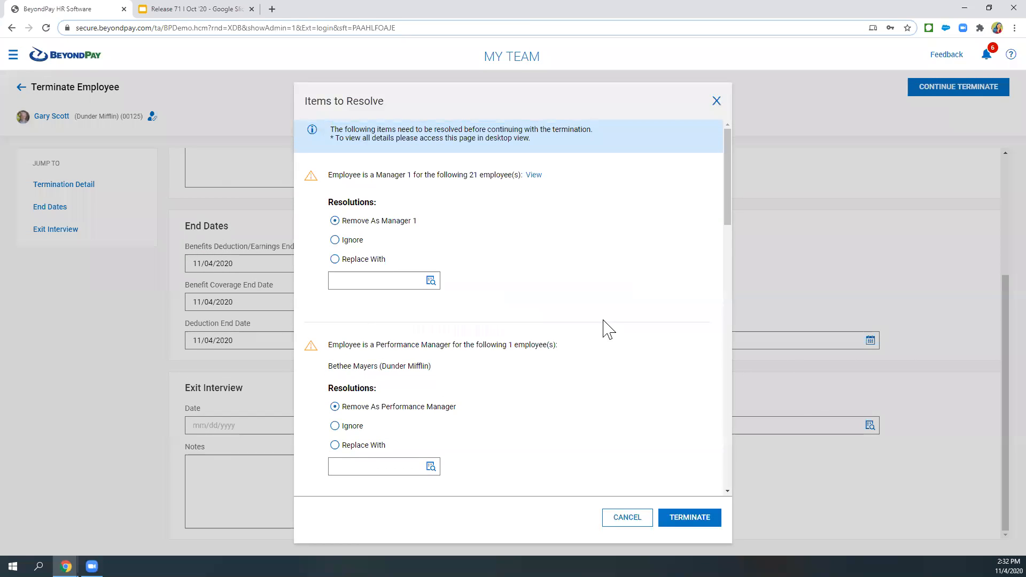
Step: Examine the Manager 1 and Performance Manager assignments to resolve before the termination, and the resolutions offered for each
scroll(477, 291, "down", 1)
scroll(338, 224, "up", 1)
left_click_drag(470, 175, 478, 175)
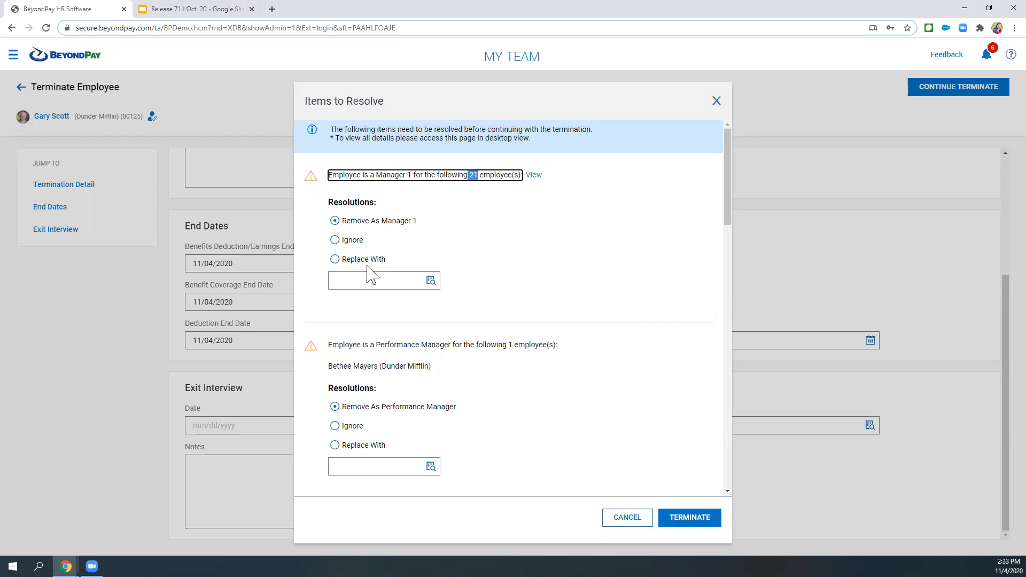
left_click(501, 389)
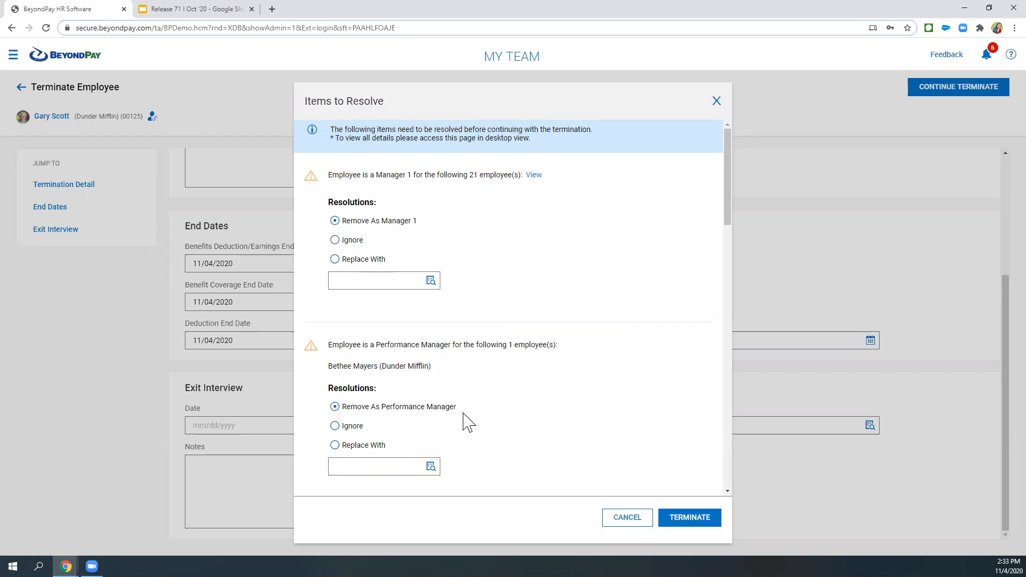
Step: Review the Performance Manager resolutions, cancel the termination, and return to the dashboard, discarding the unsaved changes
triple_click(396, 409)
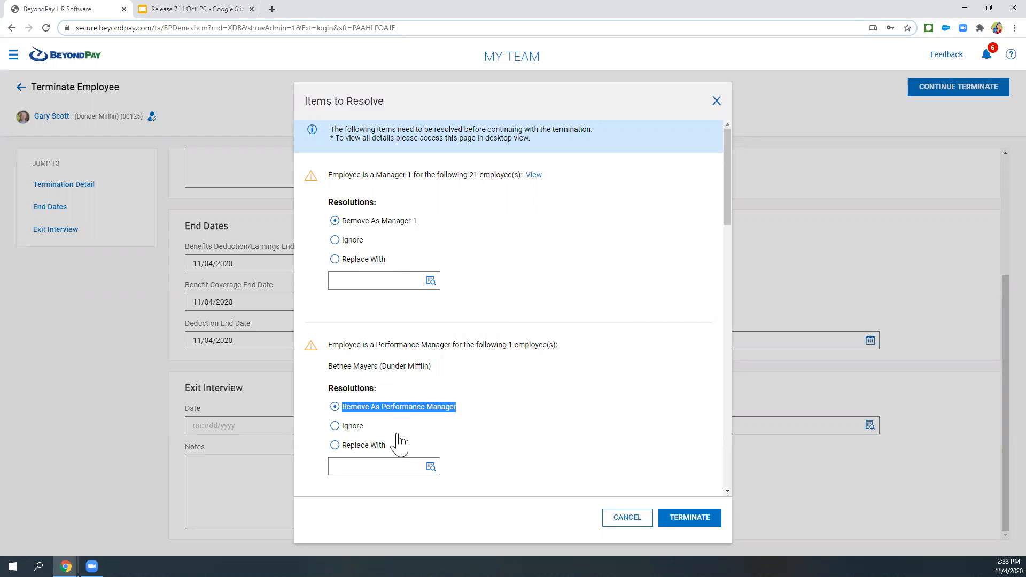
triple_click(397, 435)
left_click(397, 435)
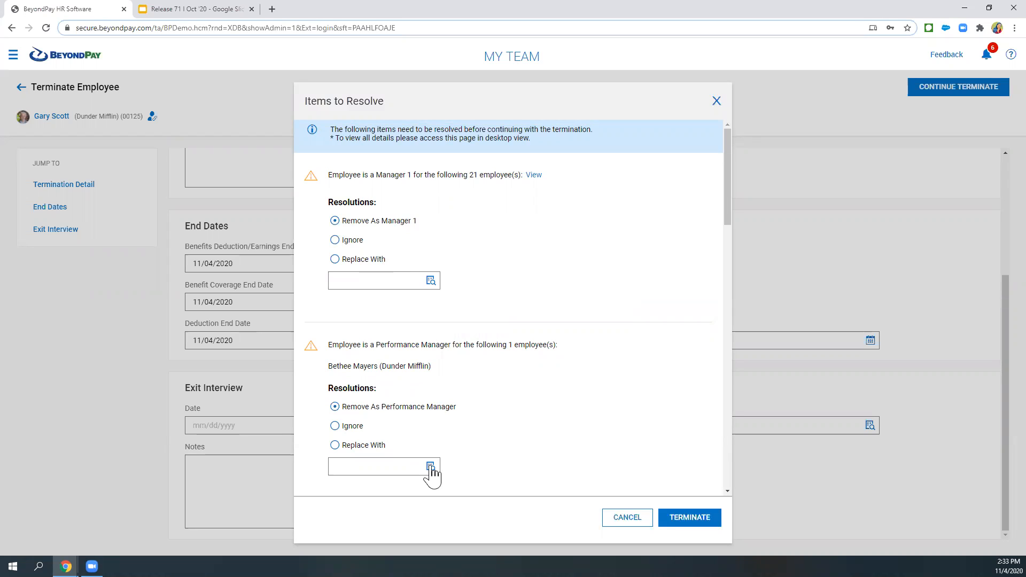
left_click(369, 467)
left_click(619, 516)
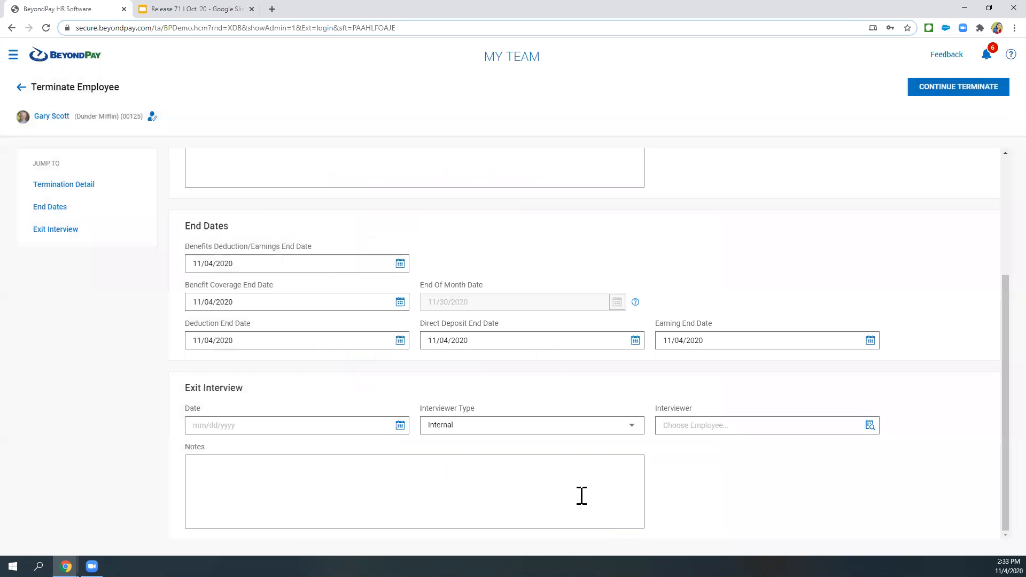
left_click(63, 63)
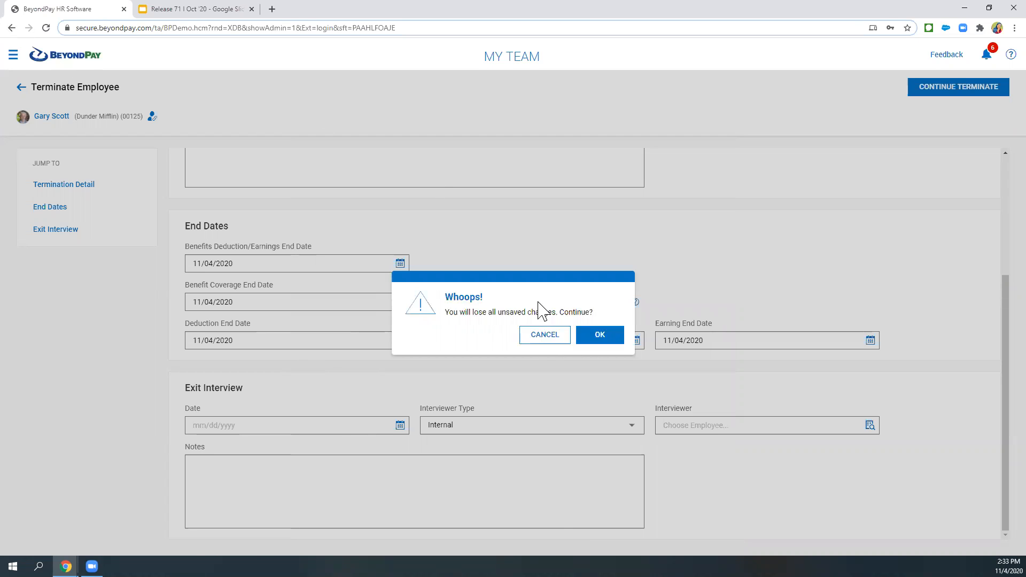
left_click(589, 336)
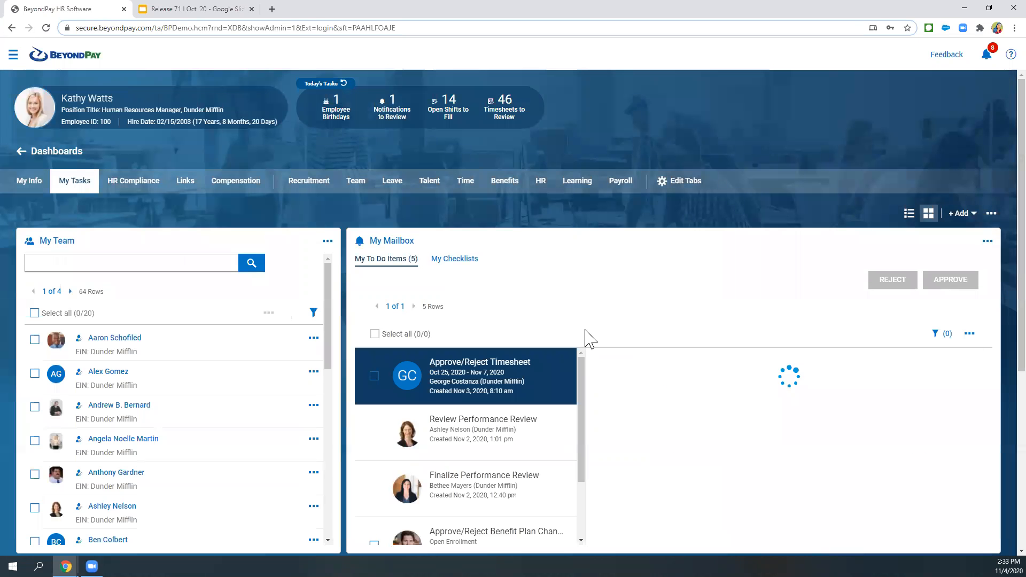
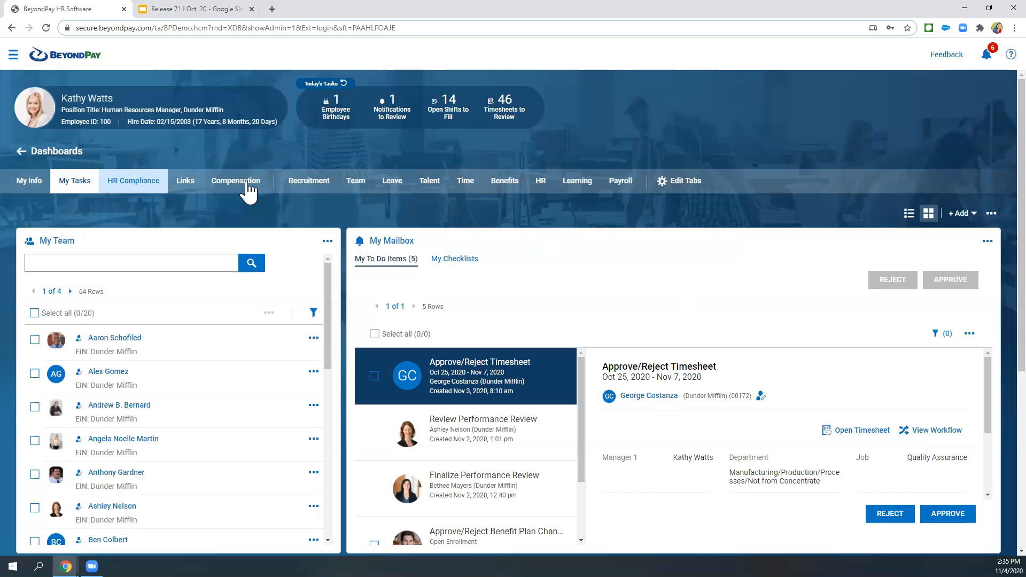
Step: Try adding the Exceptions and Links widgets to the My Tasks dashboard's current widgets, and close the widget selection without applying it
left_click(960, 222)
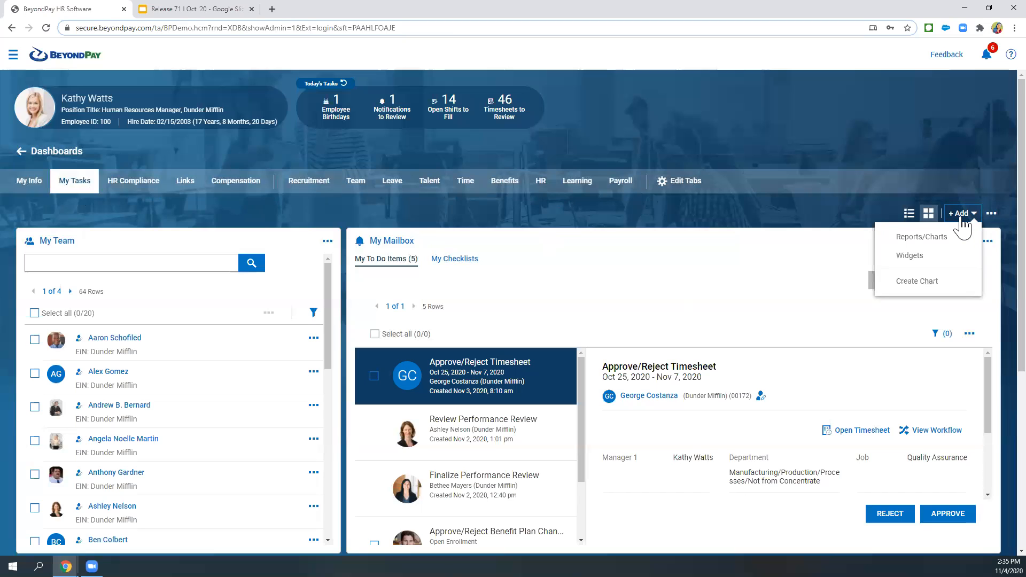
left_click(920, 261)
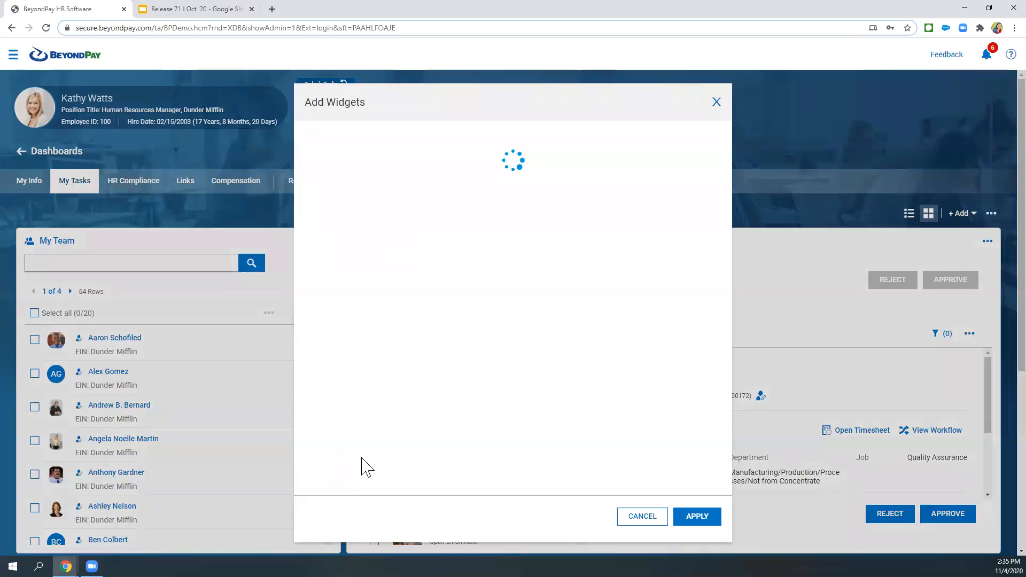
left_click(317, 237)
left_click(317, 256)
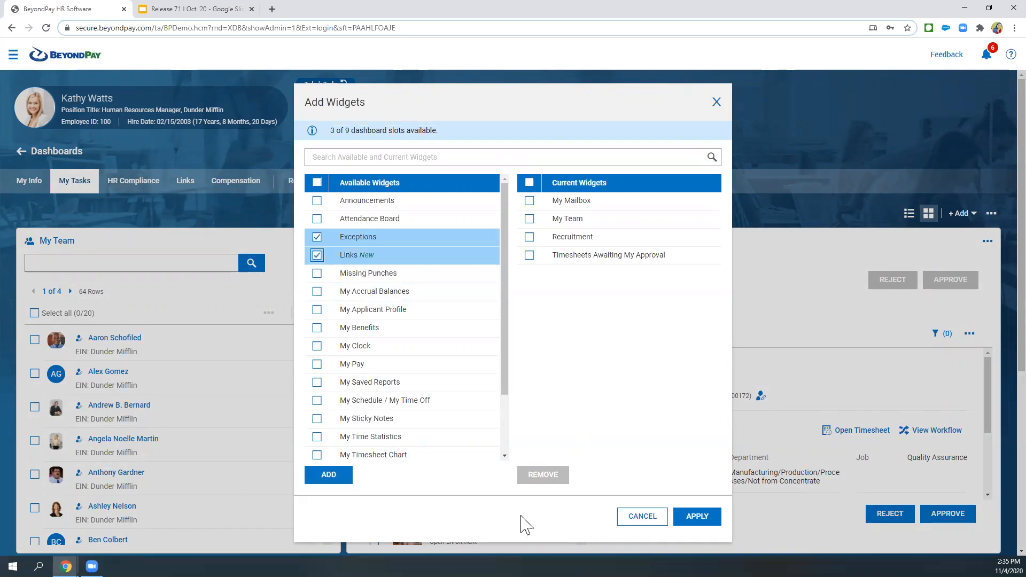
left_click(345, 481)
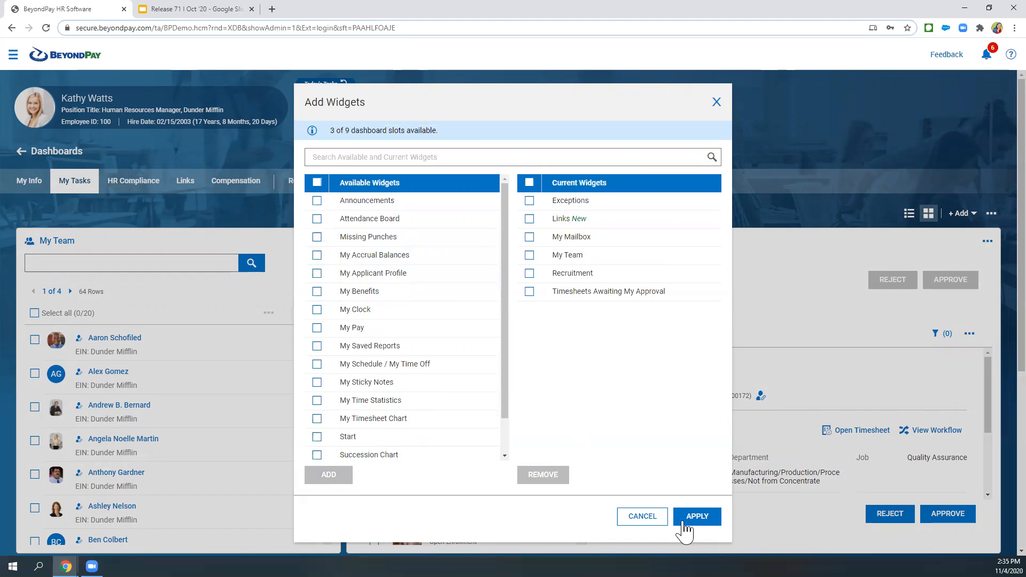
left_click(716, 102)
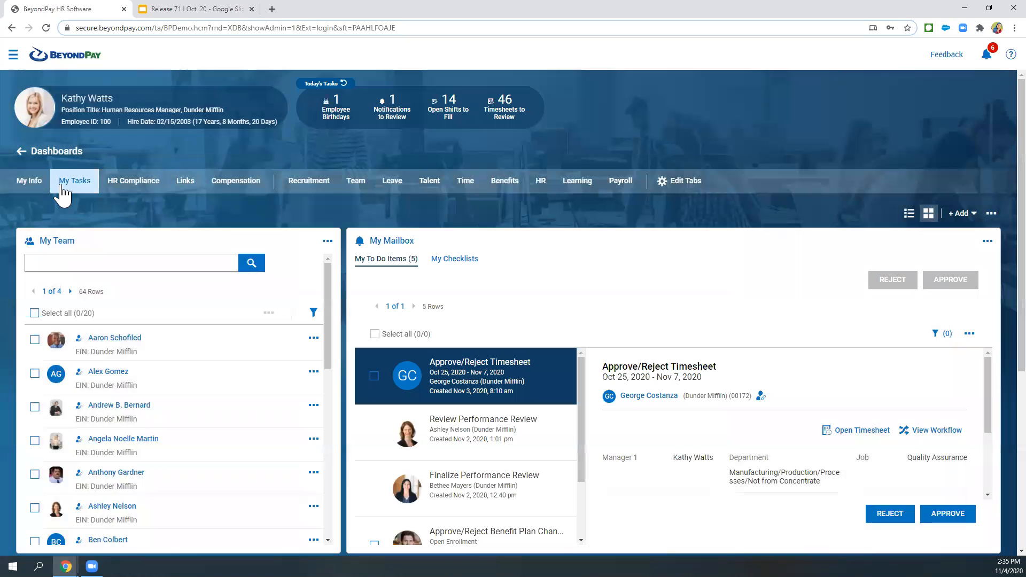